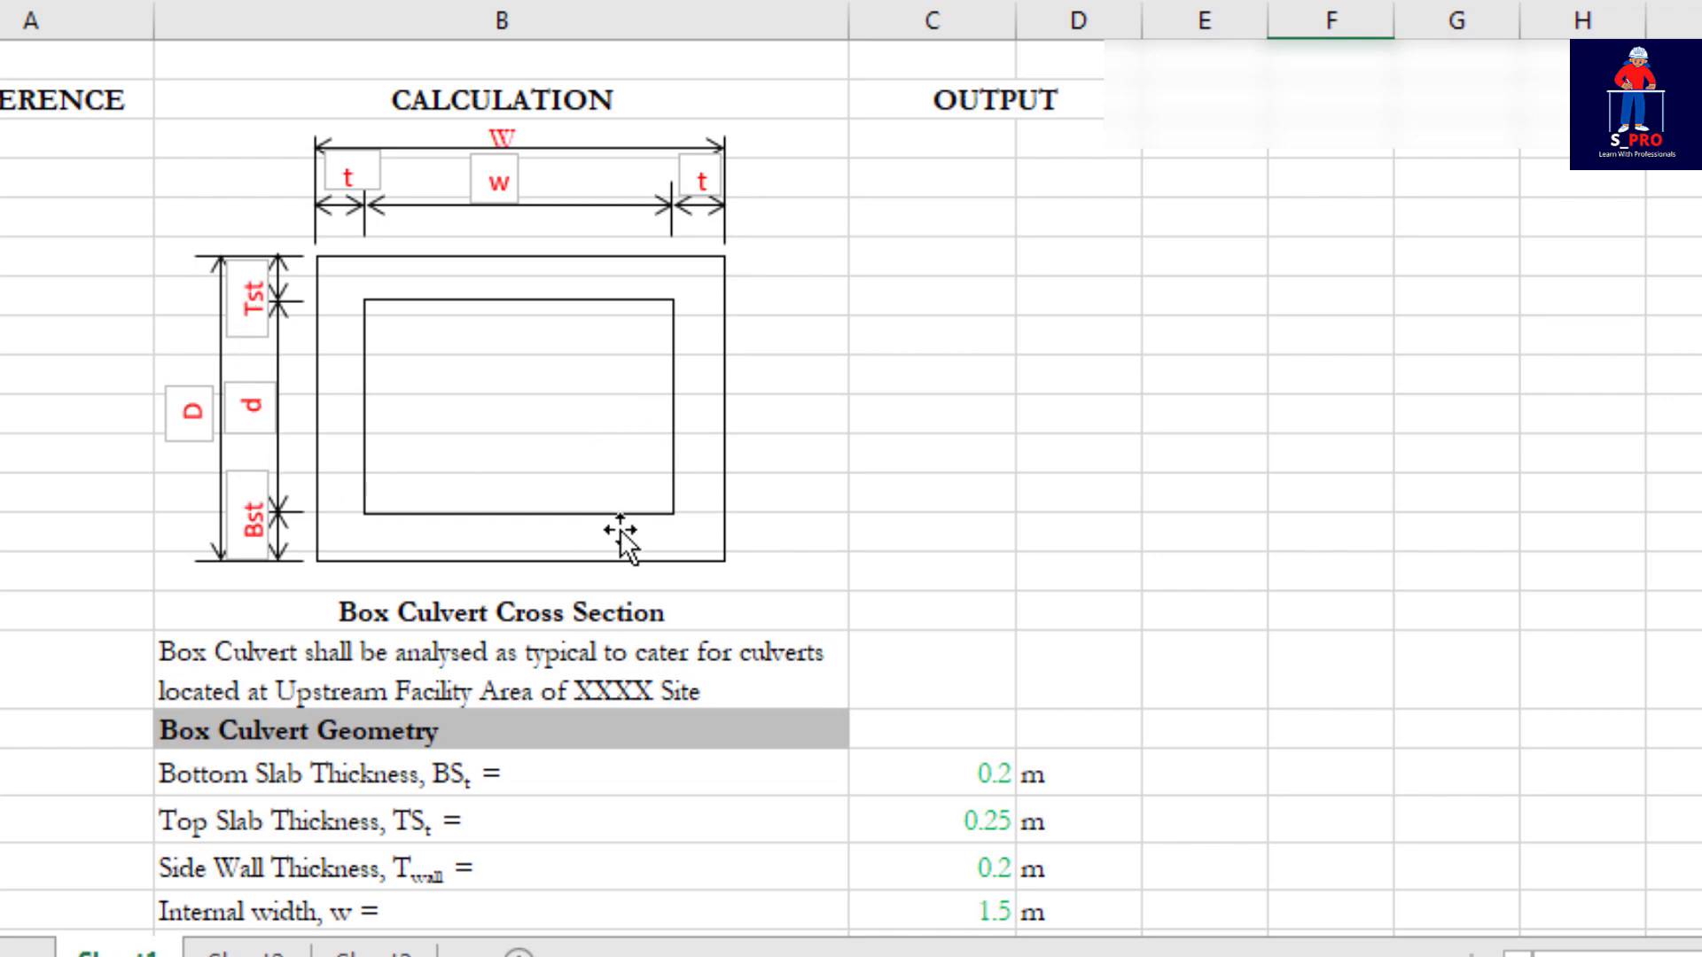
pyautogui.scroll(-1, 590, 536)
pyautogui.scroll(-1, 542, 516)
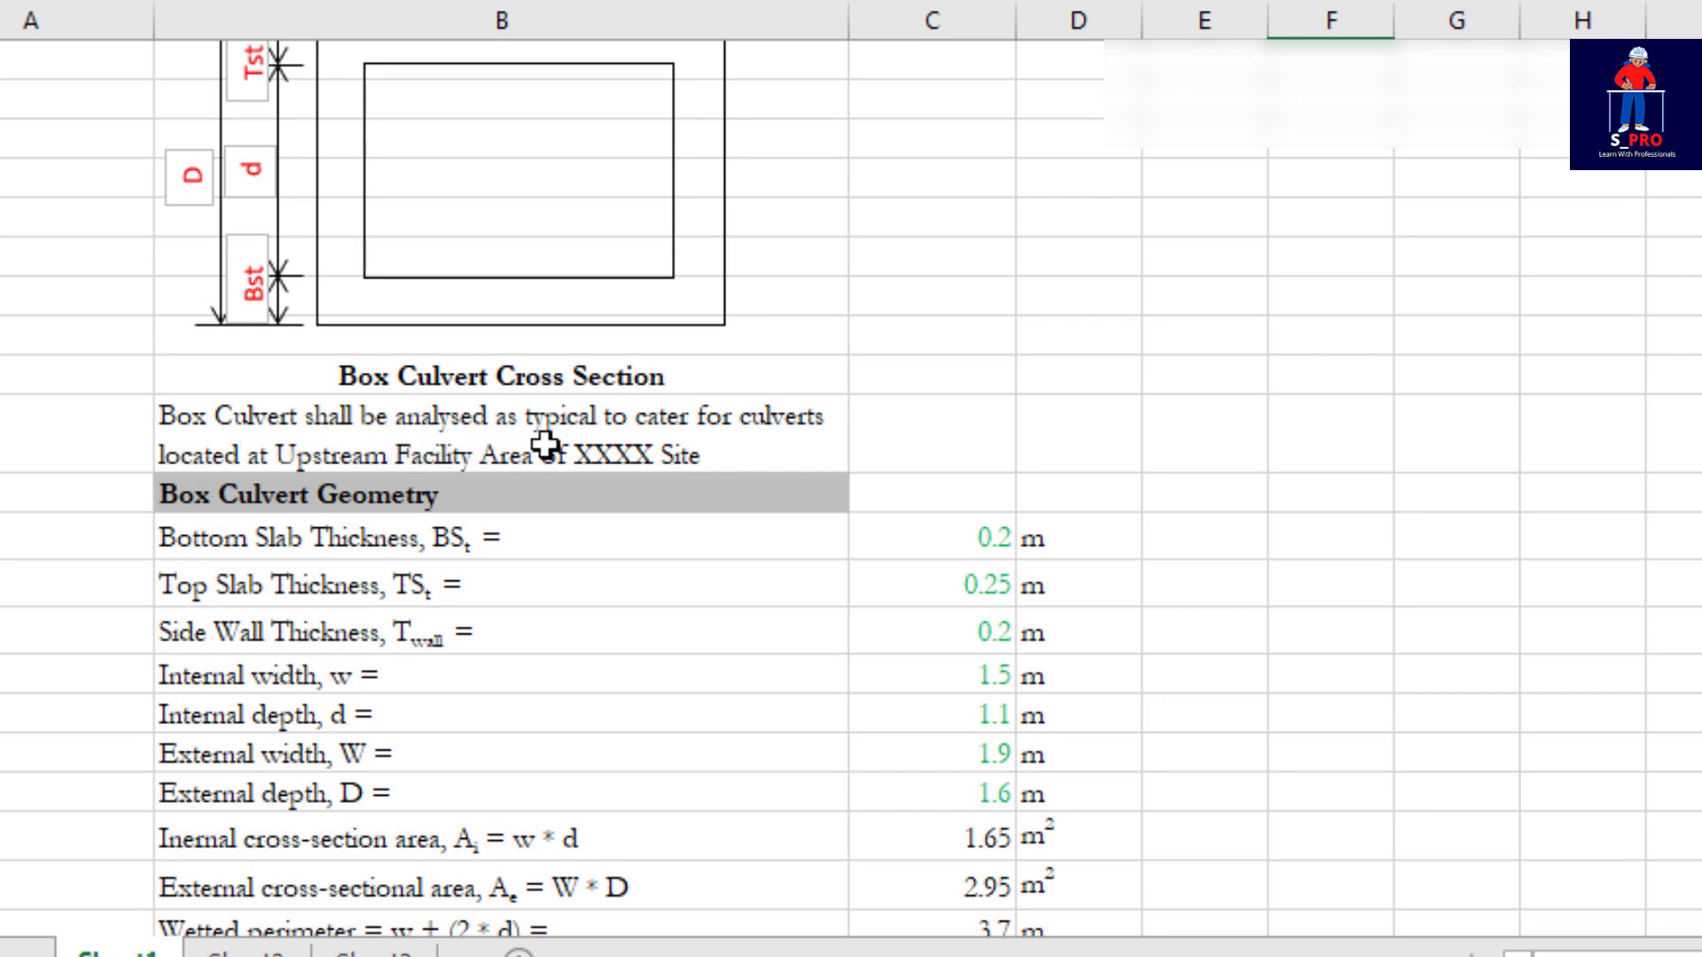
pyautogui.scroll(-1, 807, 469)
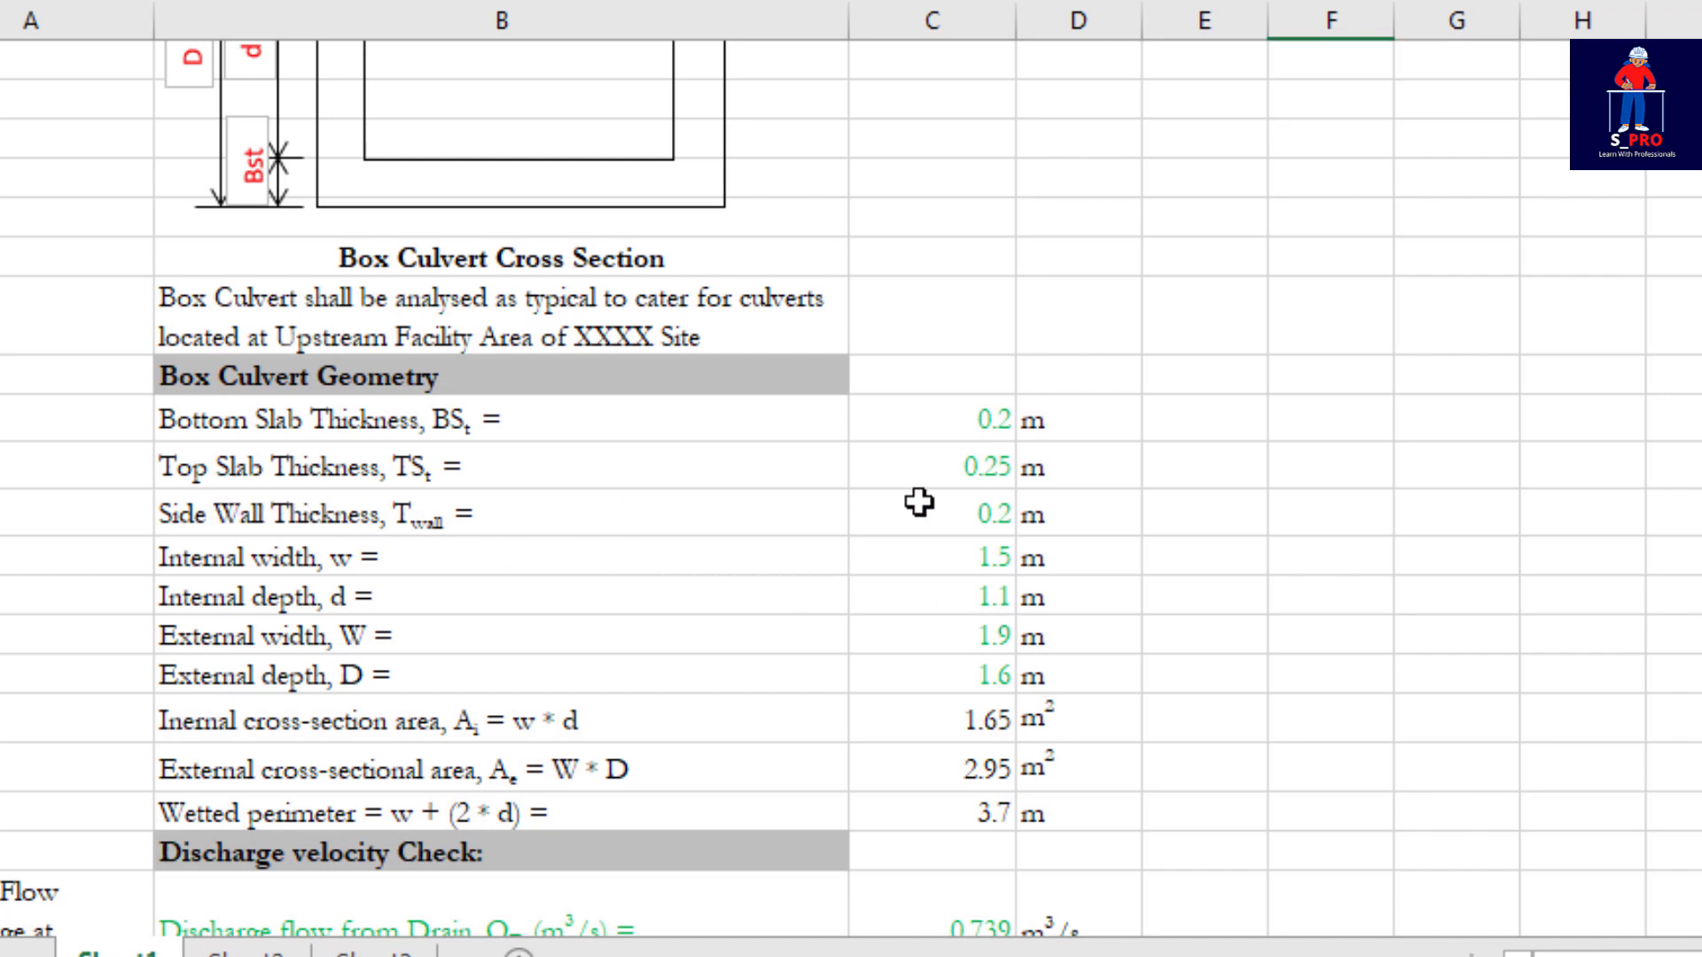
pyautogui.click(986, 482)
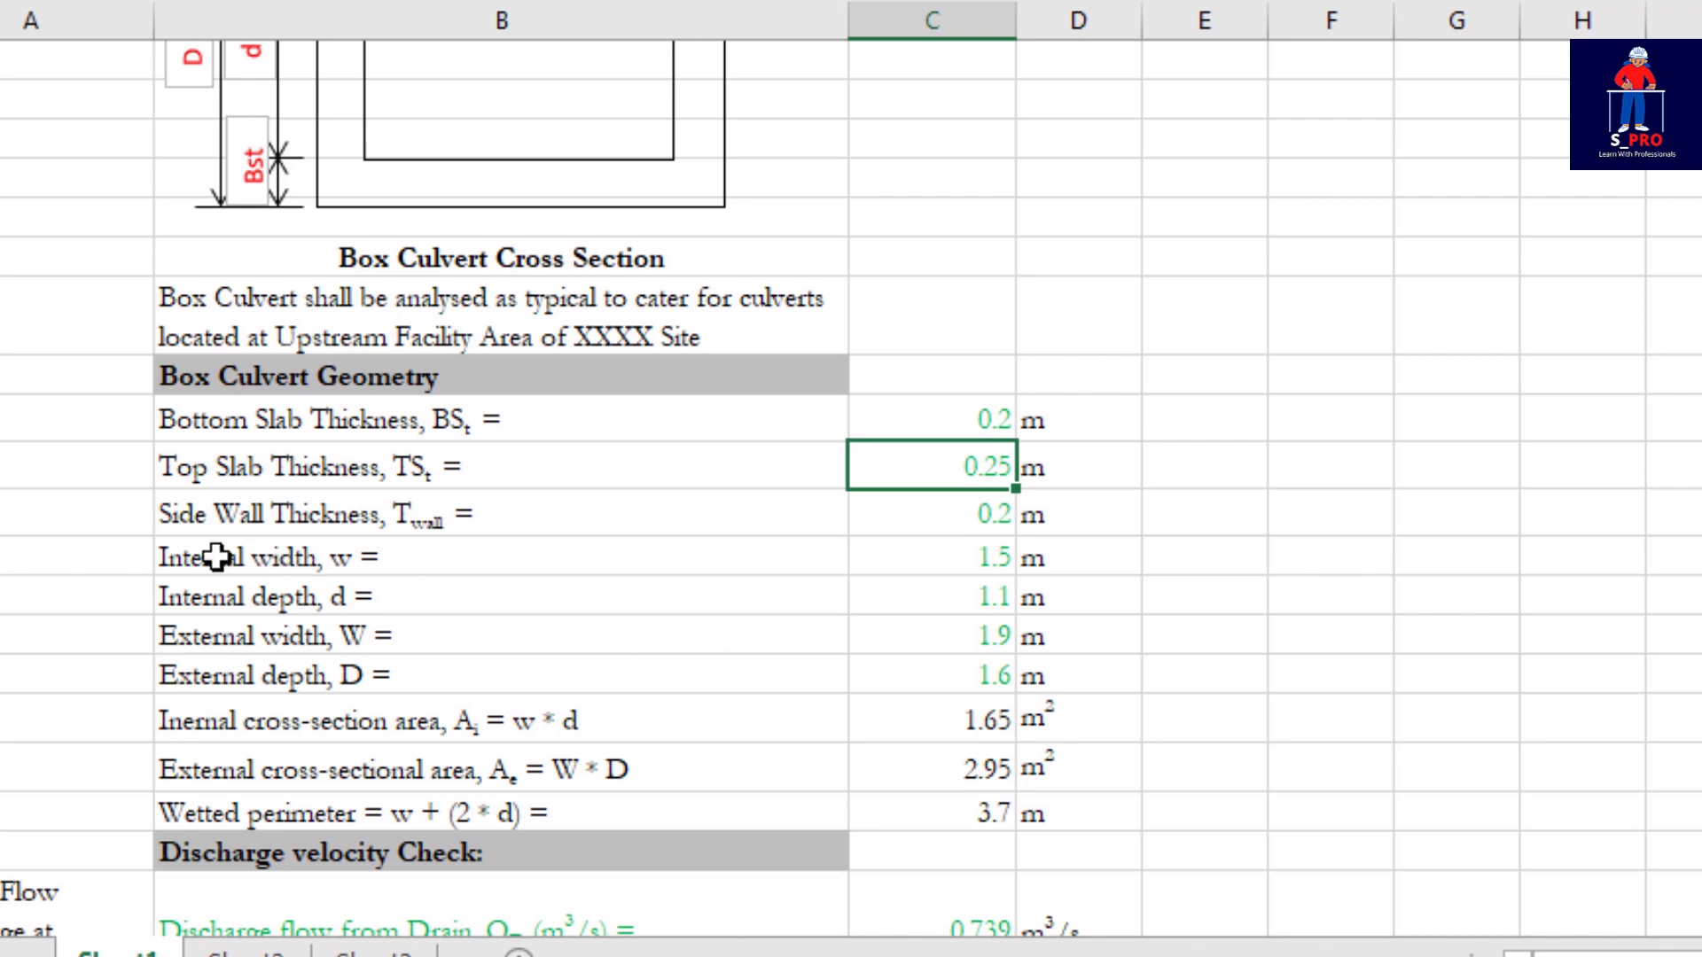
pyautogui.click(996, 529)
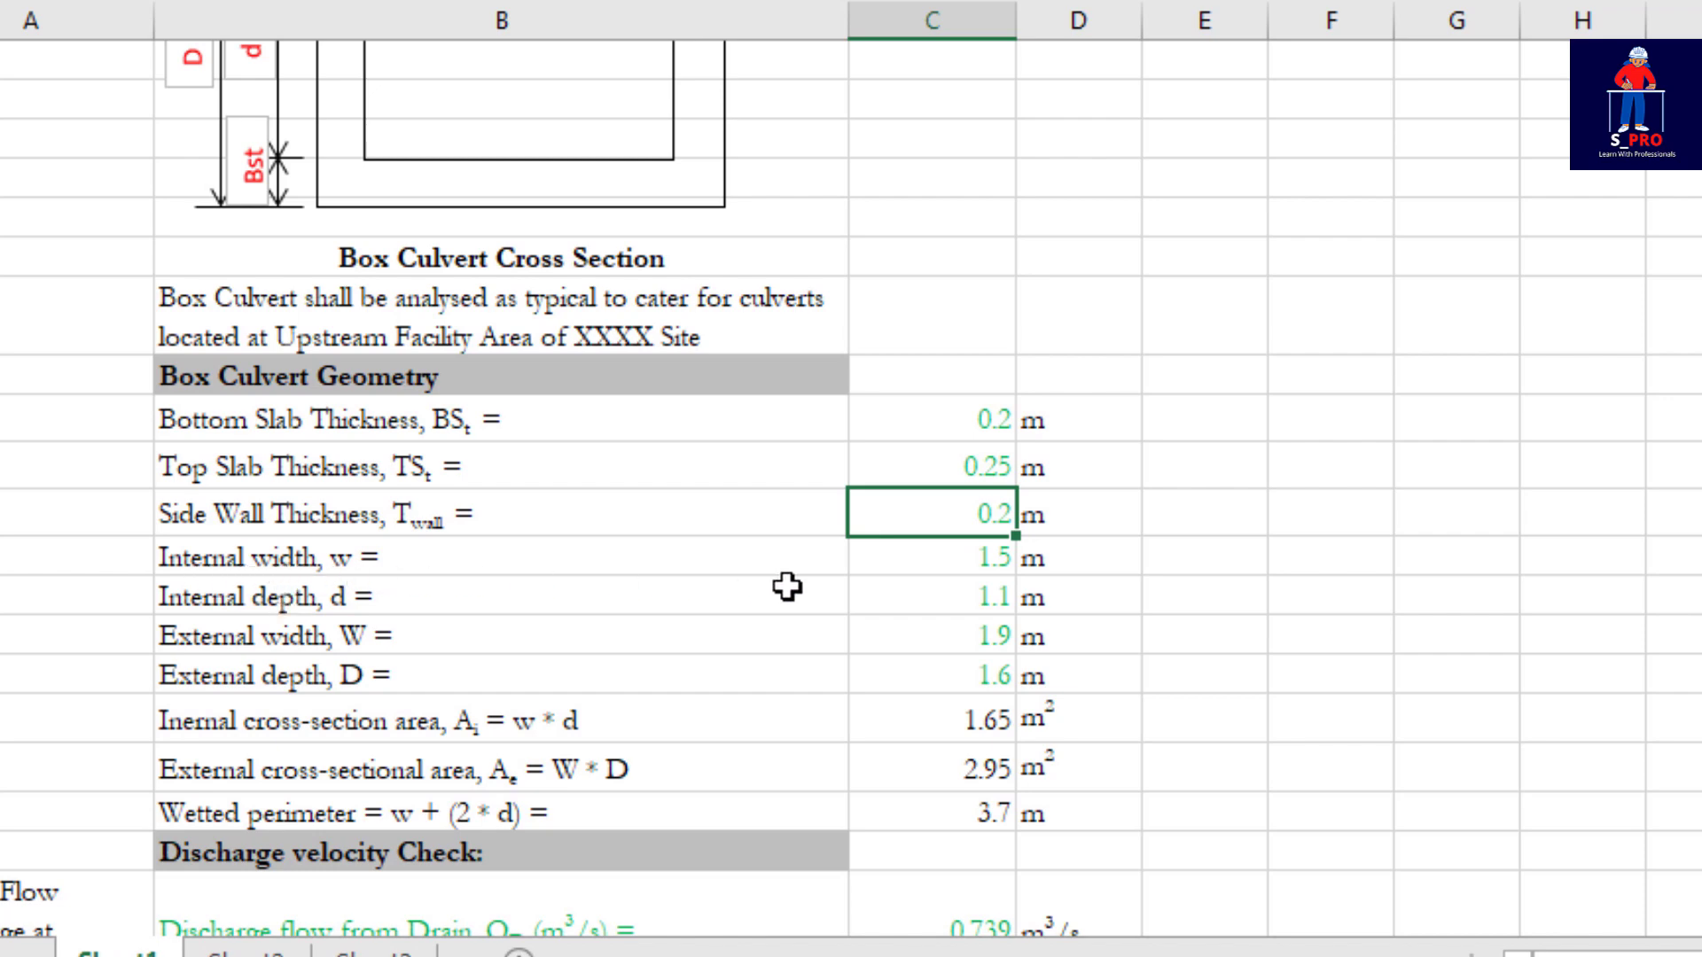
pyautogui.click(984, 564)
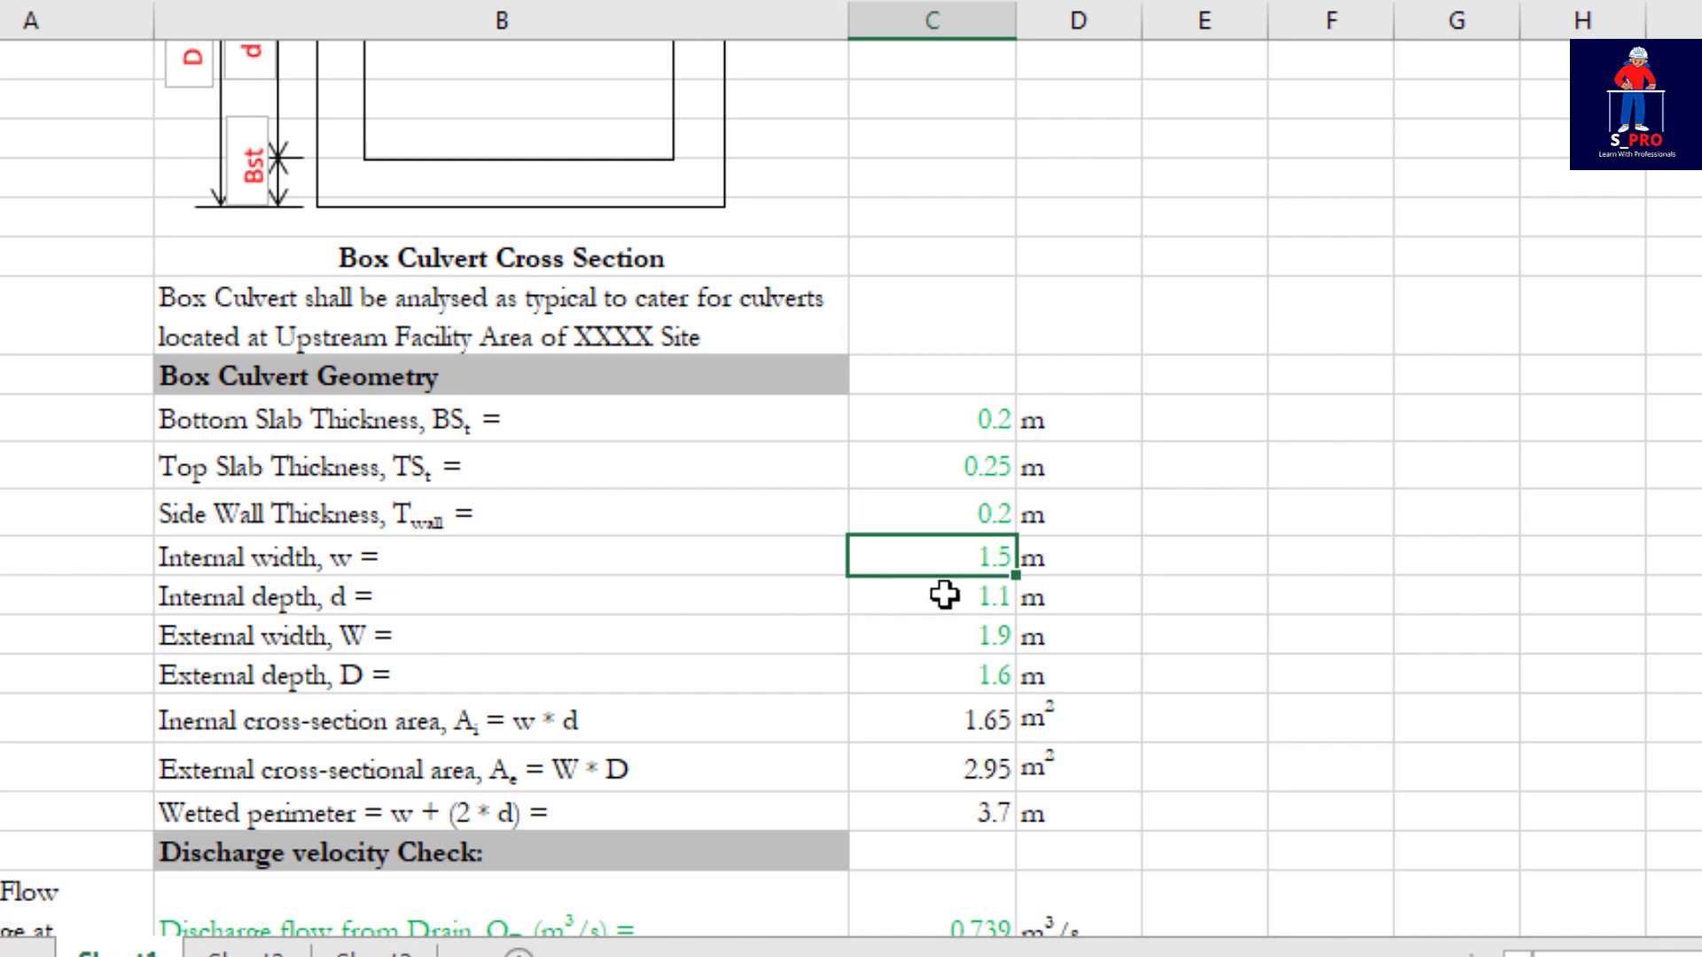
pyautogui.click(995, 594)
pyautogui.click(995, 643)
pyautogui.click(993, 676)
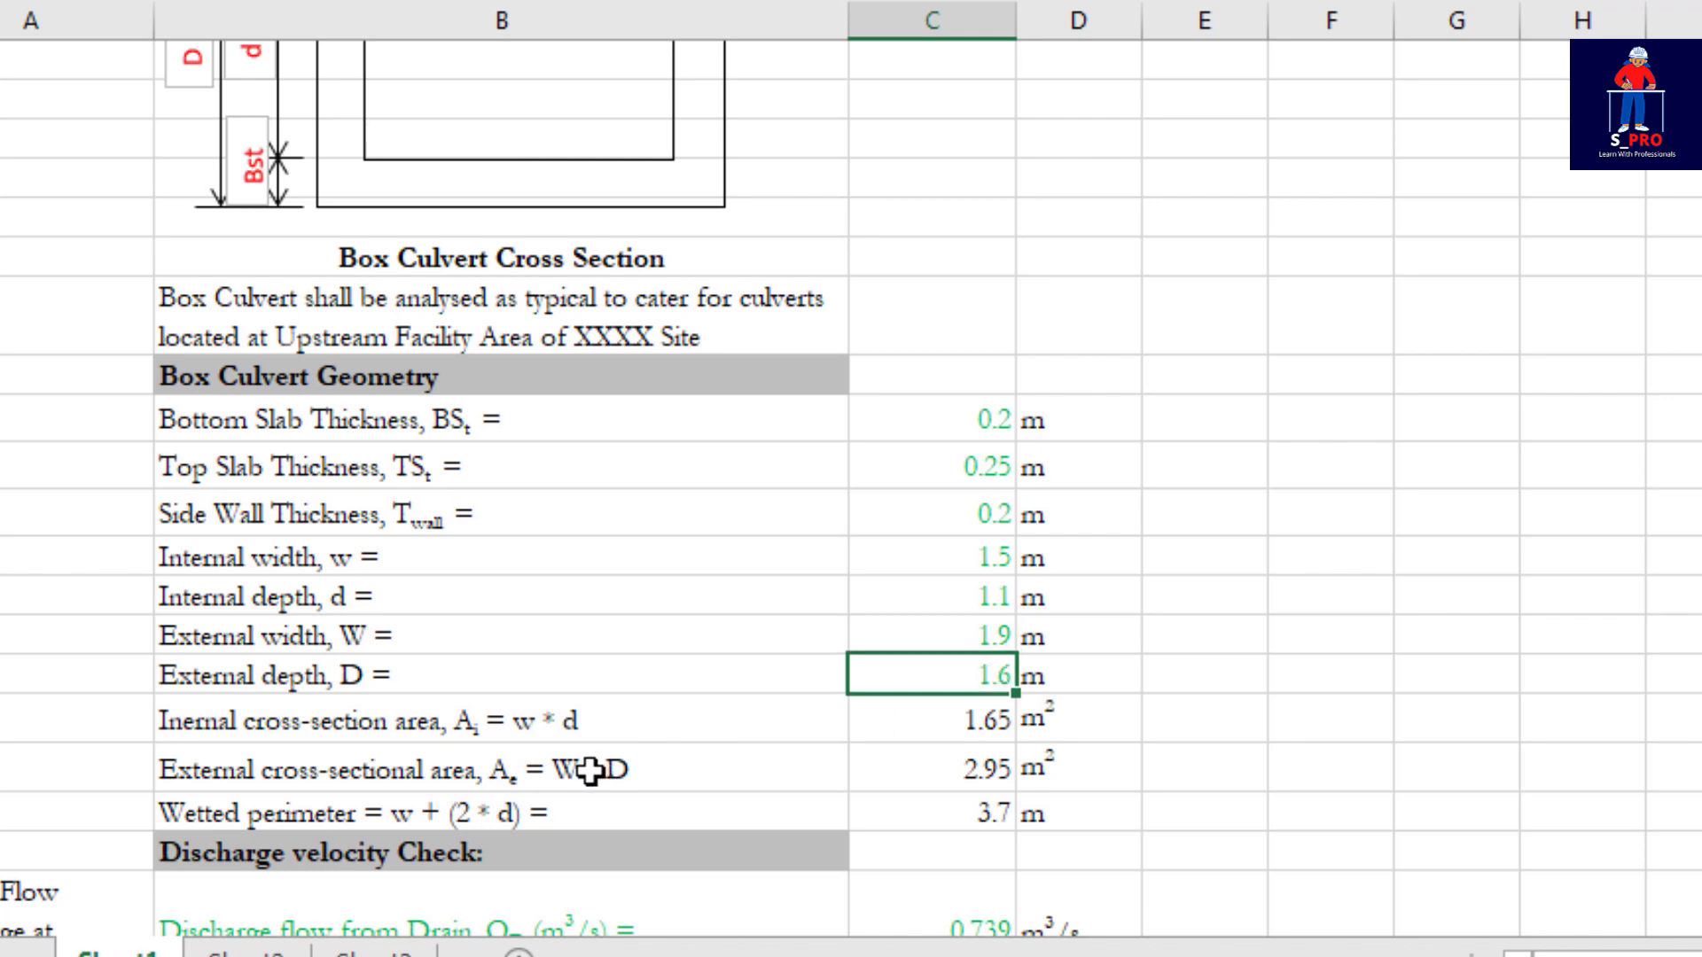
pyautogui.scroll(-1, 443, 692)
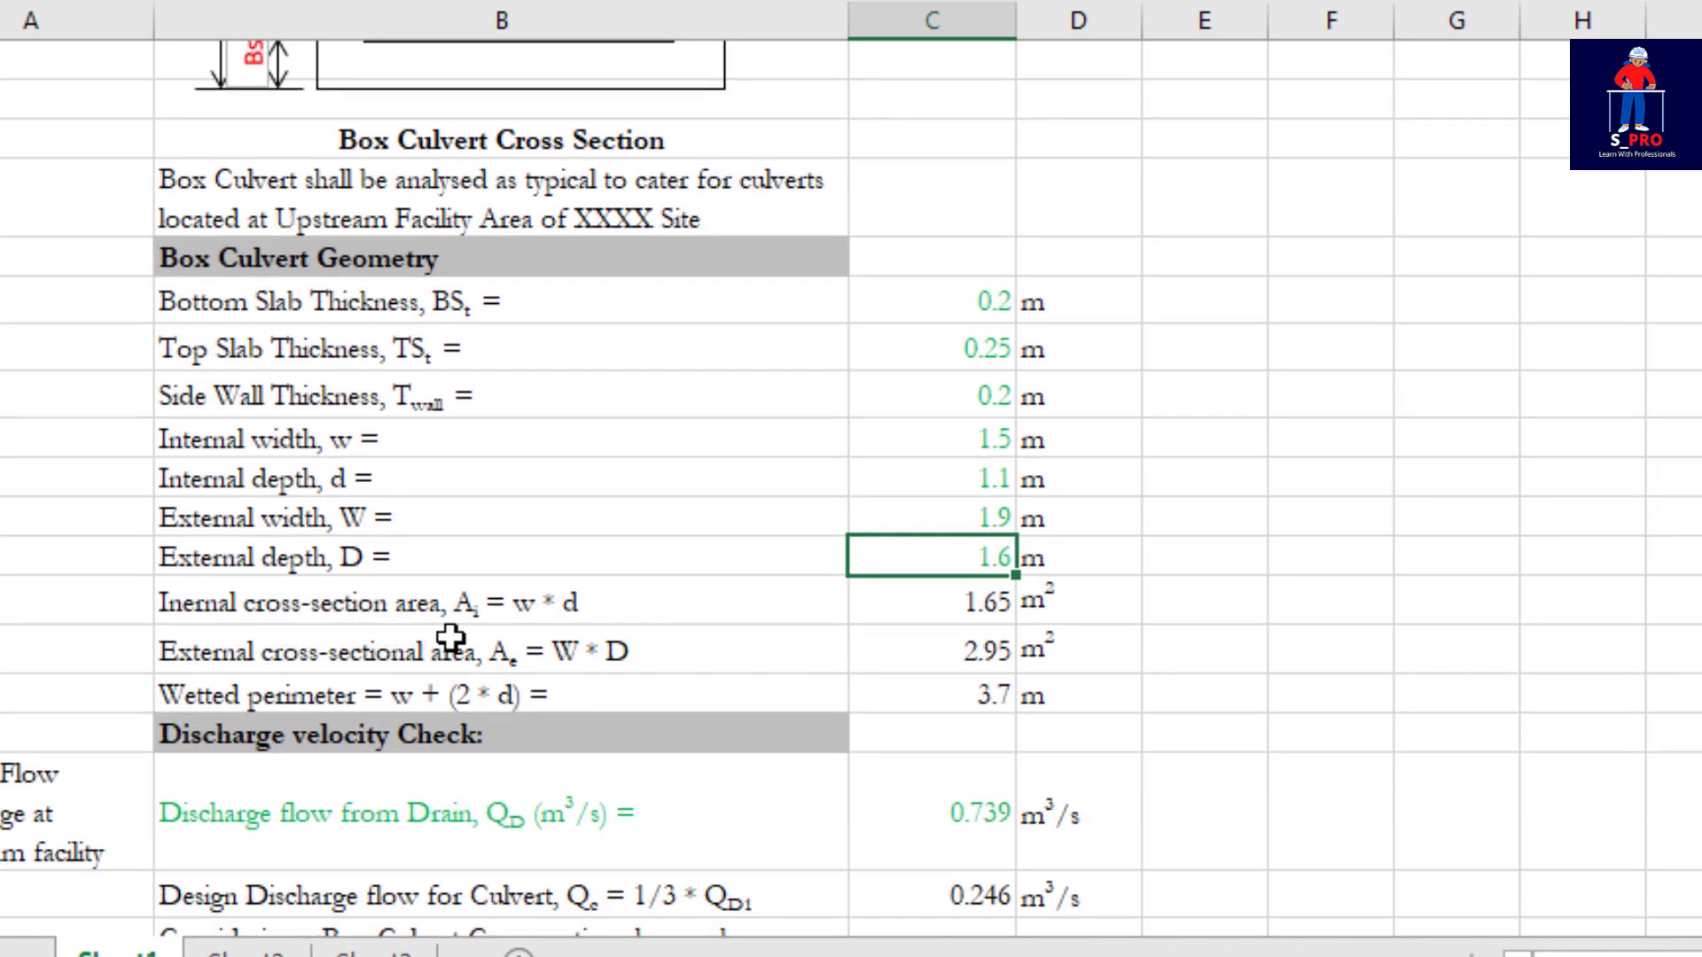
pyautogui.doubleClick(988, 603)
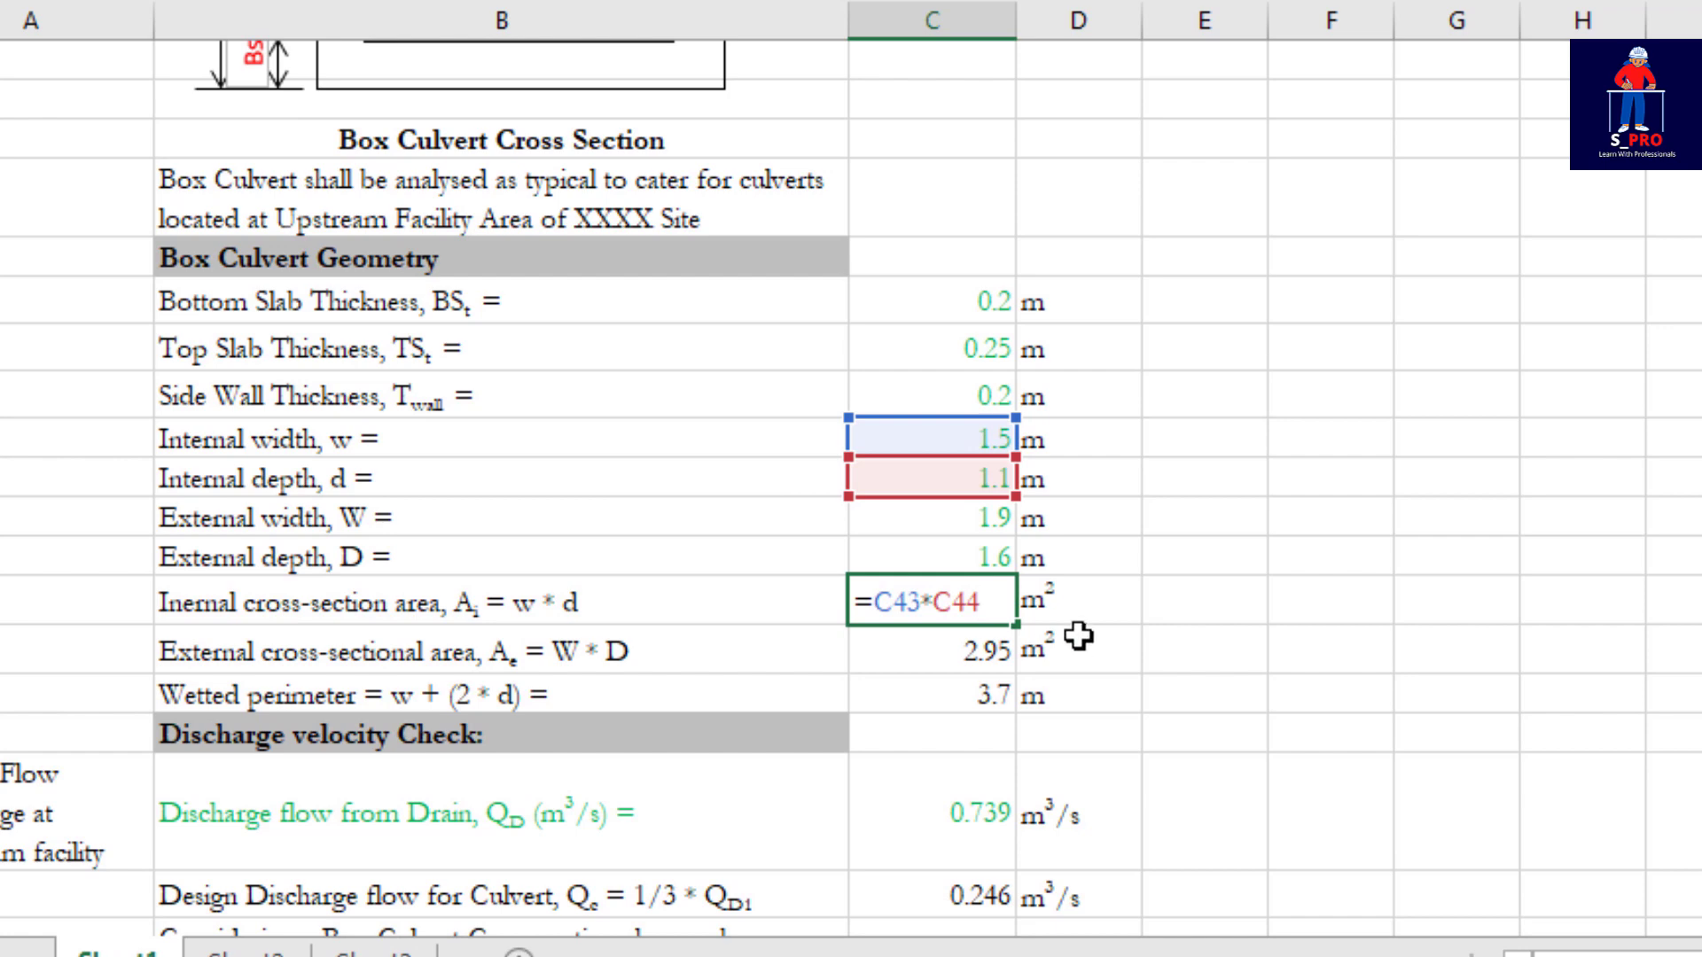
pyautogui.hotkey('ctrl', 'Return')
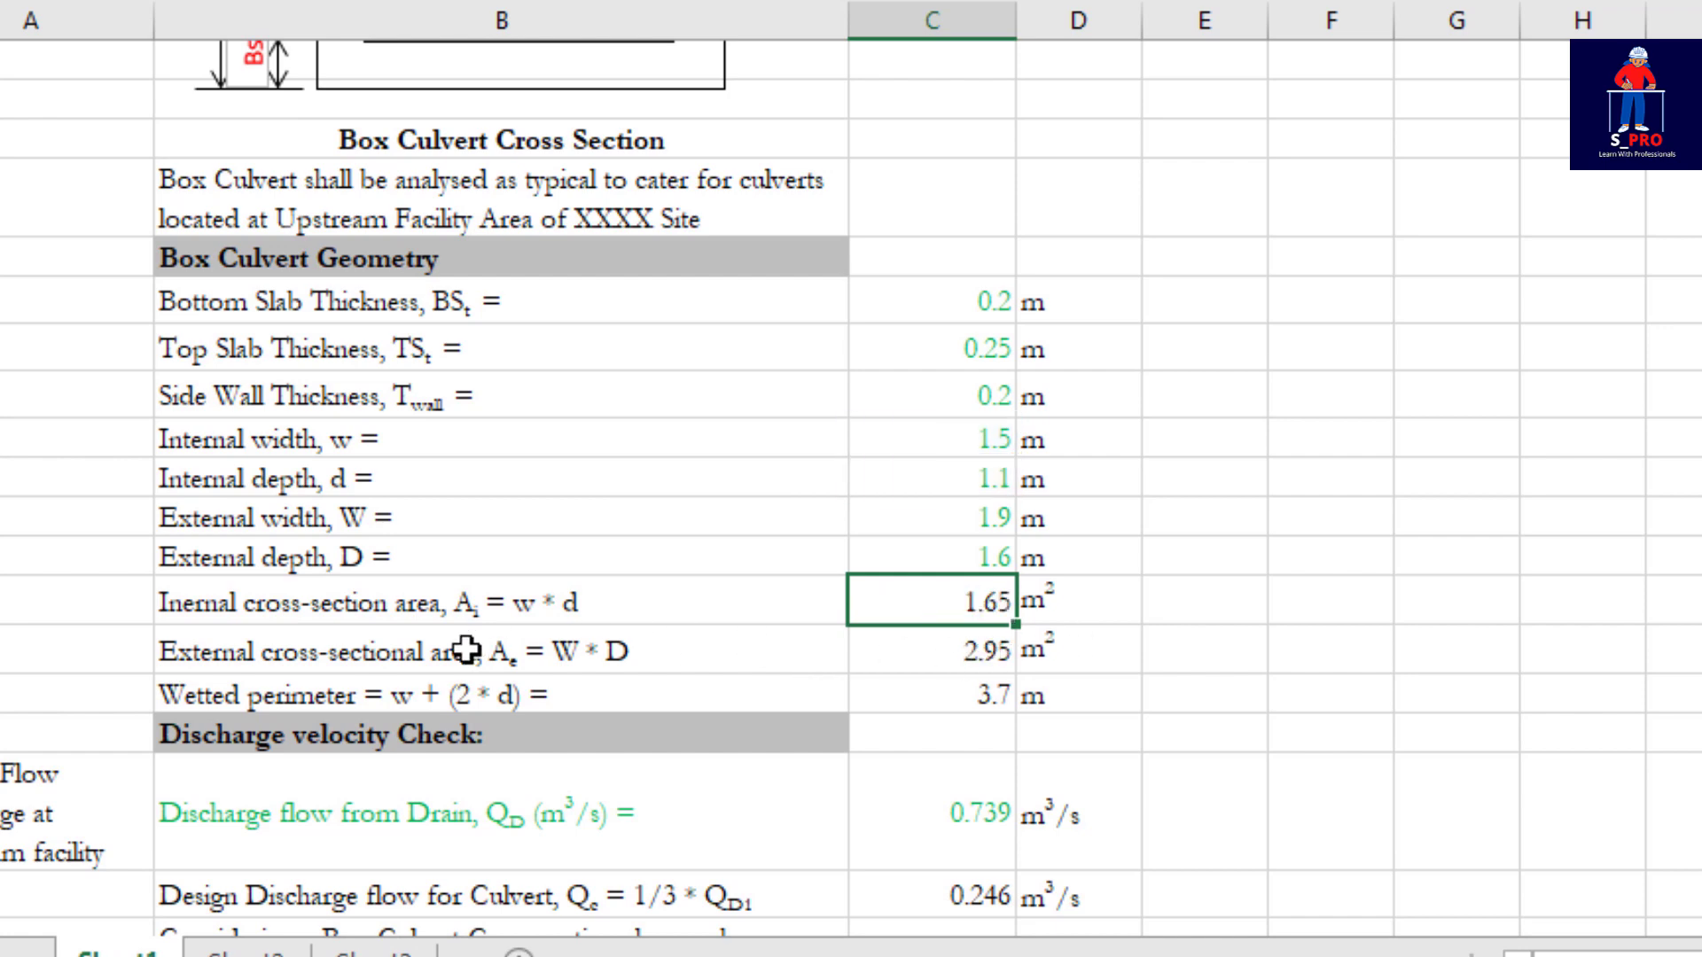
pyautogui.click(978, 441)
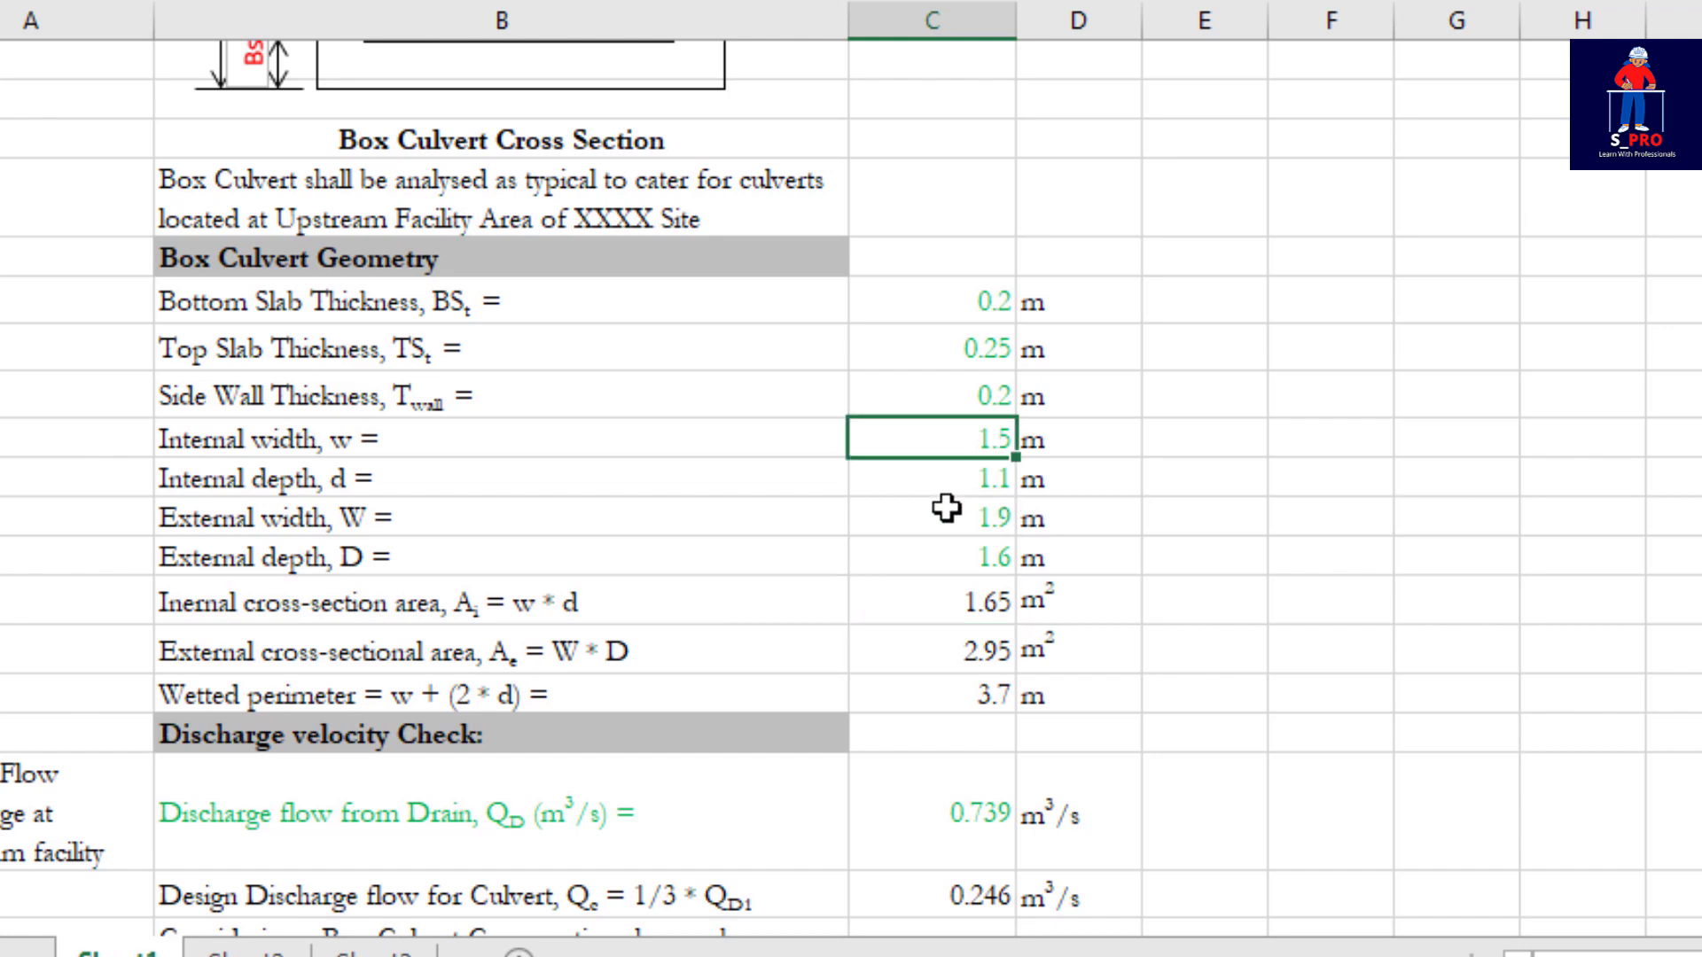
pyautogui.write('1.6')
pyautogui.press('Return')
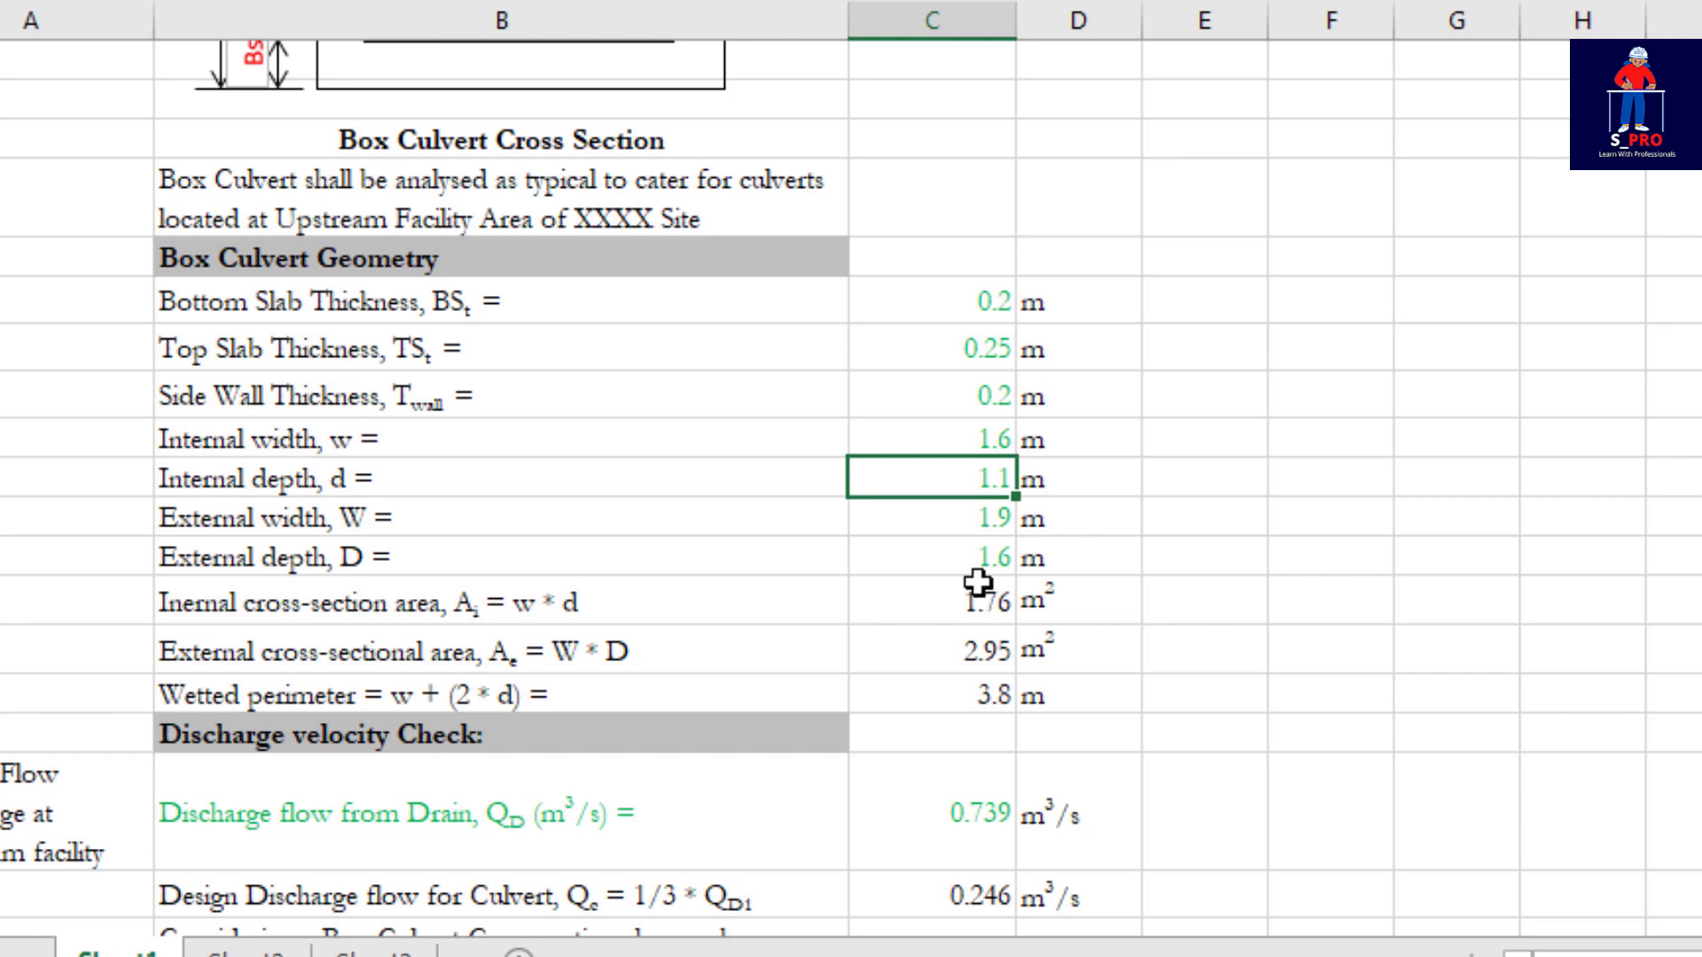
pyautogui.hotkey('ctrl', 'z')
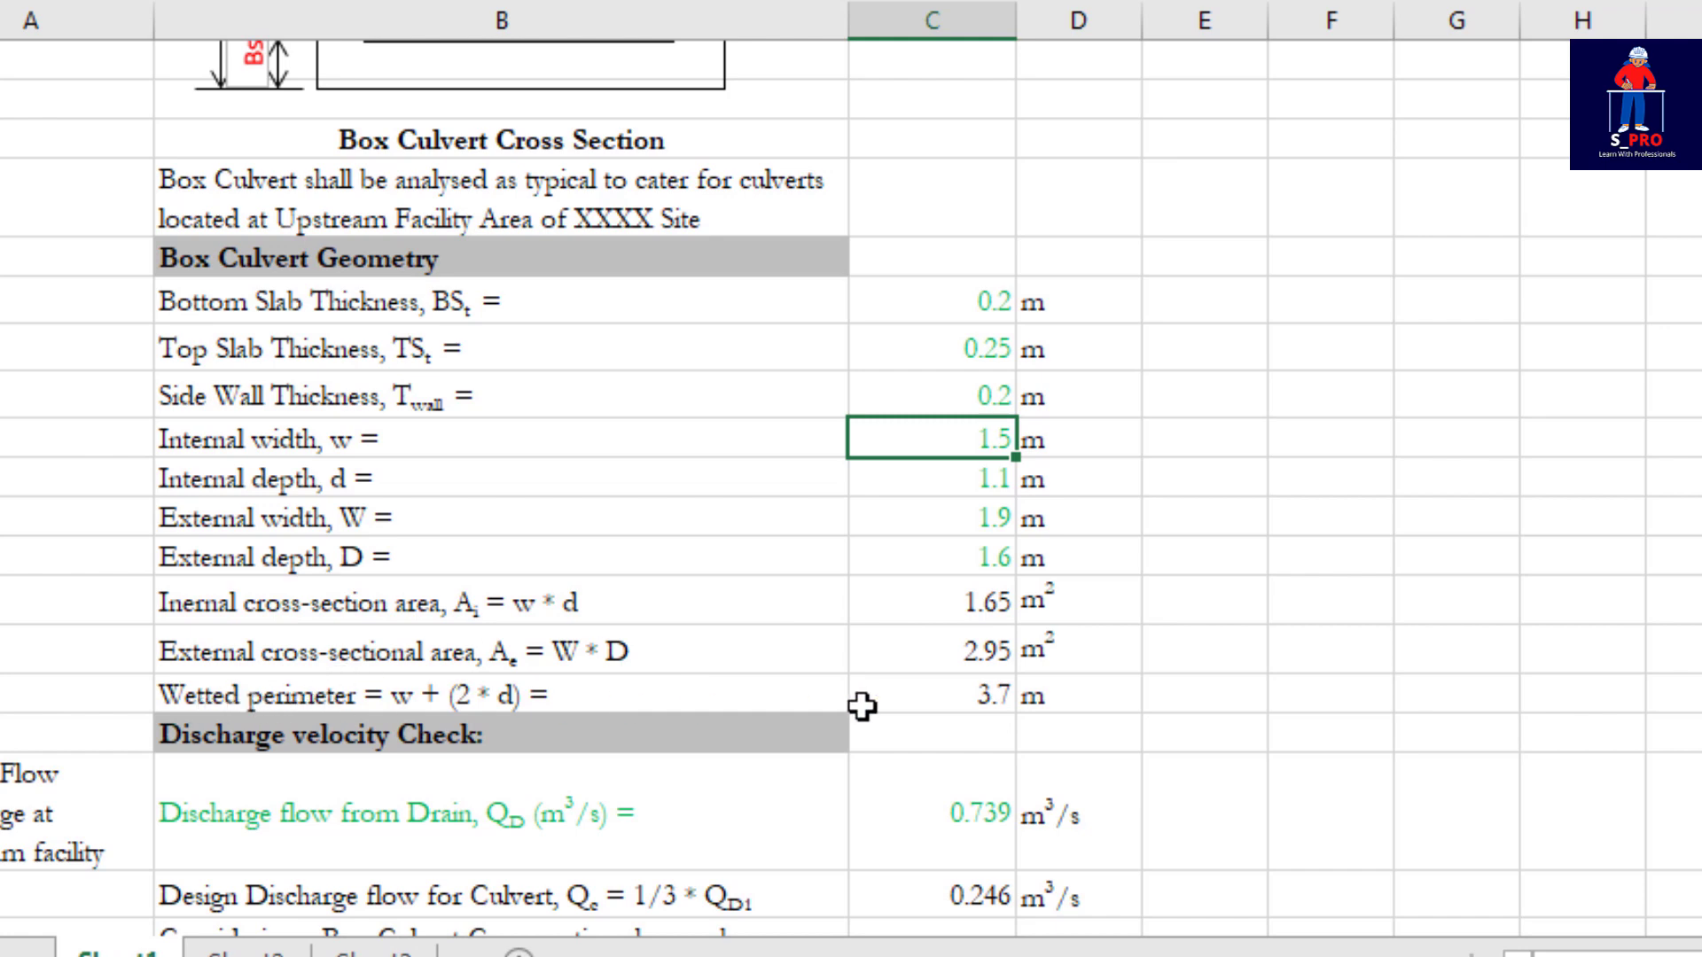
pyautogui.doubleClick(982, 692)
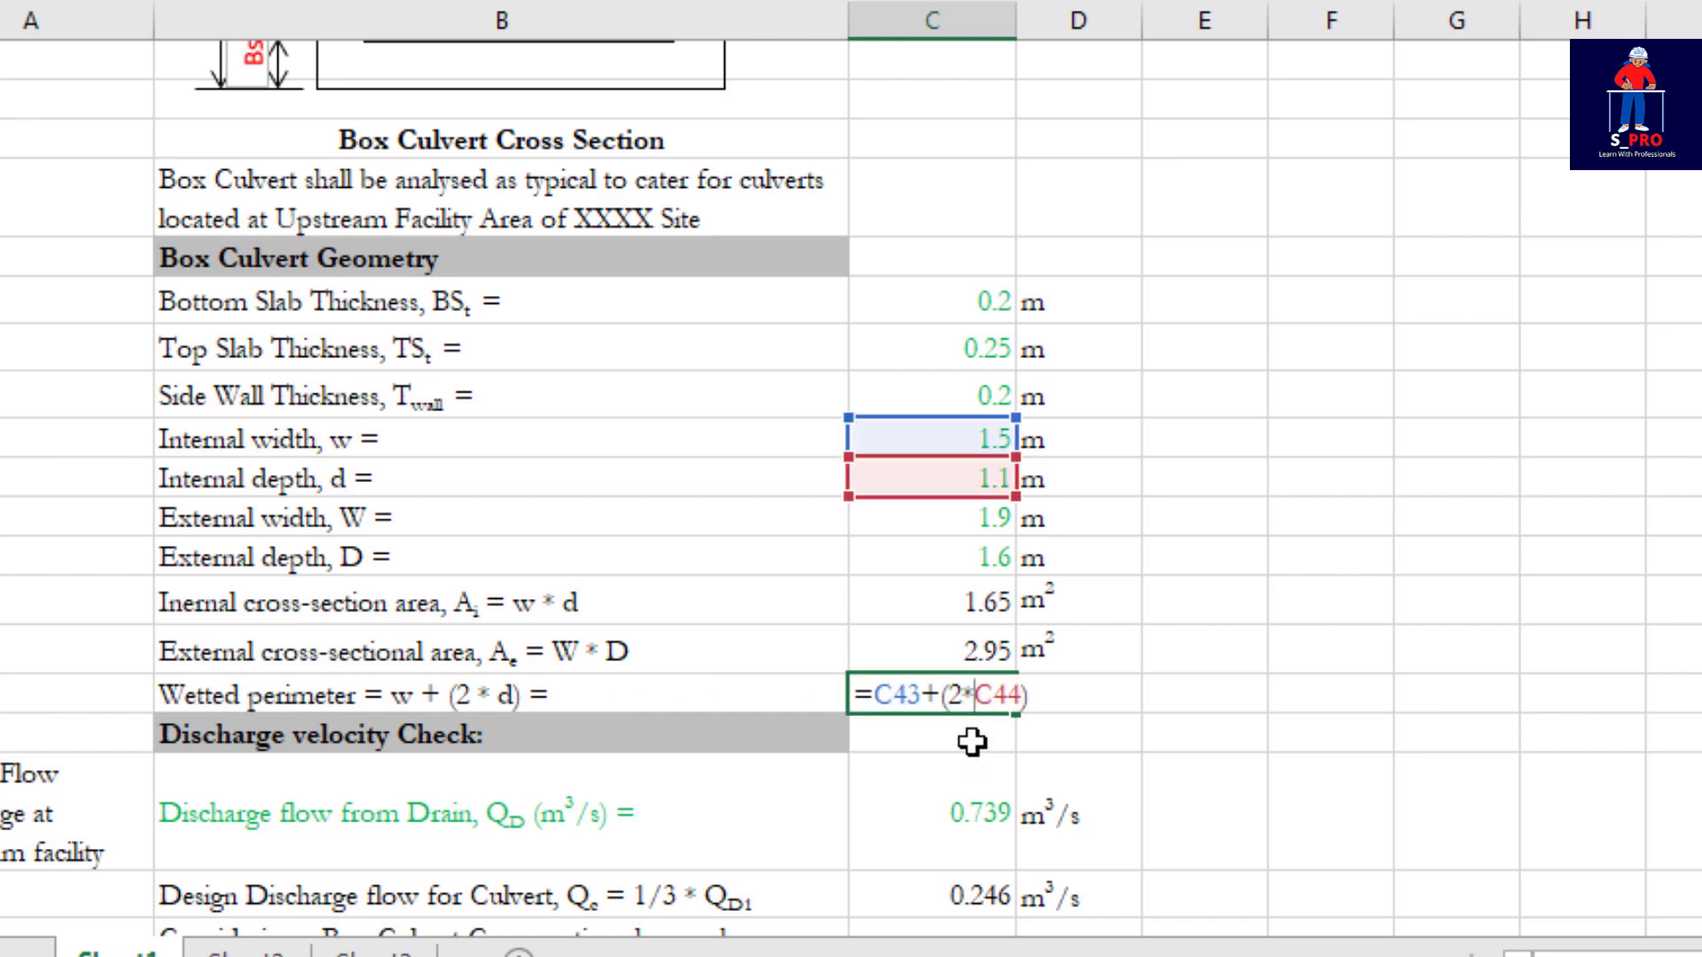
pyautogui.hotkey('ctrl', 'Return')
pyautogui.scroll(-1, 657, 692)
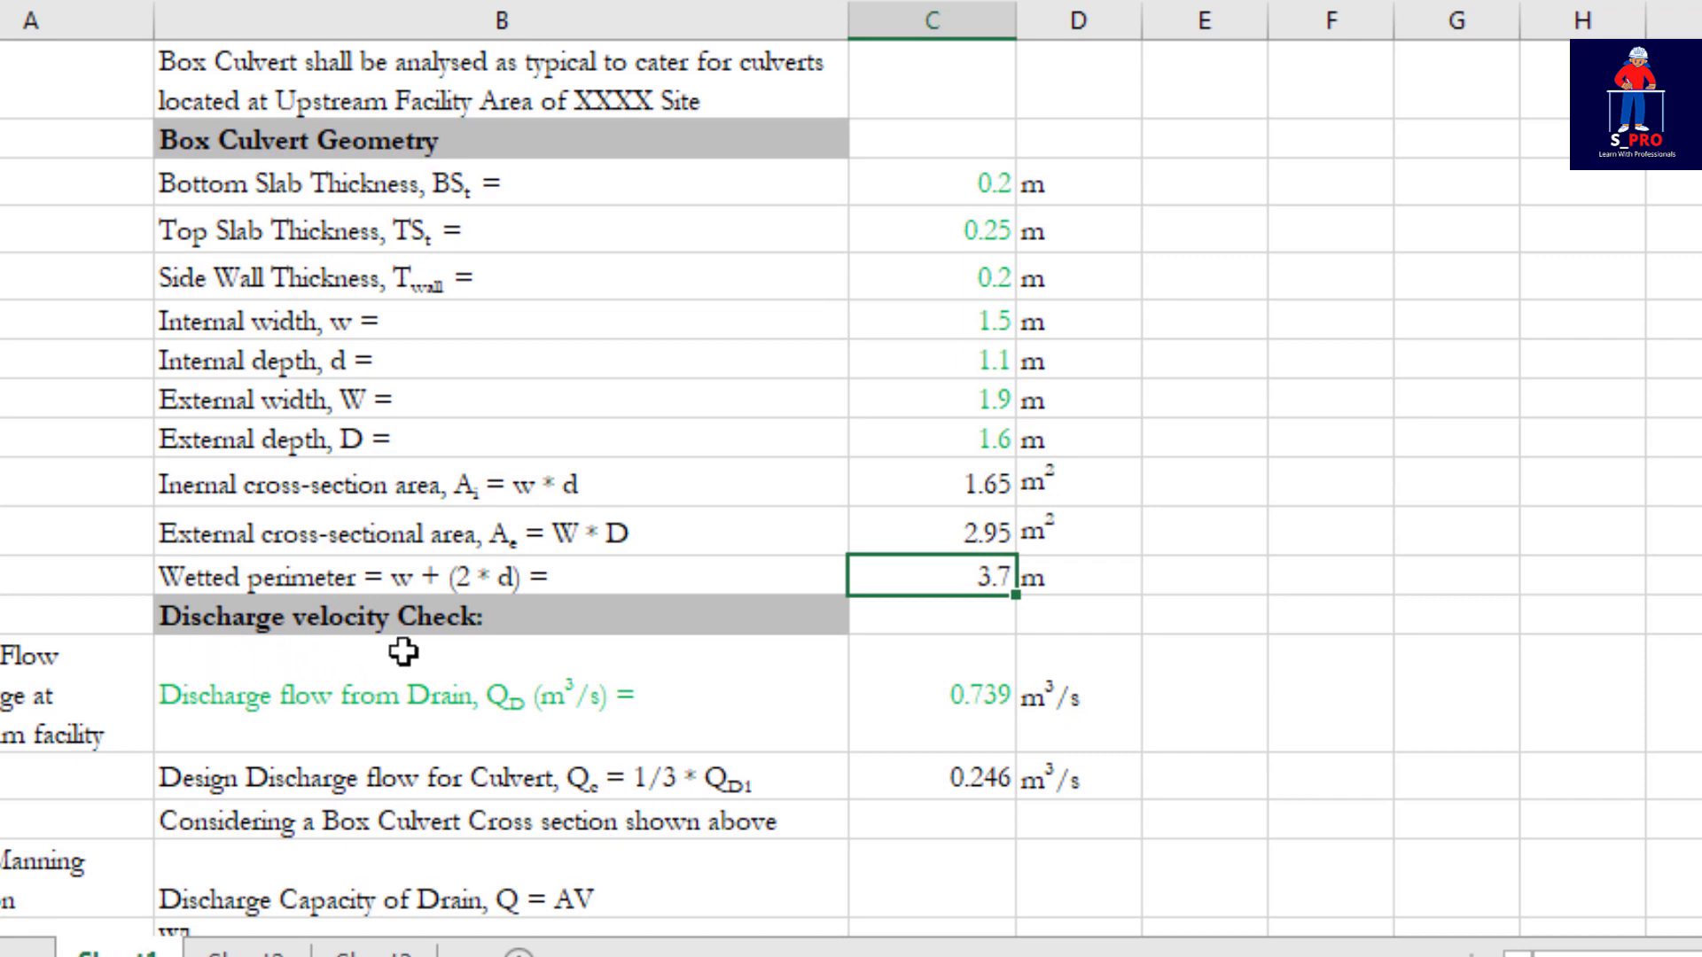
pyautogui.scroll(-1, 881, 616)
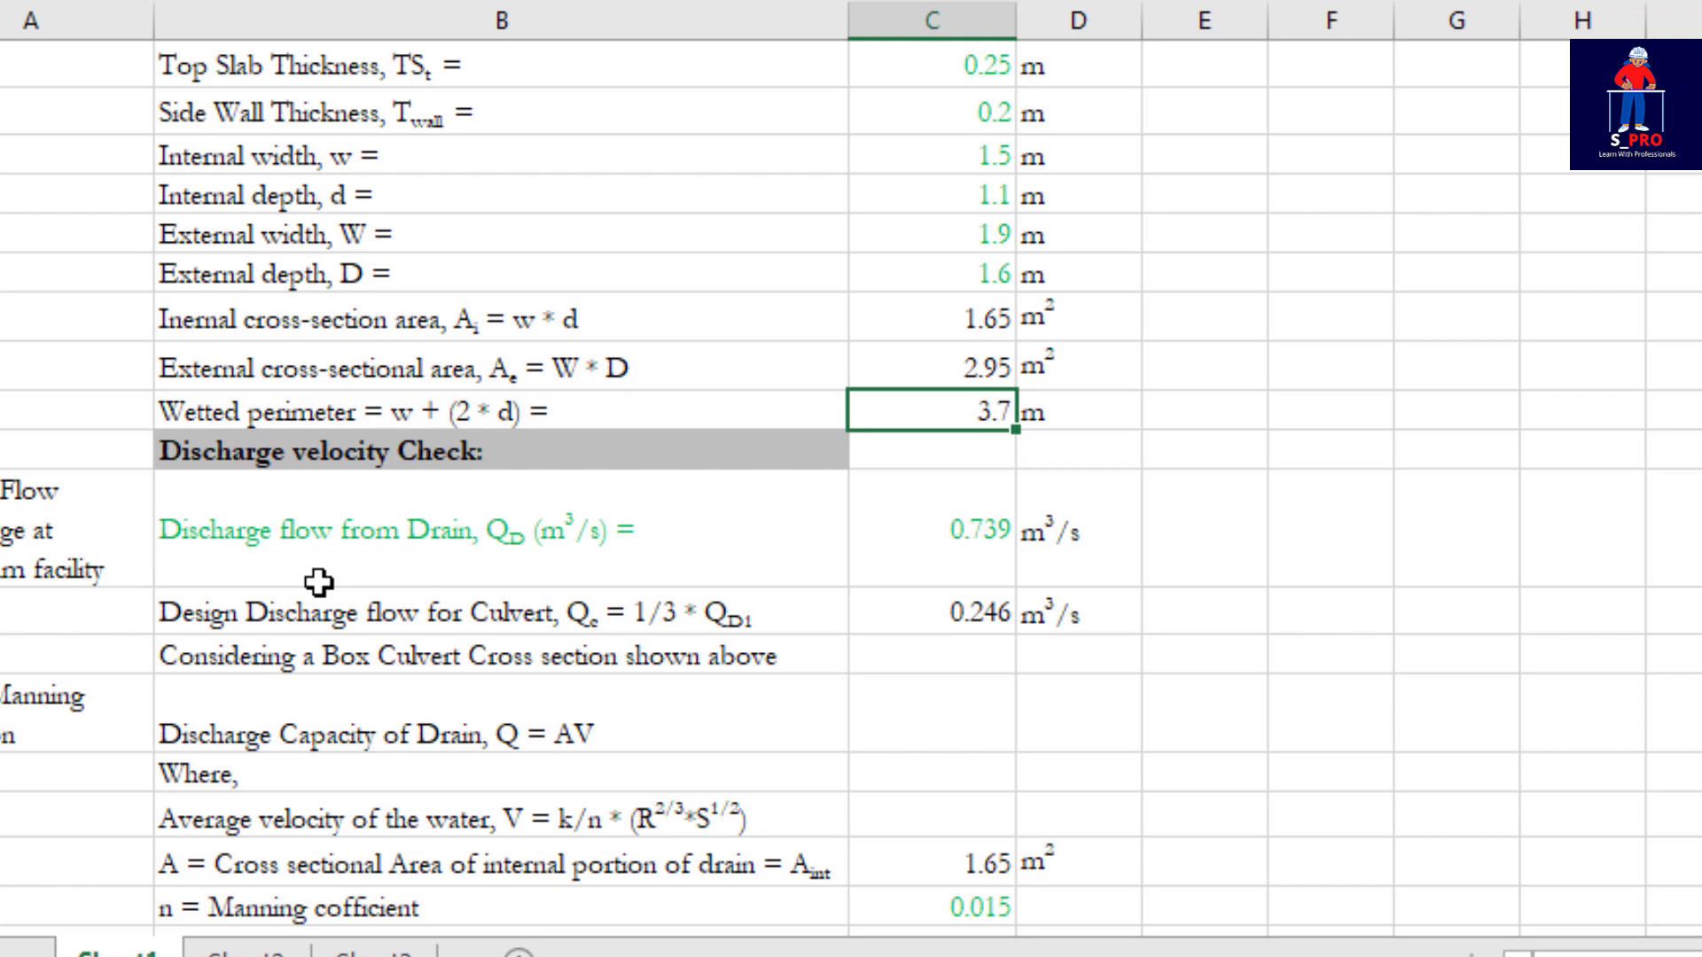
pyautogui.click(1044, 57)
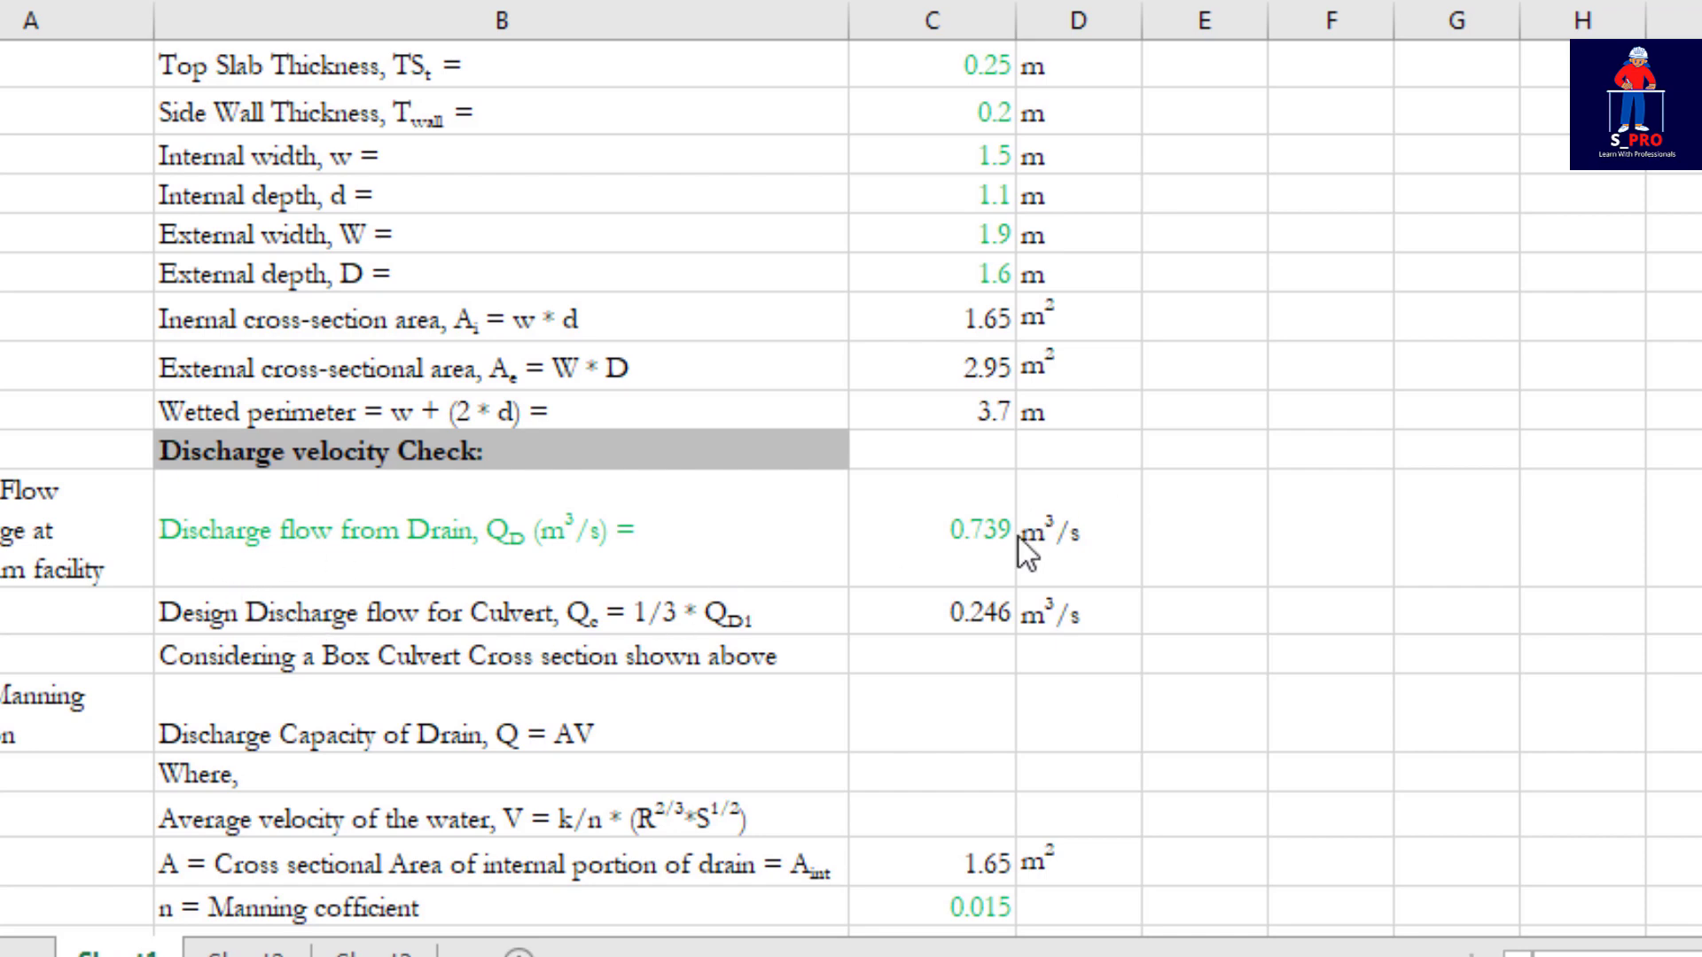
pyautogui.click(972, 536)
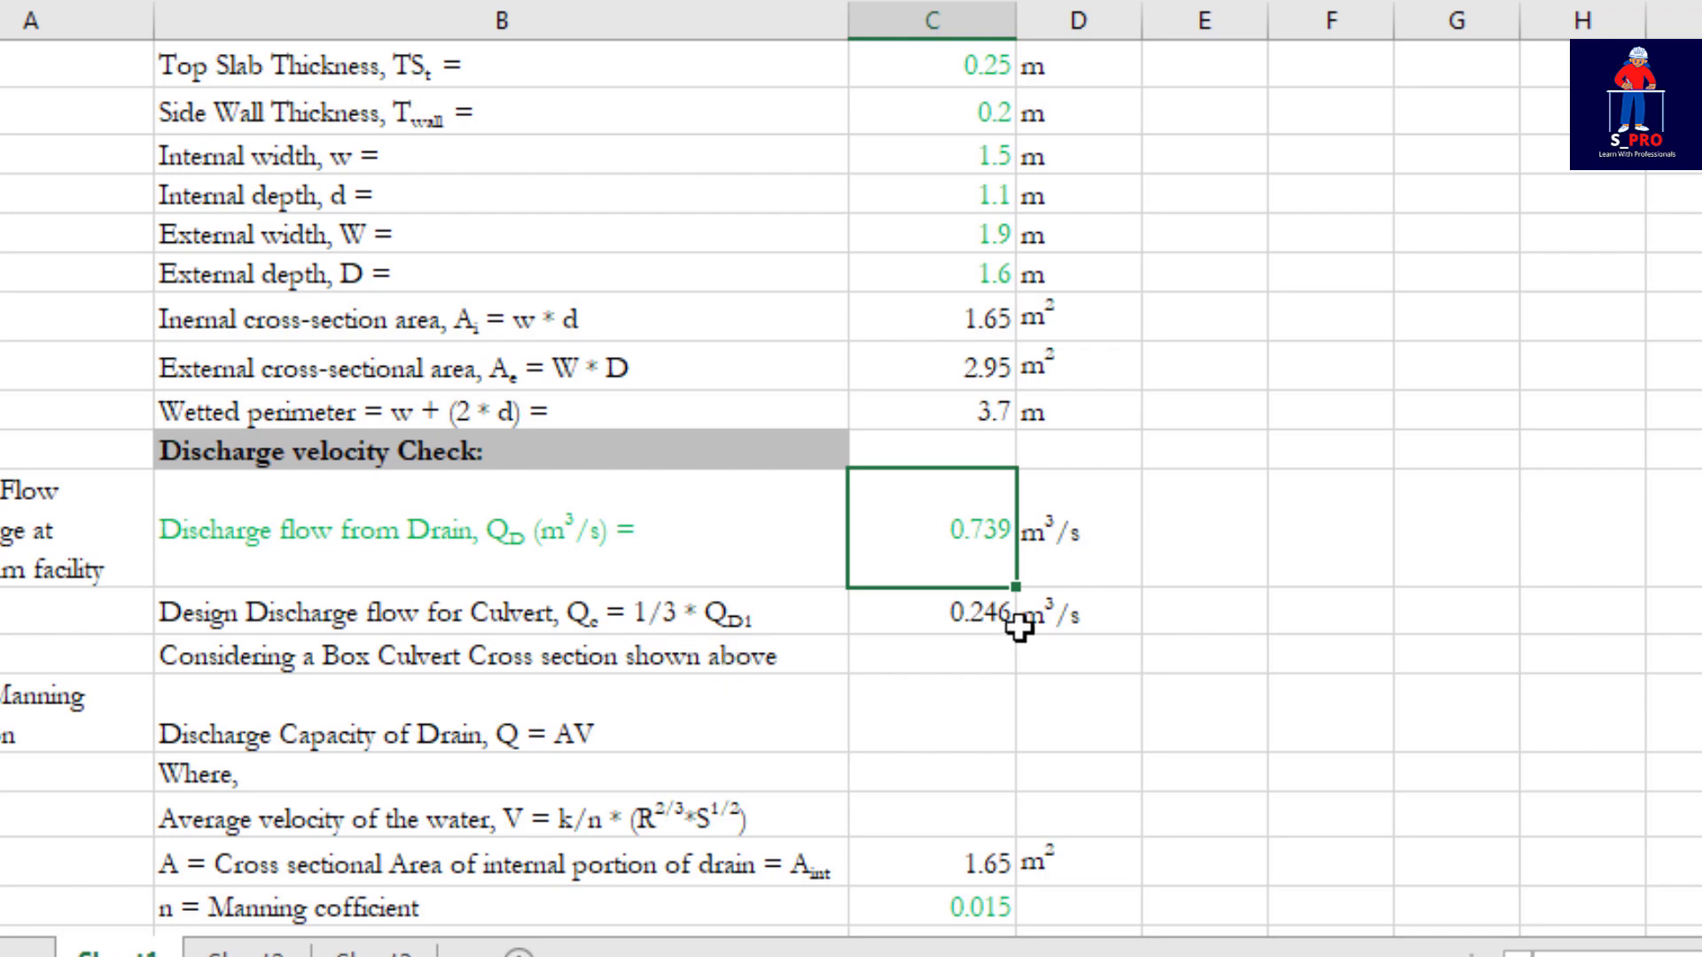
pyautogui.doubleClick(991, 614)
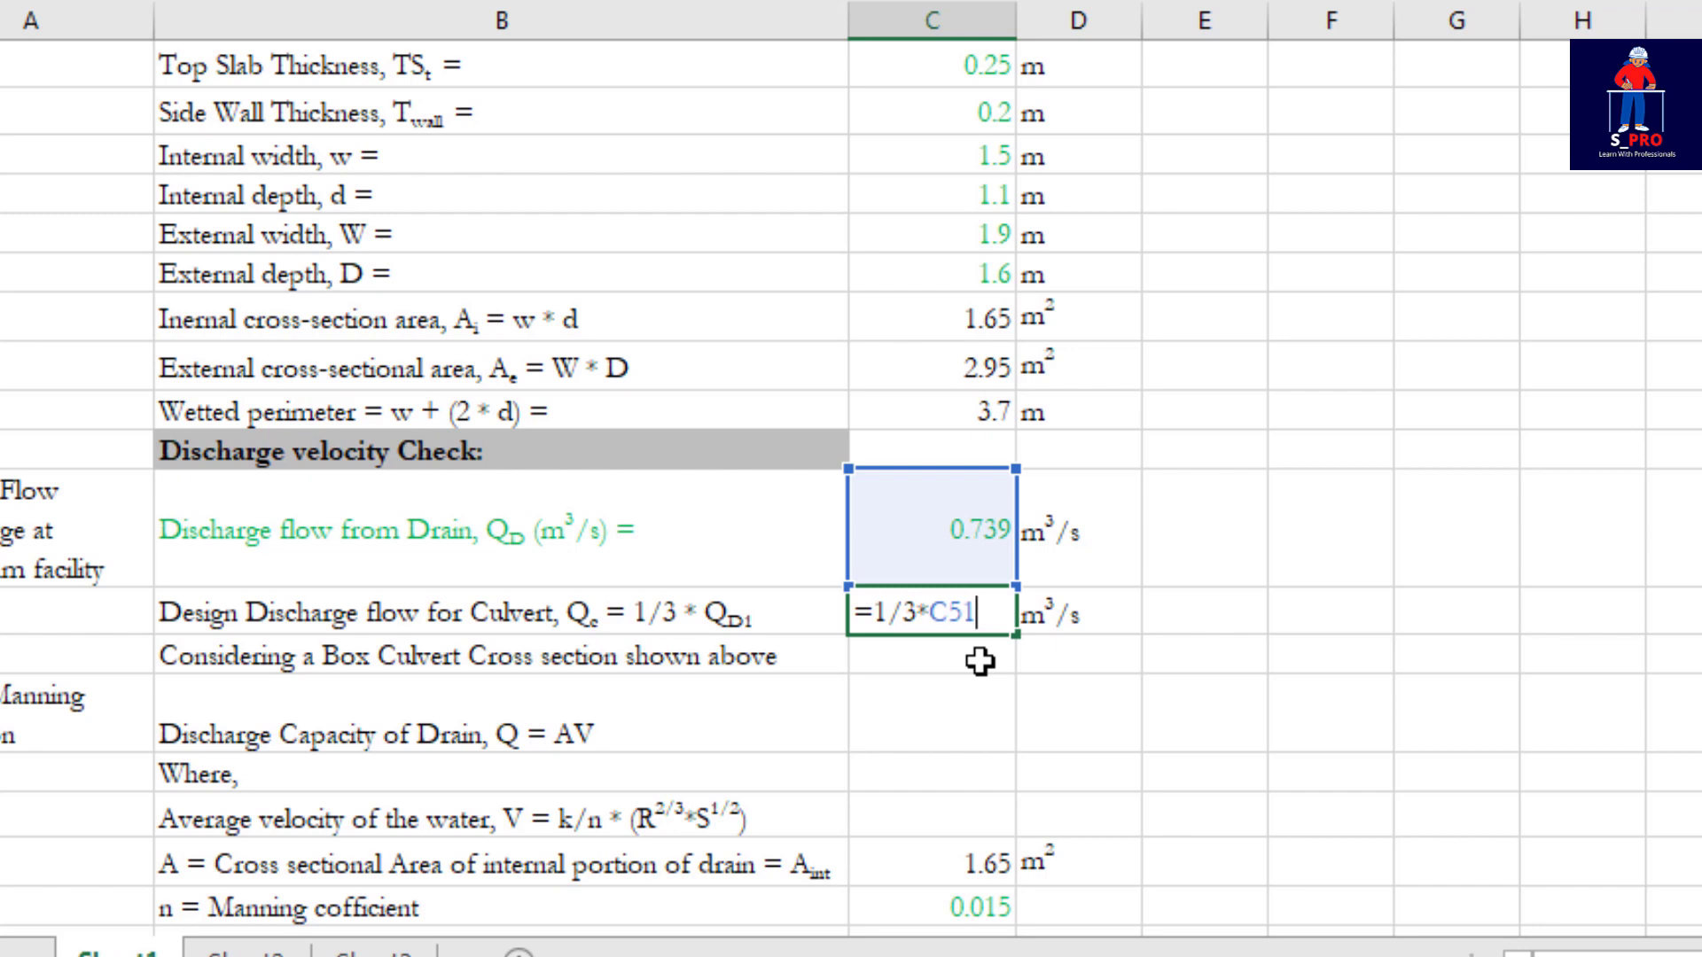
pyautogui.press('Escape')
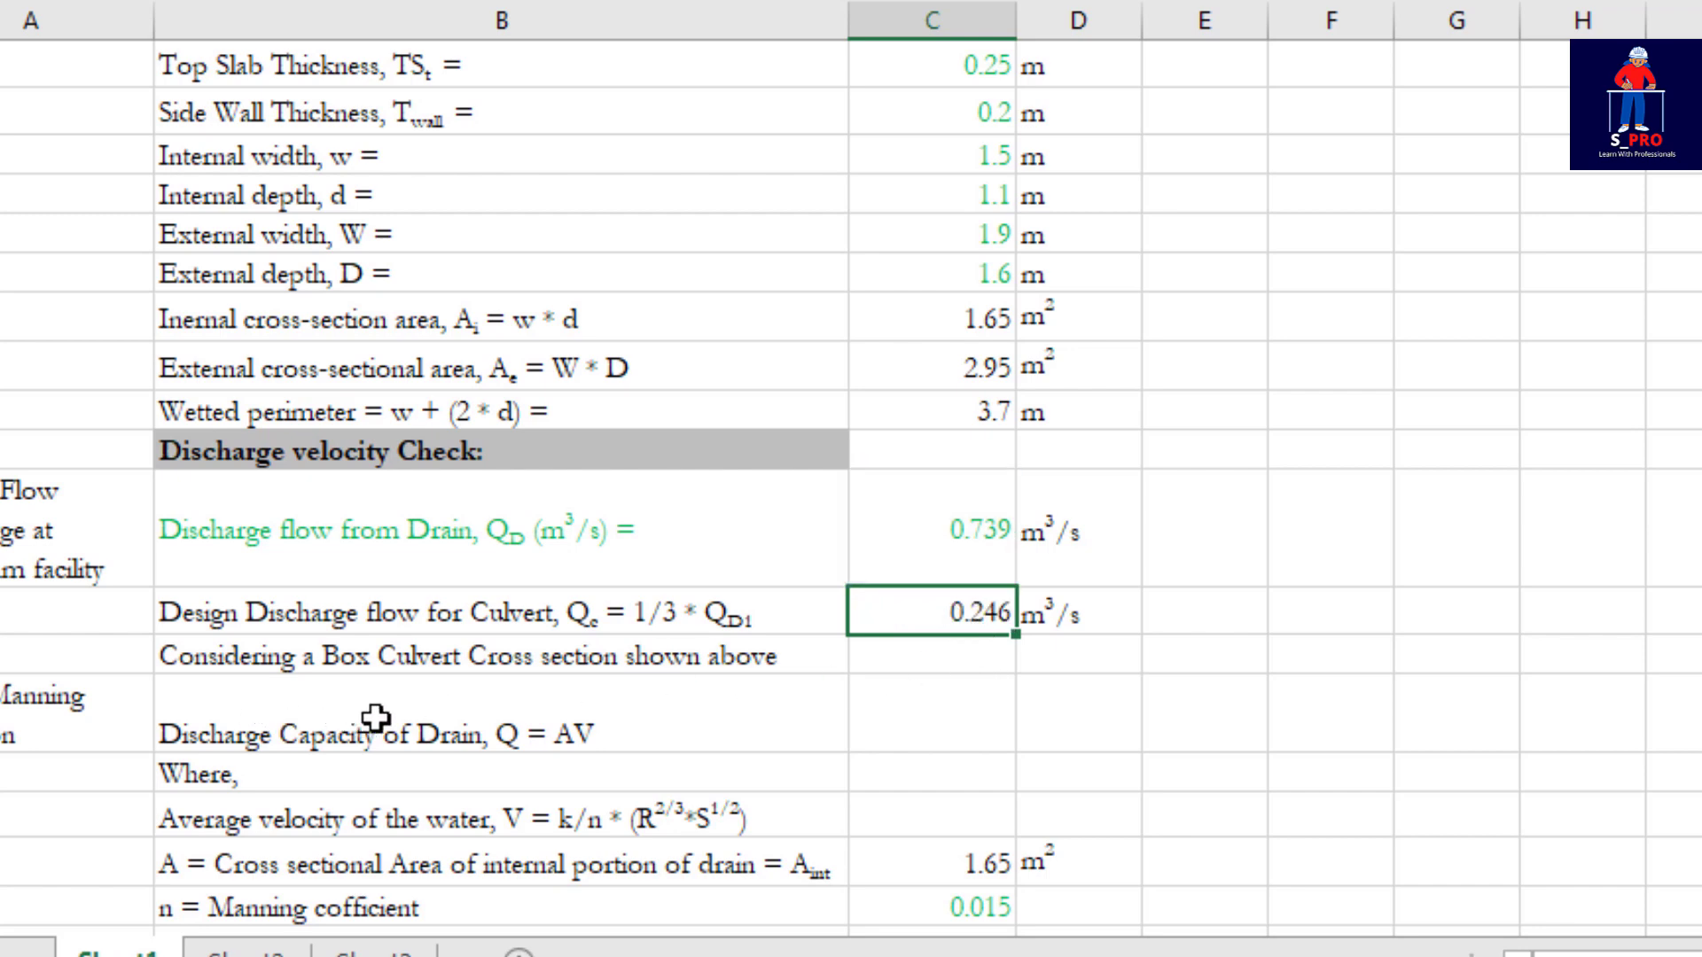
pyautogui.scroll(-1, 870, 674)
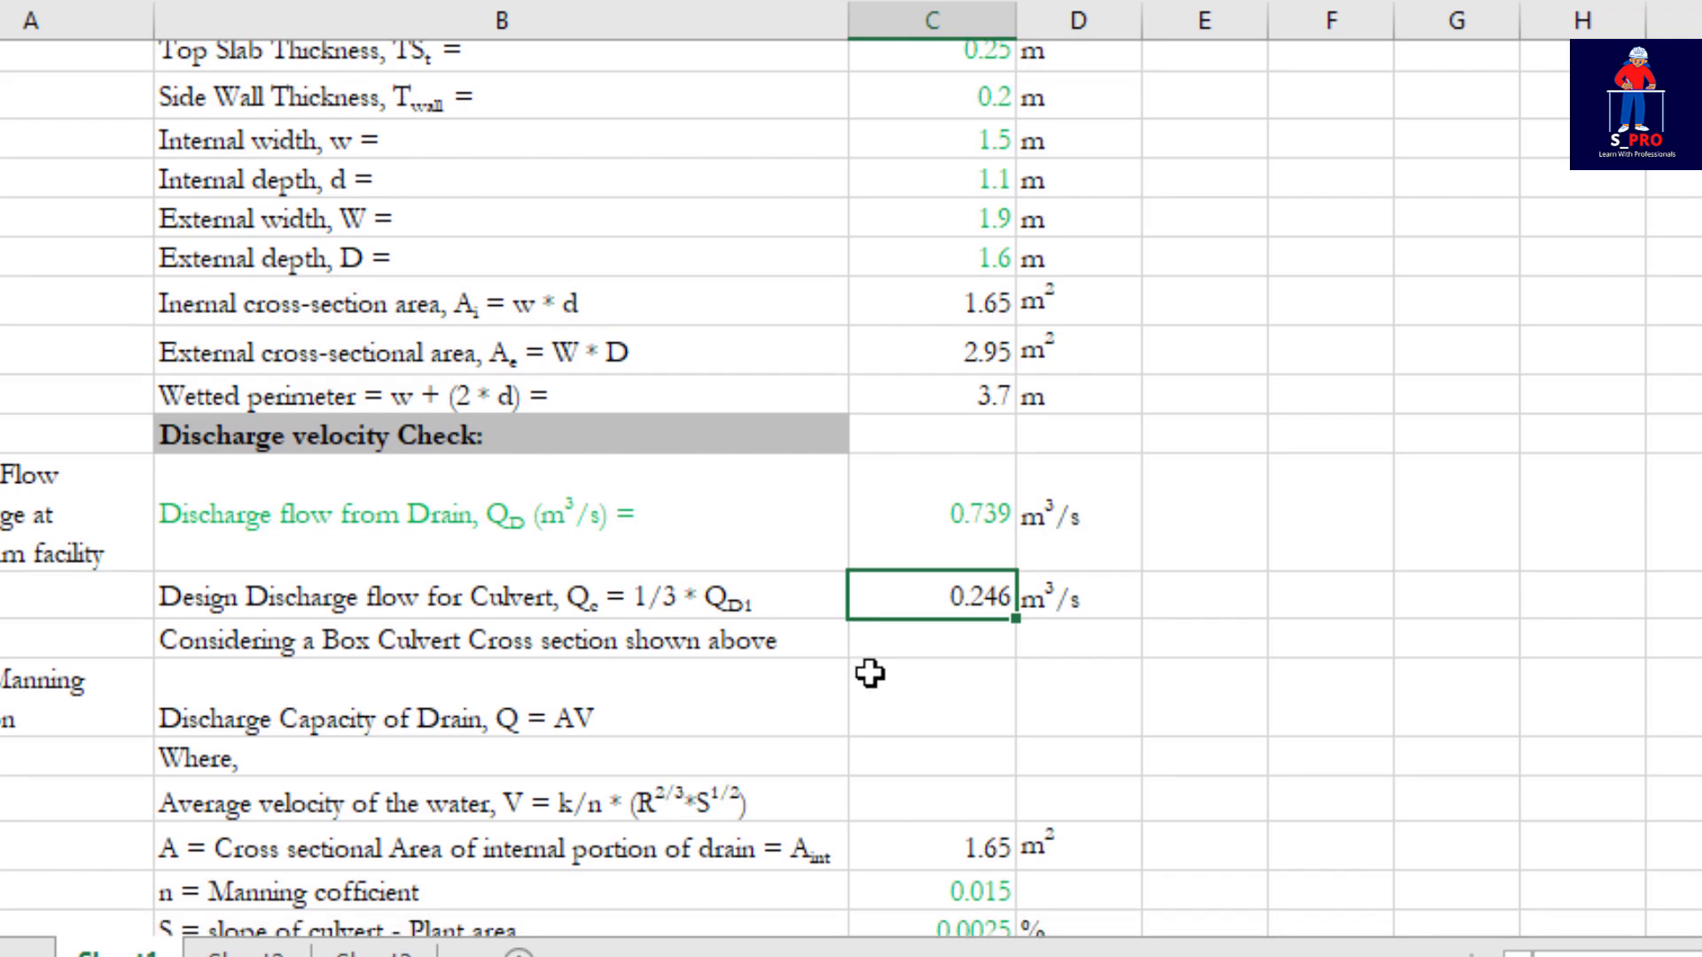
pyautogui.scroll(-1, 870, 673)
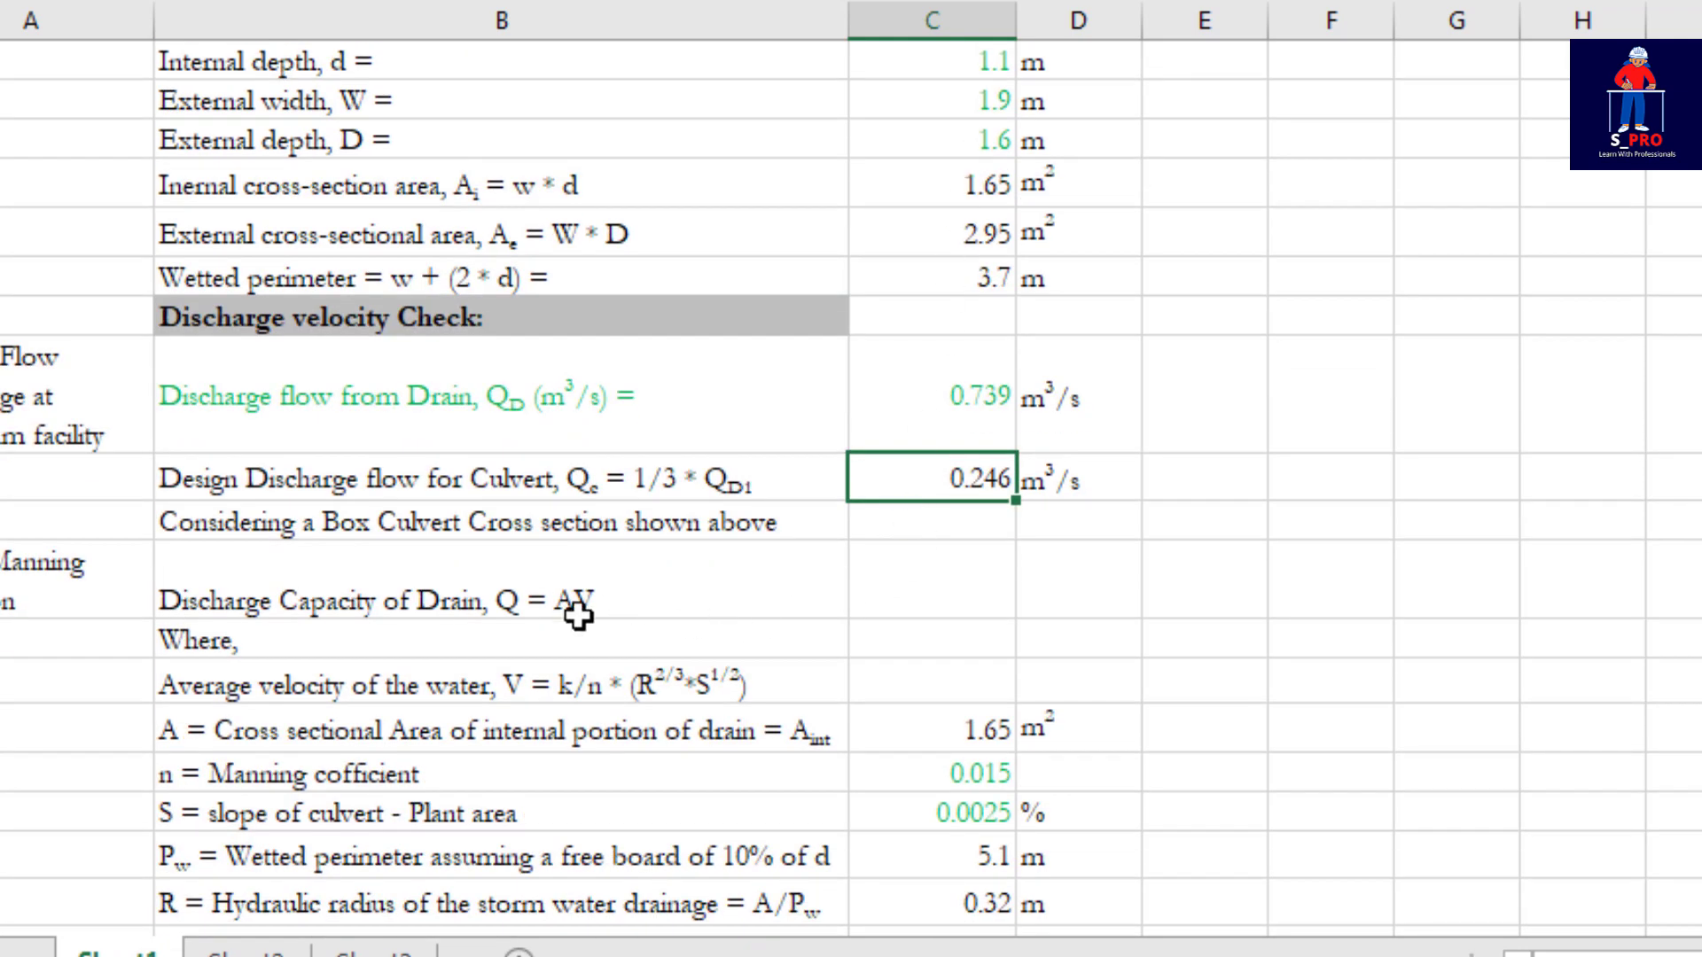
pyautogui.scroll(-1, 578, 616)
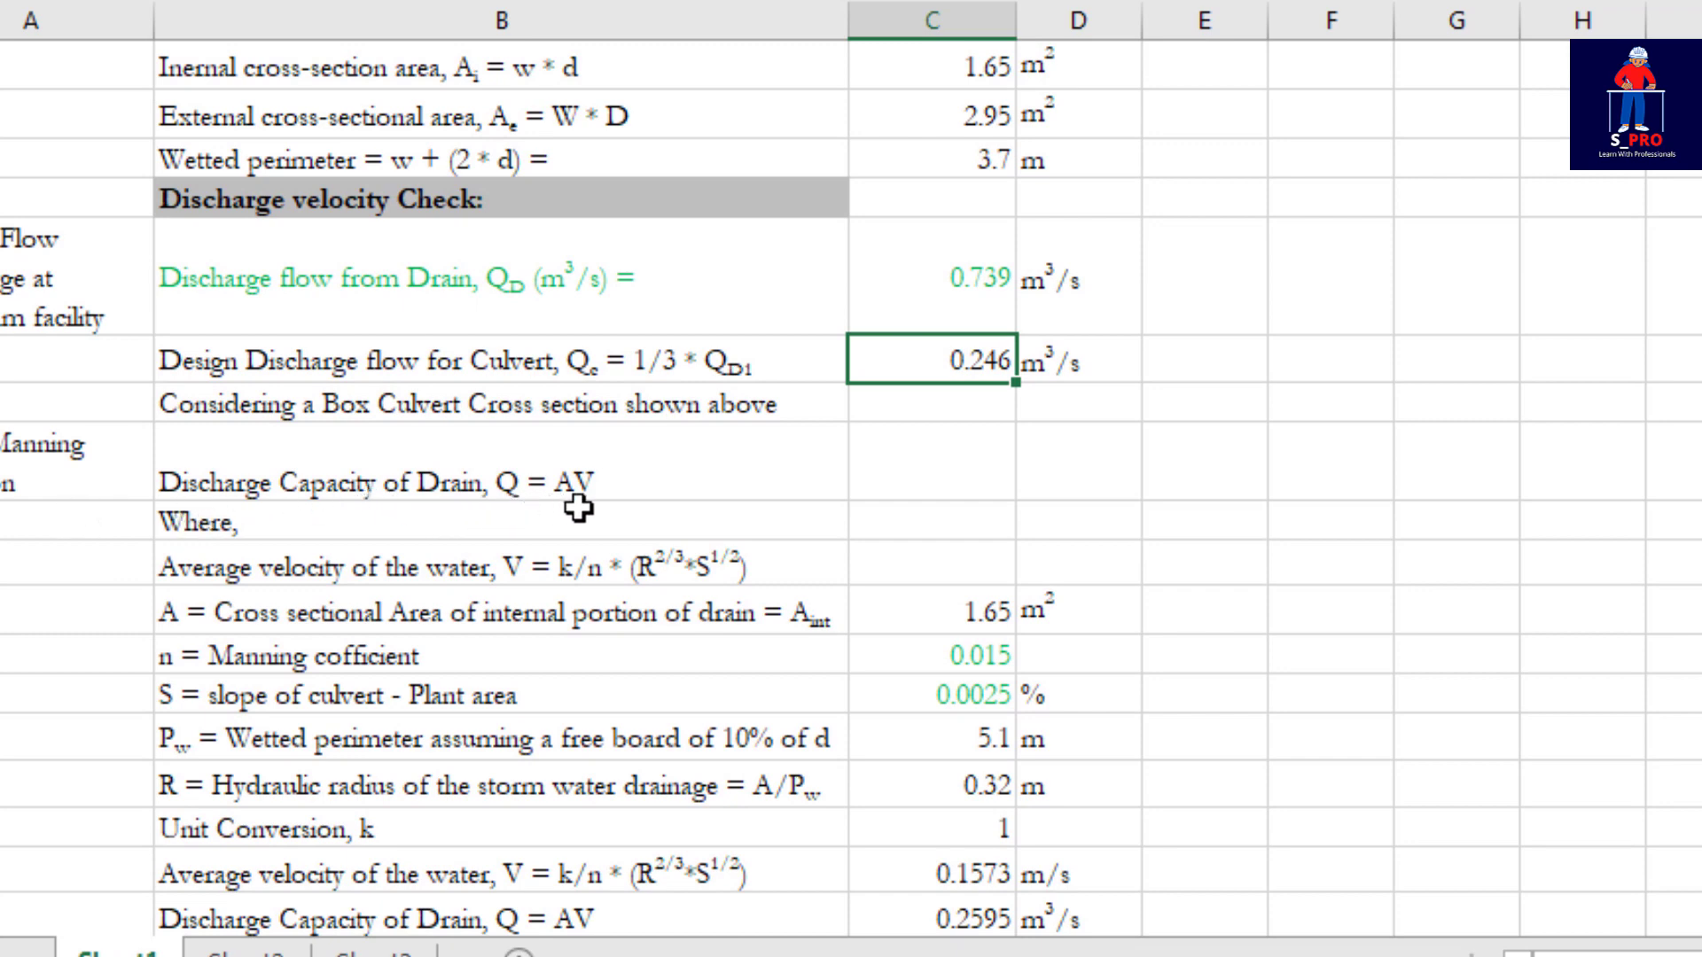
pyautogui.scroll(-1, 390, 507)
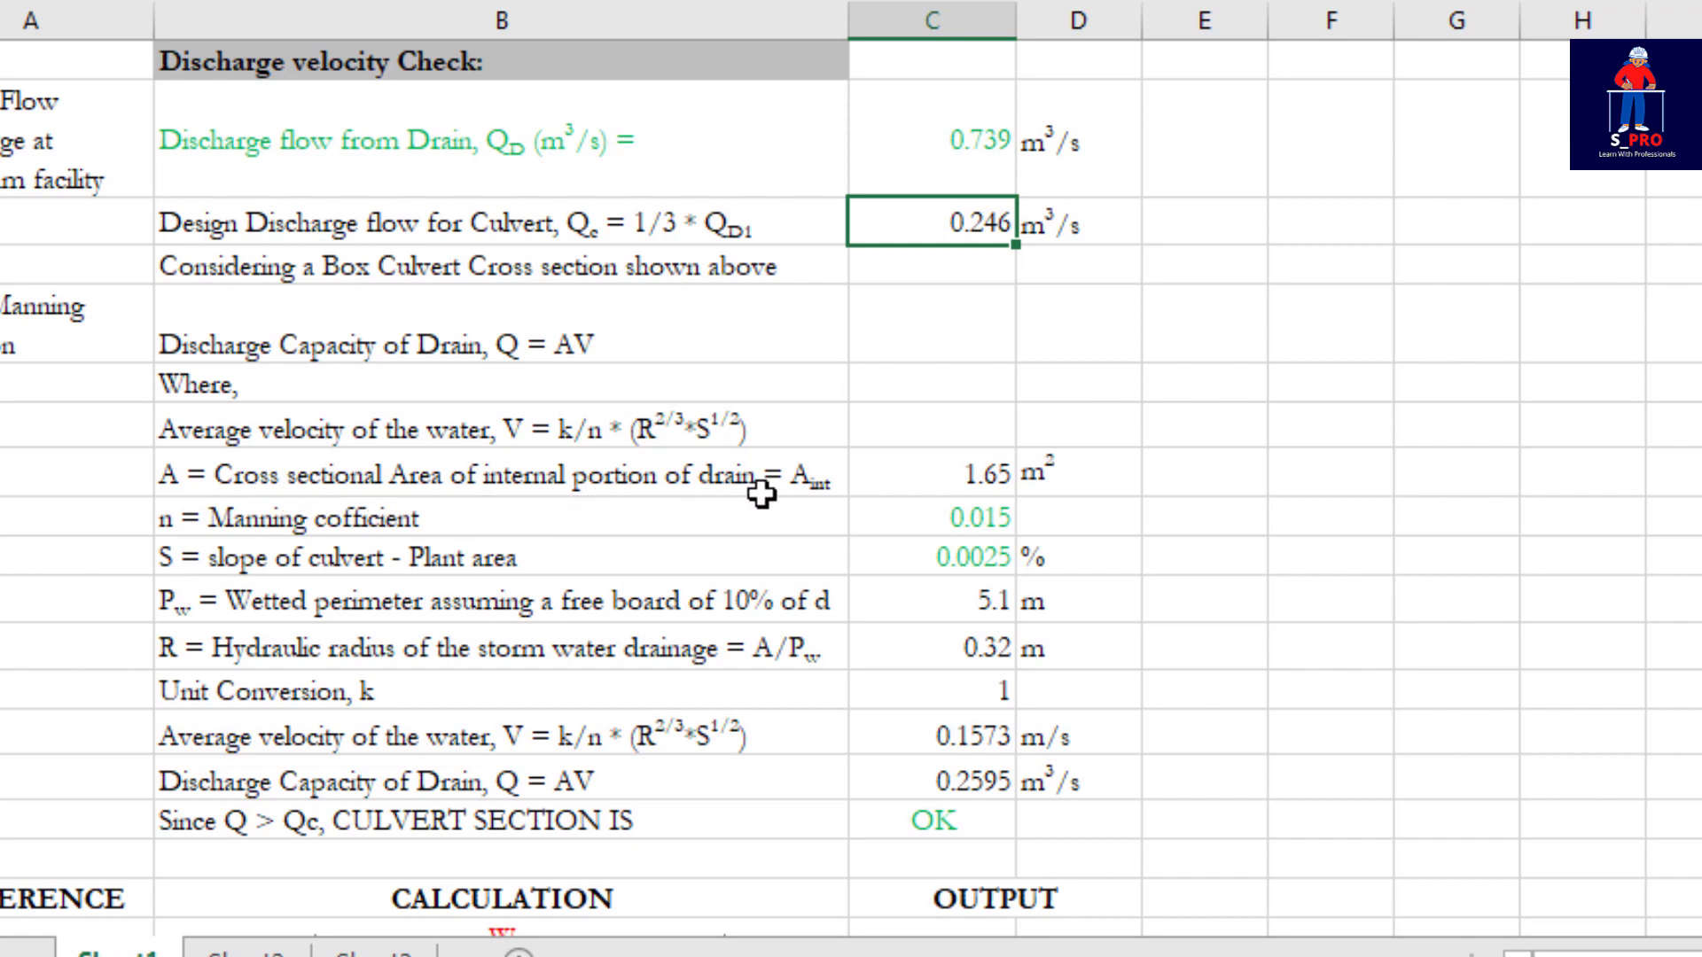
pyautogui.doubleClick(990, 476)
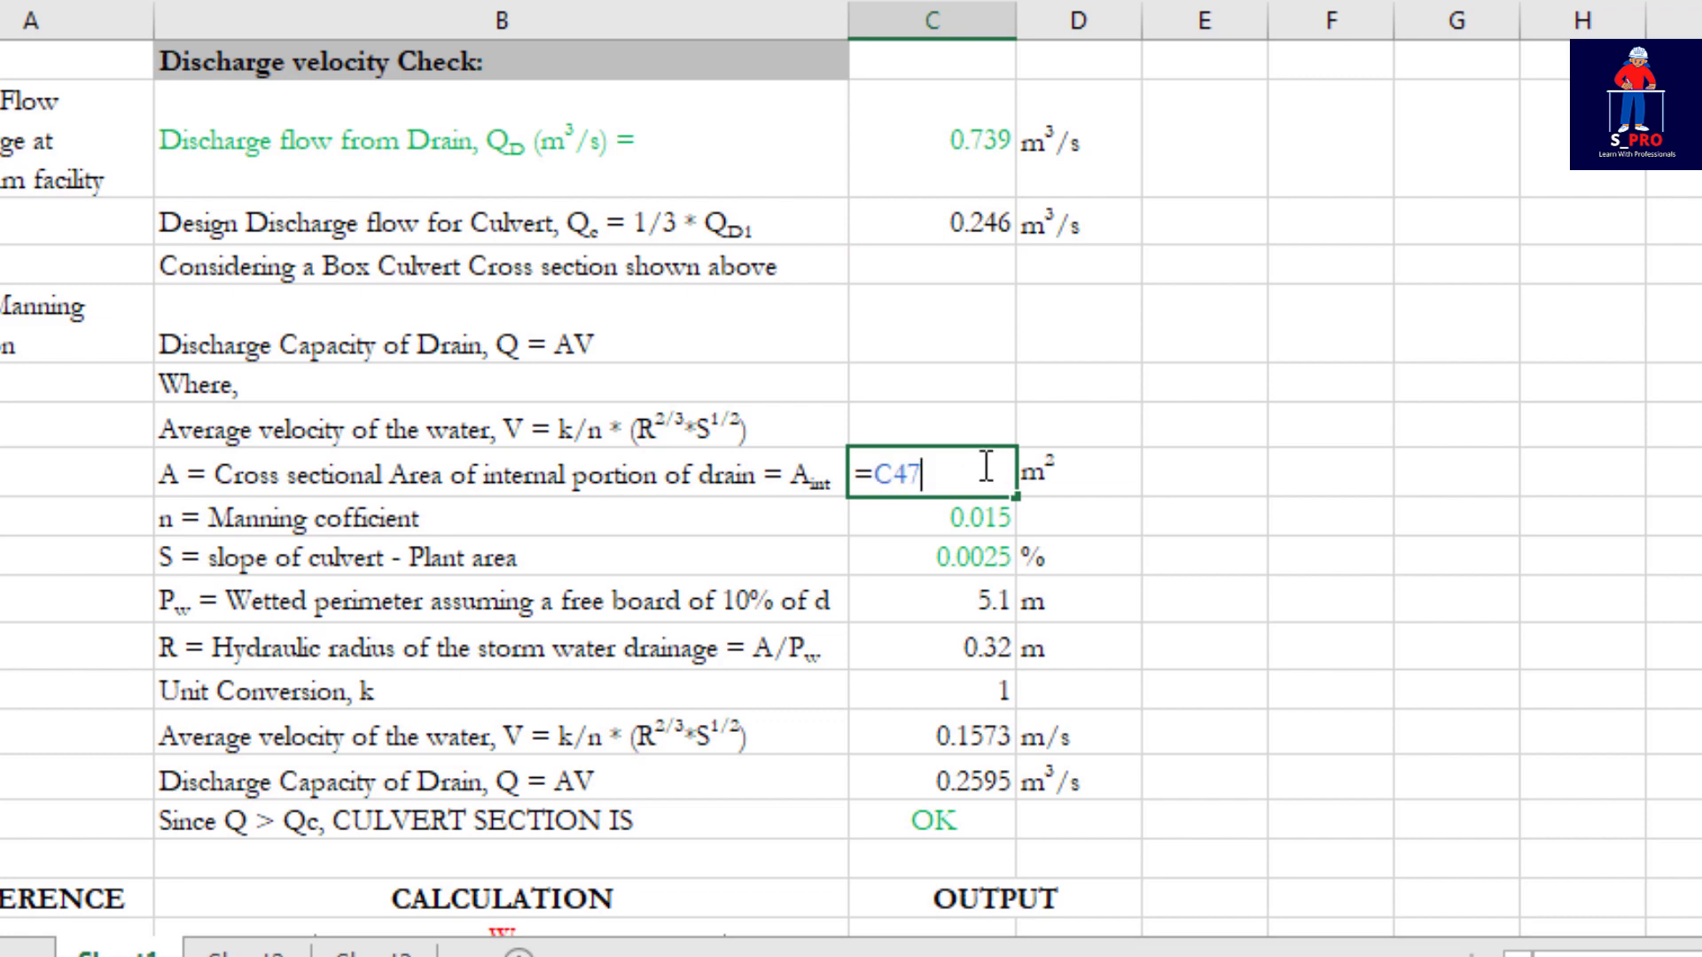
pyautogui.scroll(3, 984, 466)
pyautogui.scroll(-3, 981, 328)
pyautogui.press('Escape')
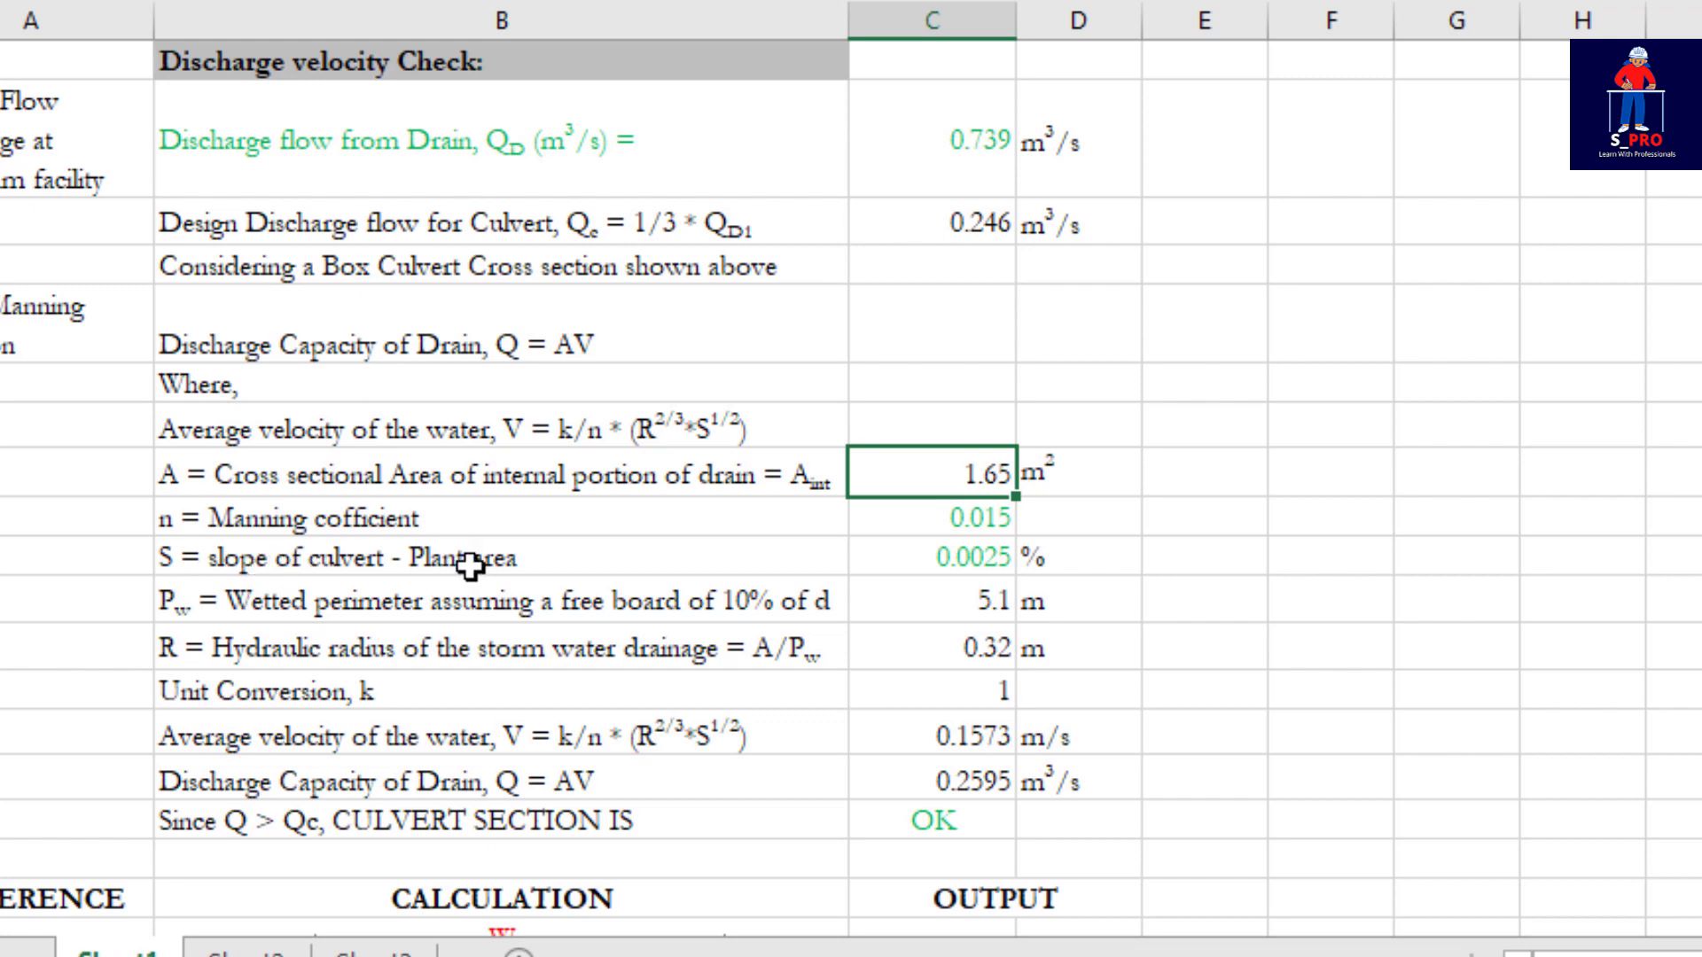
pyautogui.click(1009, 530)
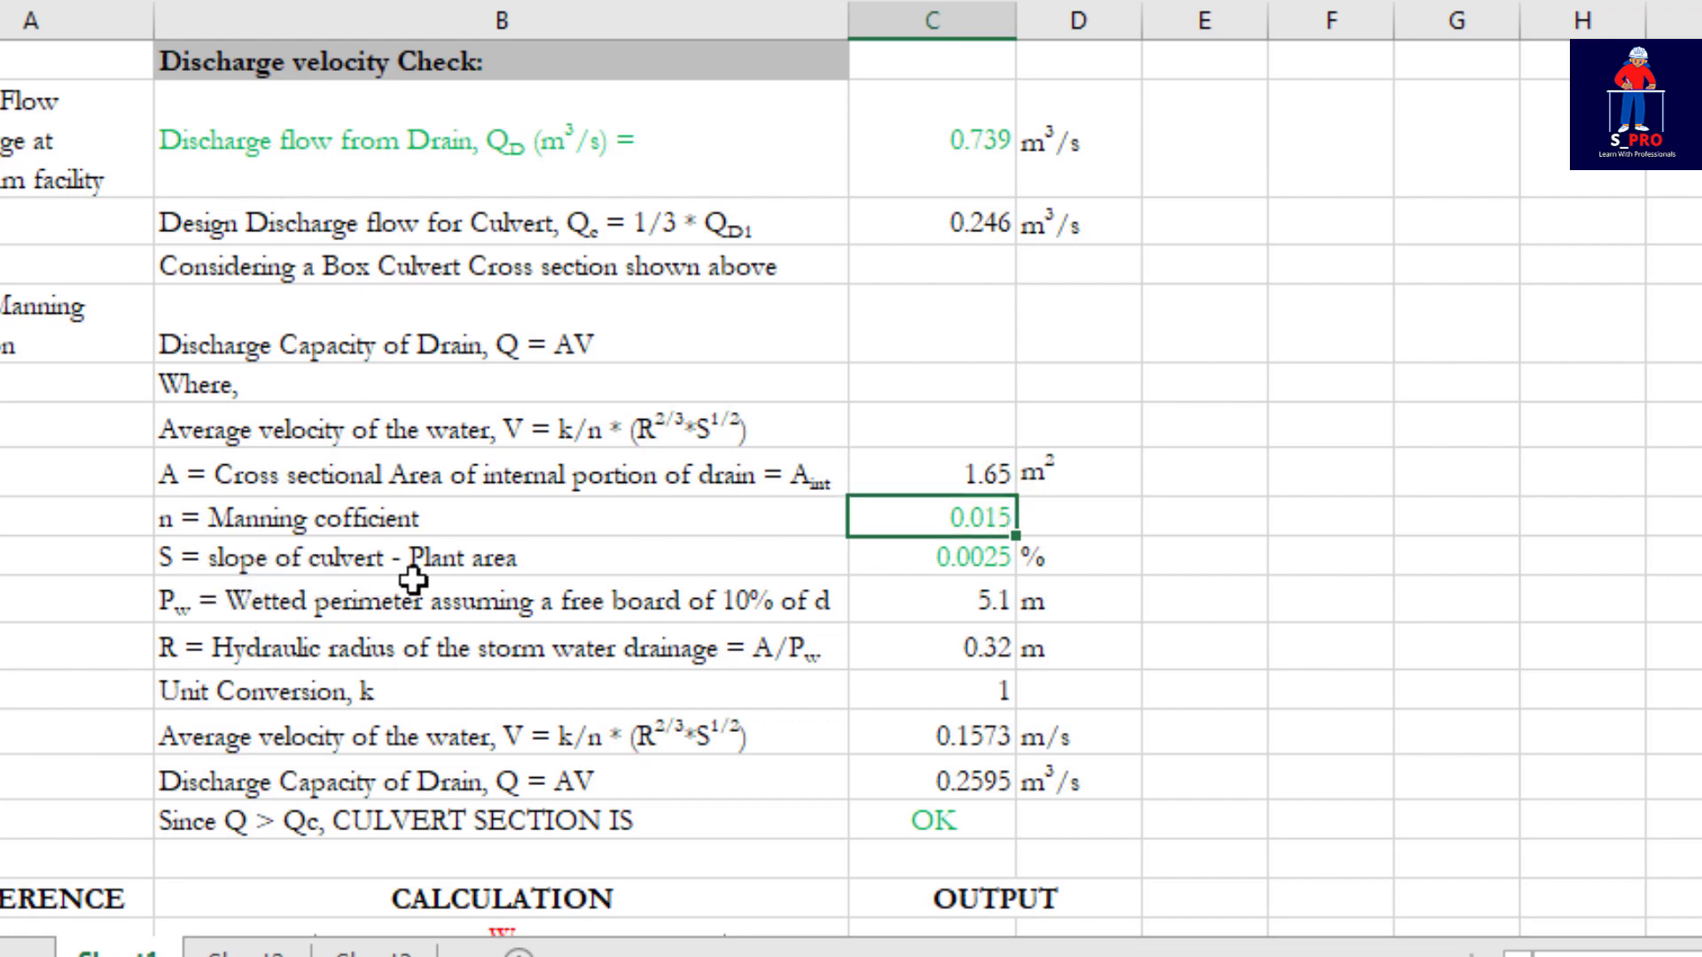
pyautogui.click(955, 558)
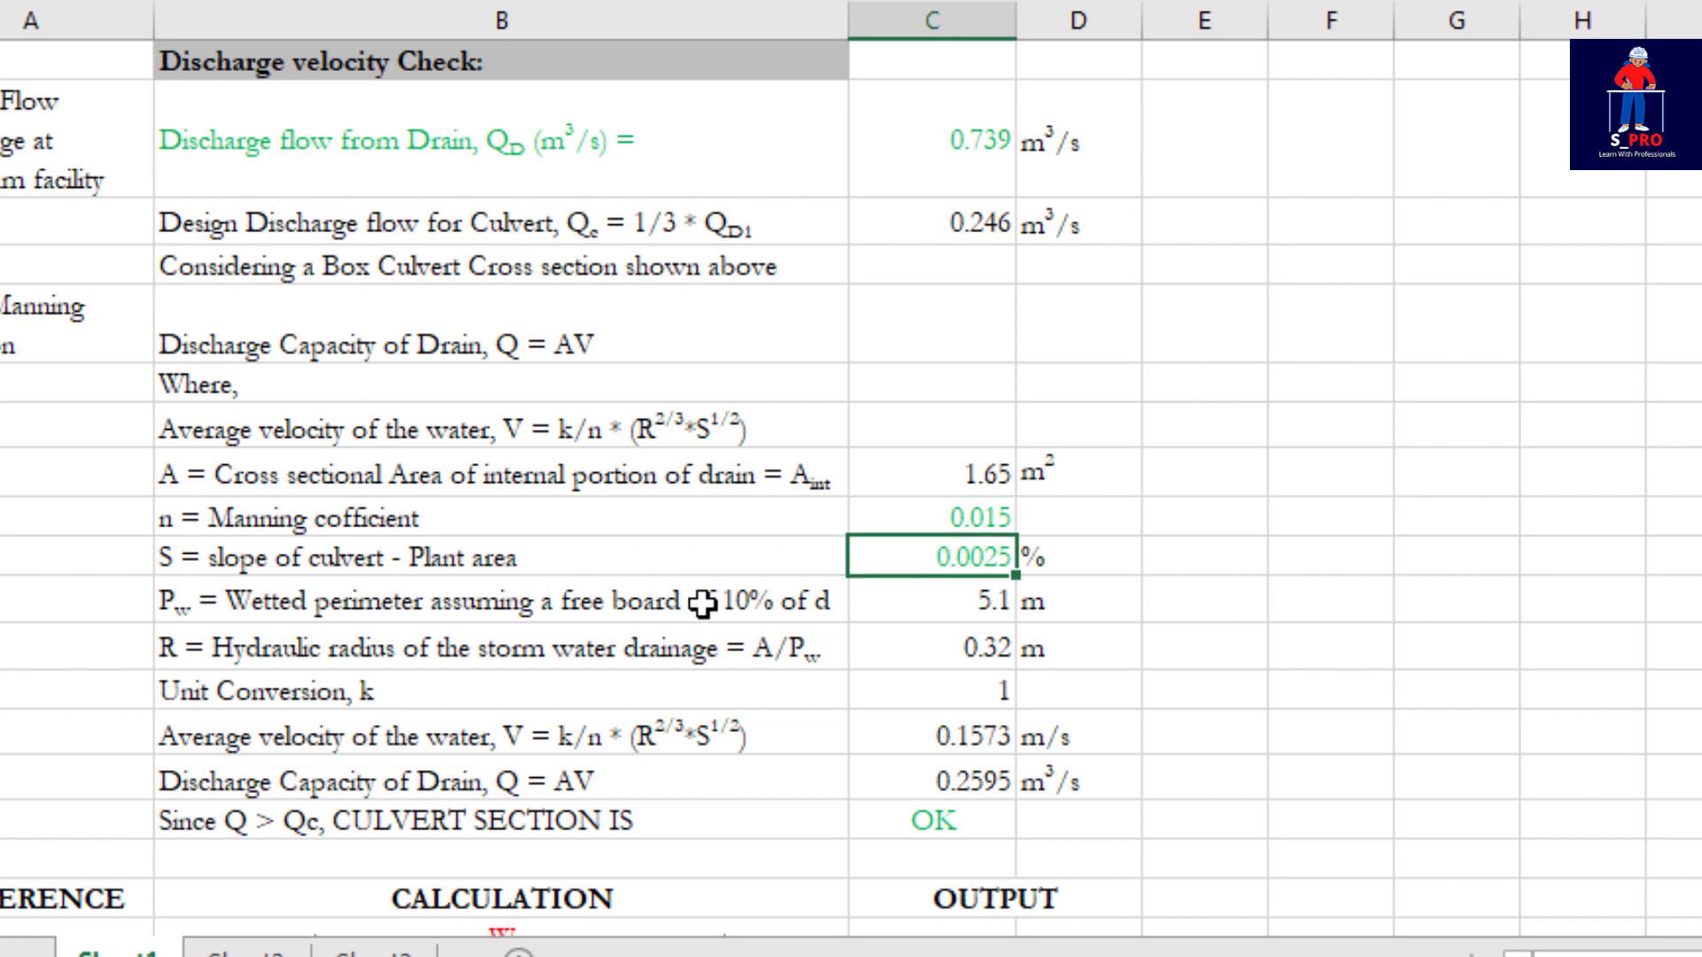
pyautogui.scroll(-1, 703, 604)
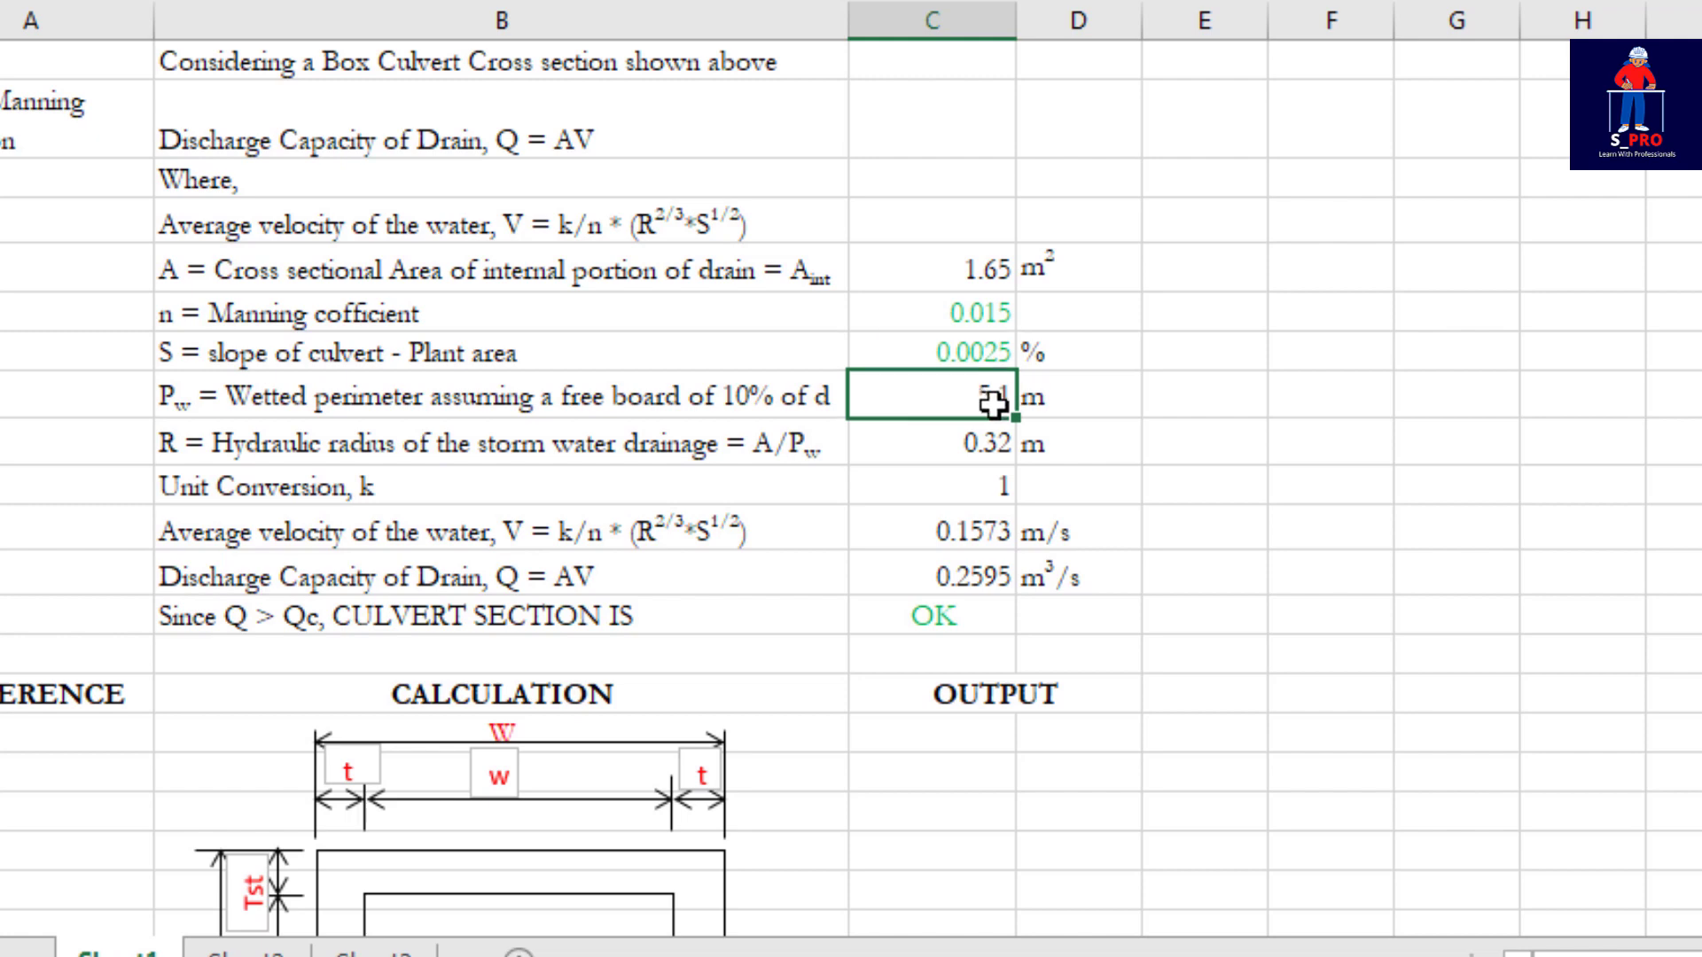
pyautogui.doubleClick(991, 401)
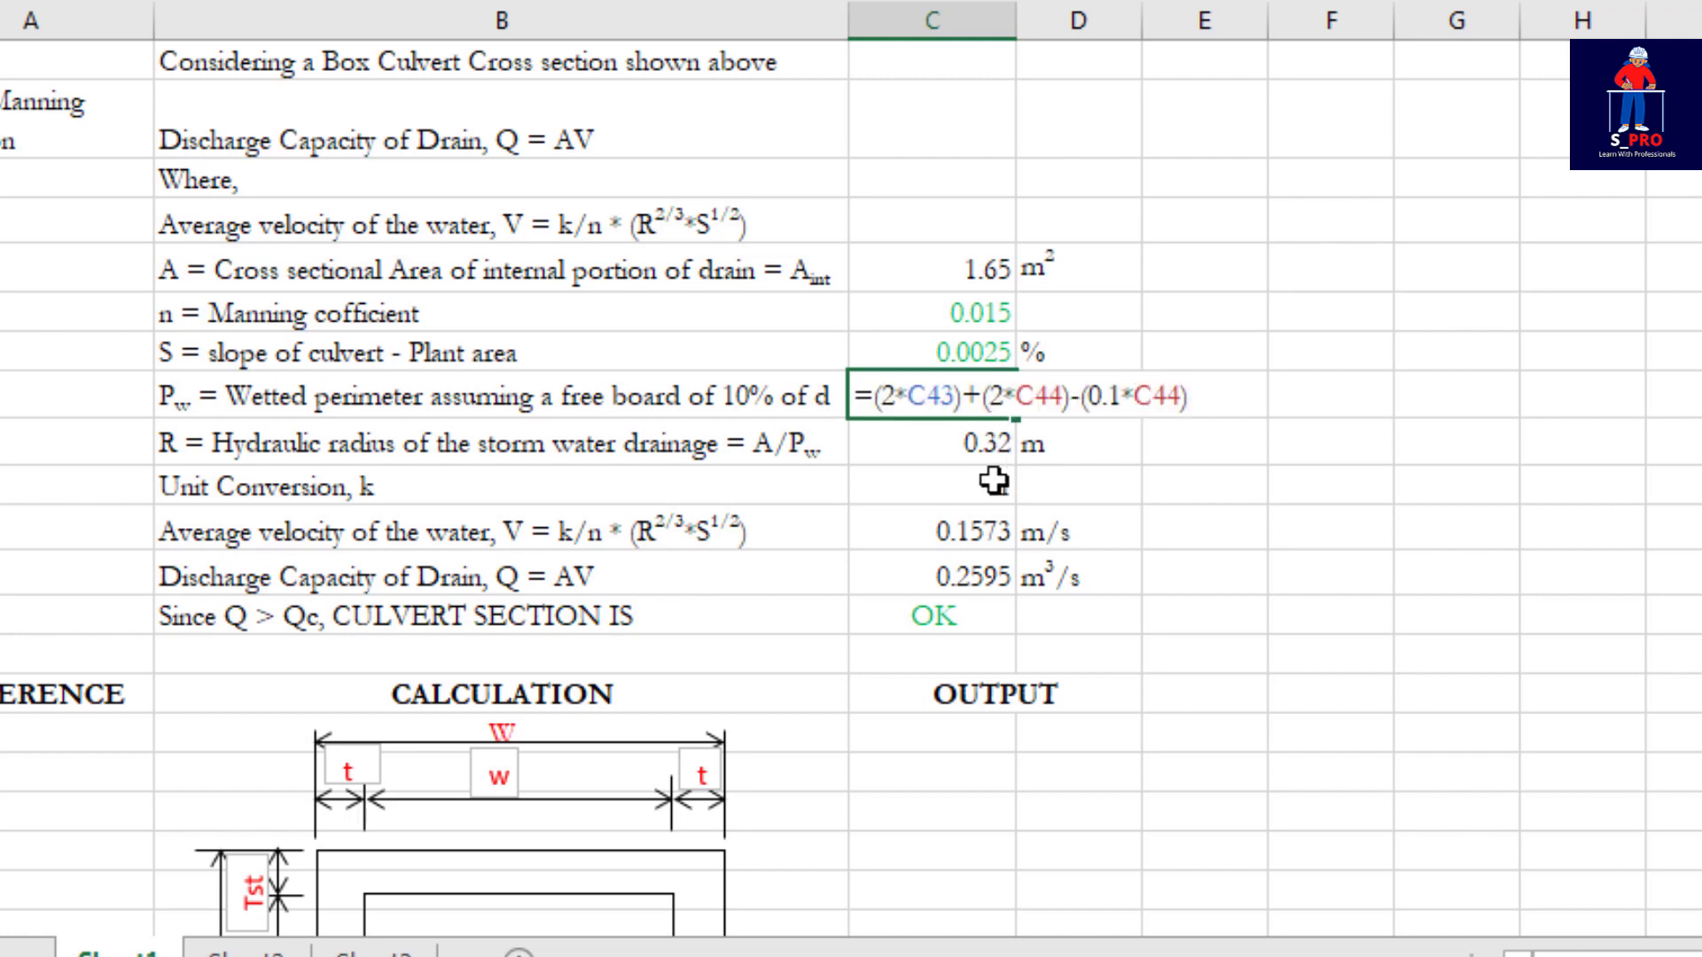
pyautogui.scroll(10, 988, 476)
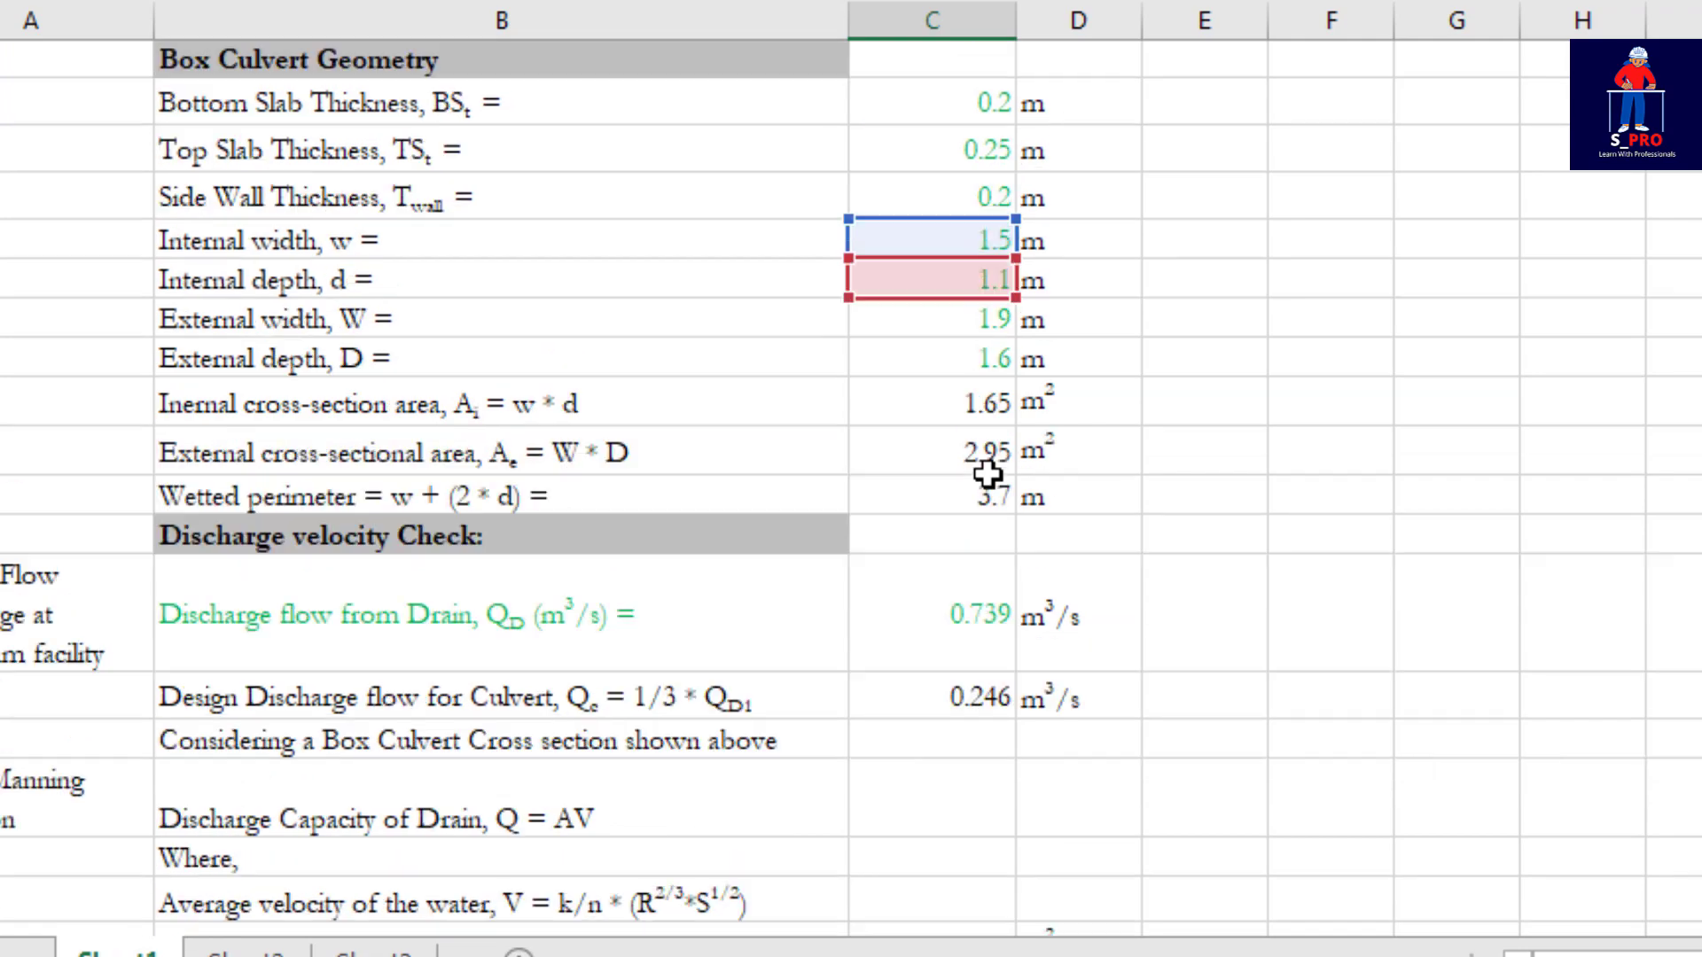
pyautogui.scroll(-6, 988, 444)
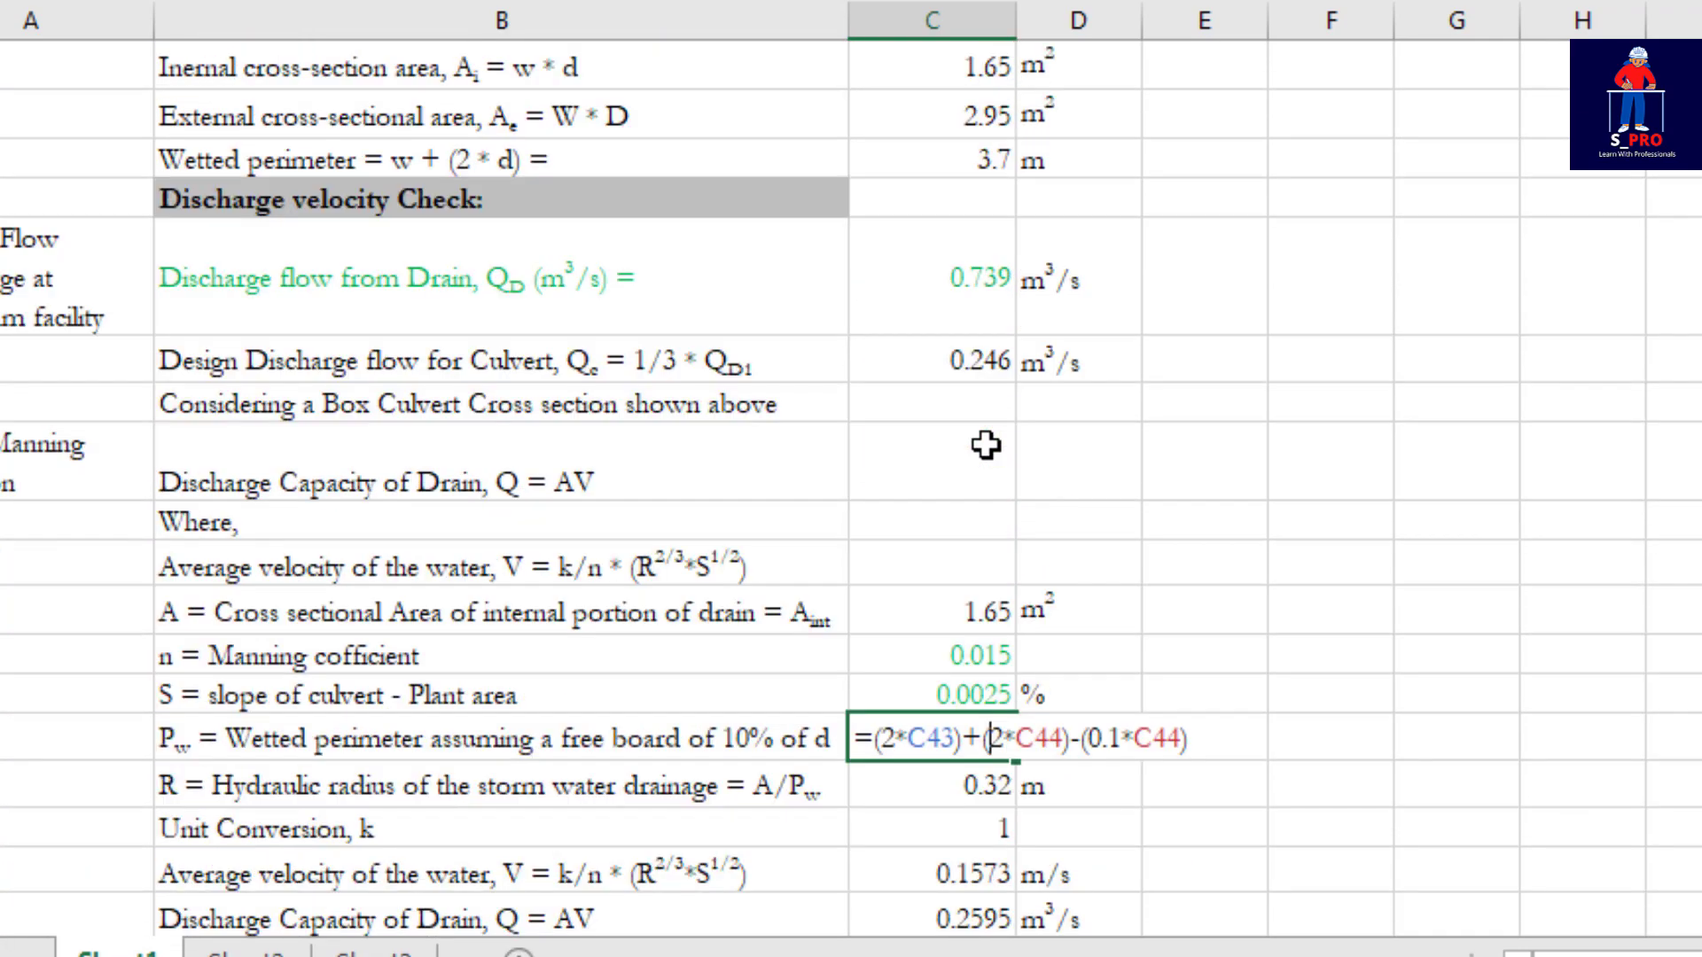
pyautogui.hotkey('ctrl', 'Return')
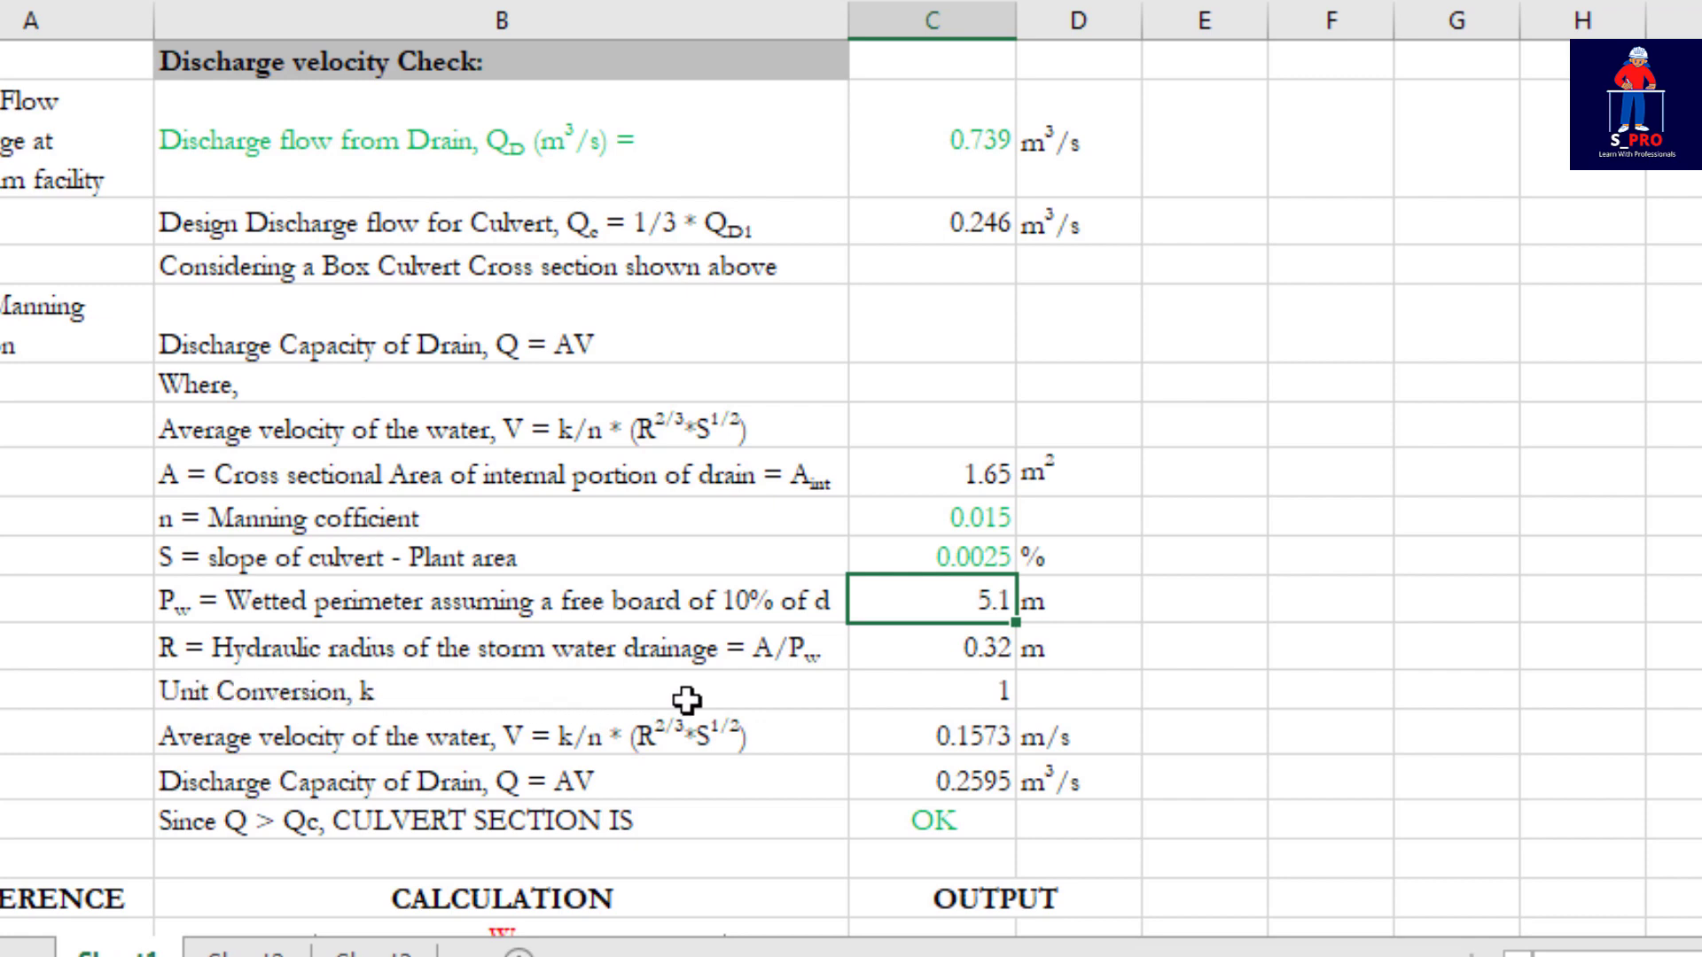
pyautogui.click(971, 656)
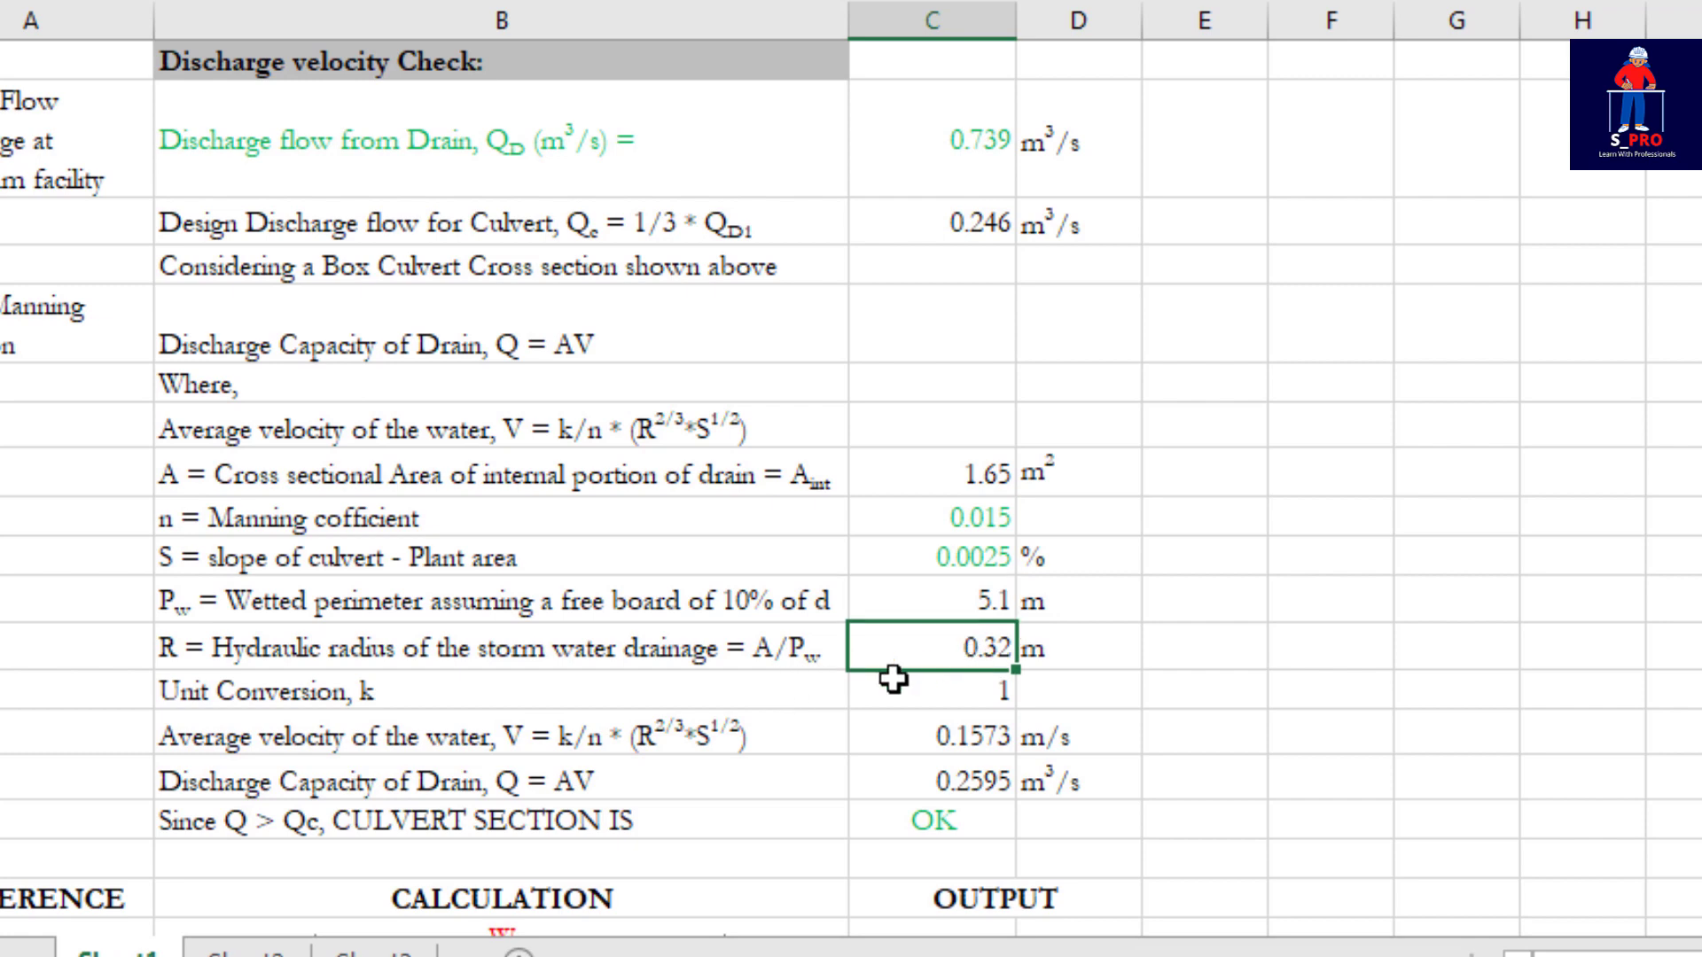
pyautogui.press('F2')
pyautogui.press('Left')
pyautogui.write('`')
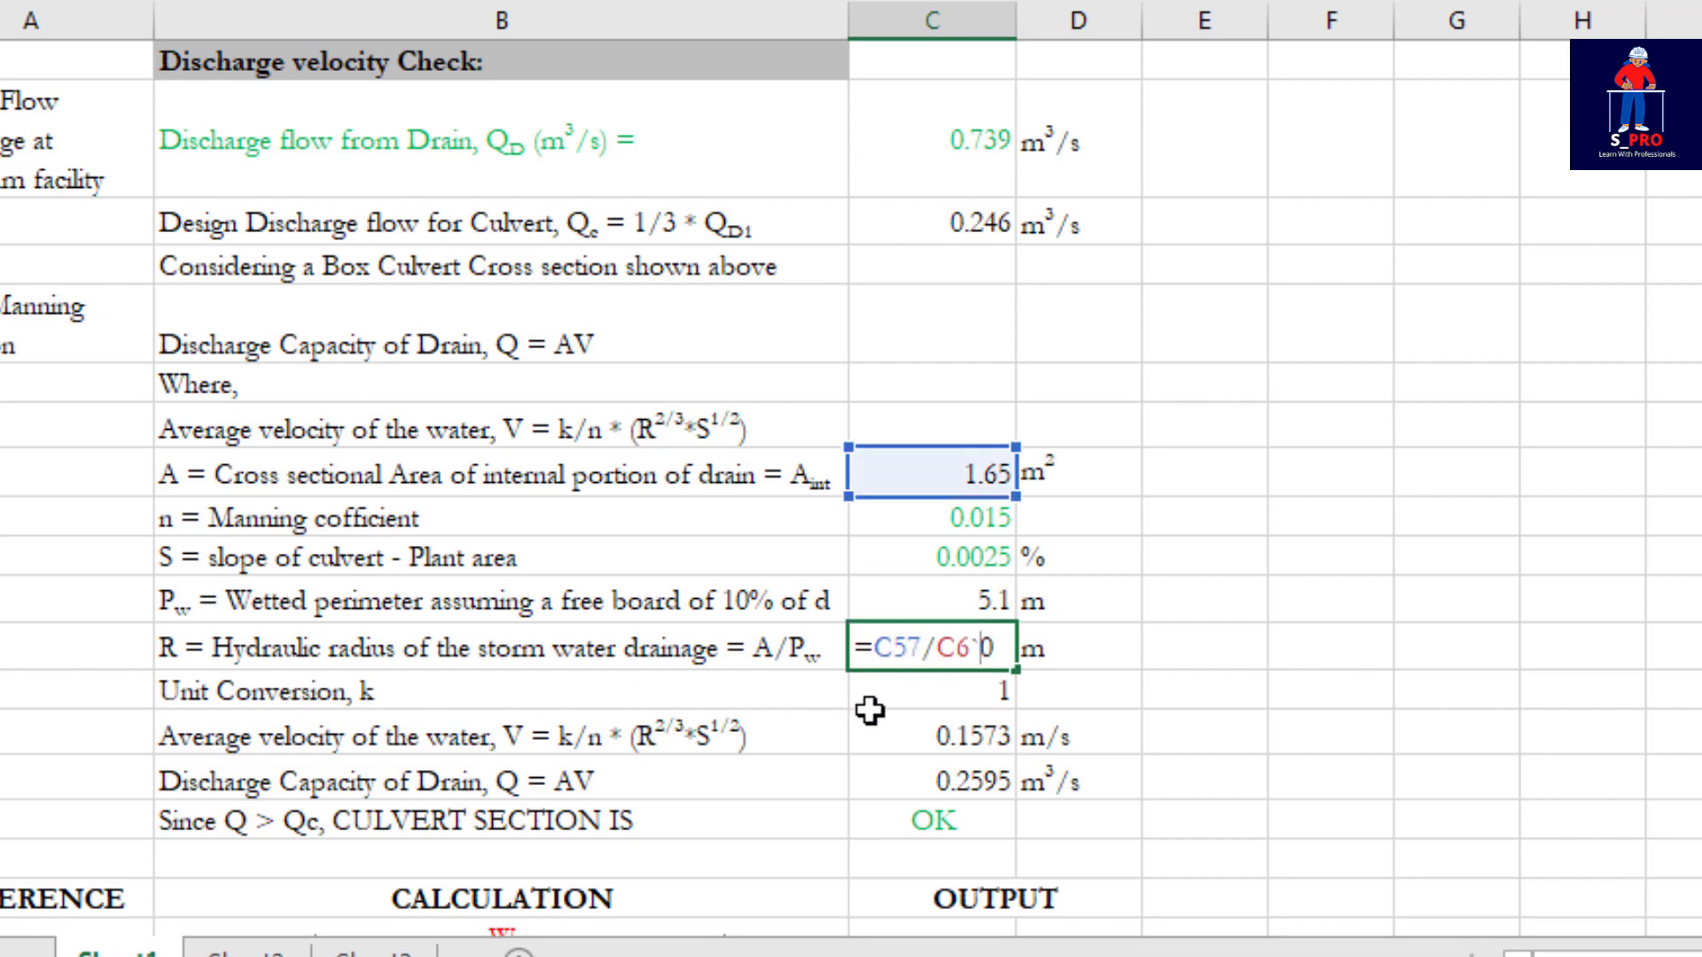
pyautogui.press('Escape')
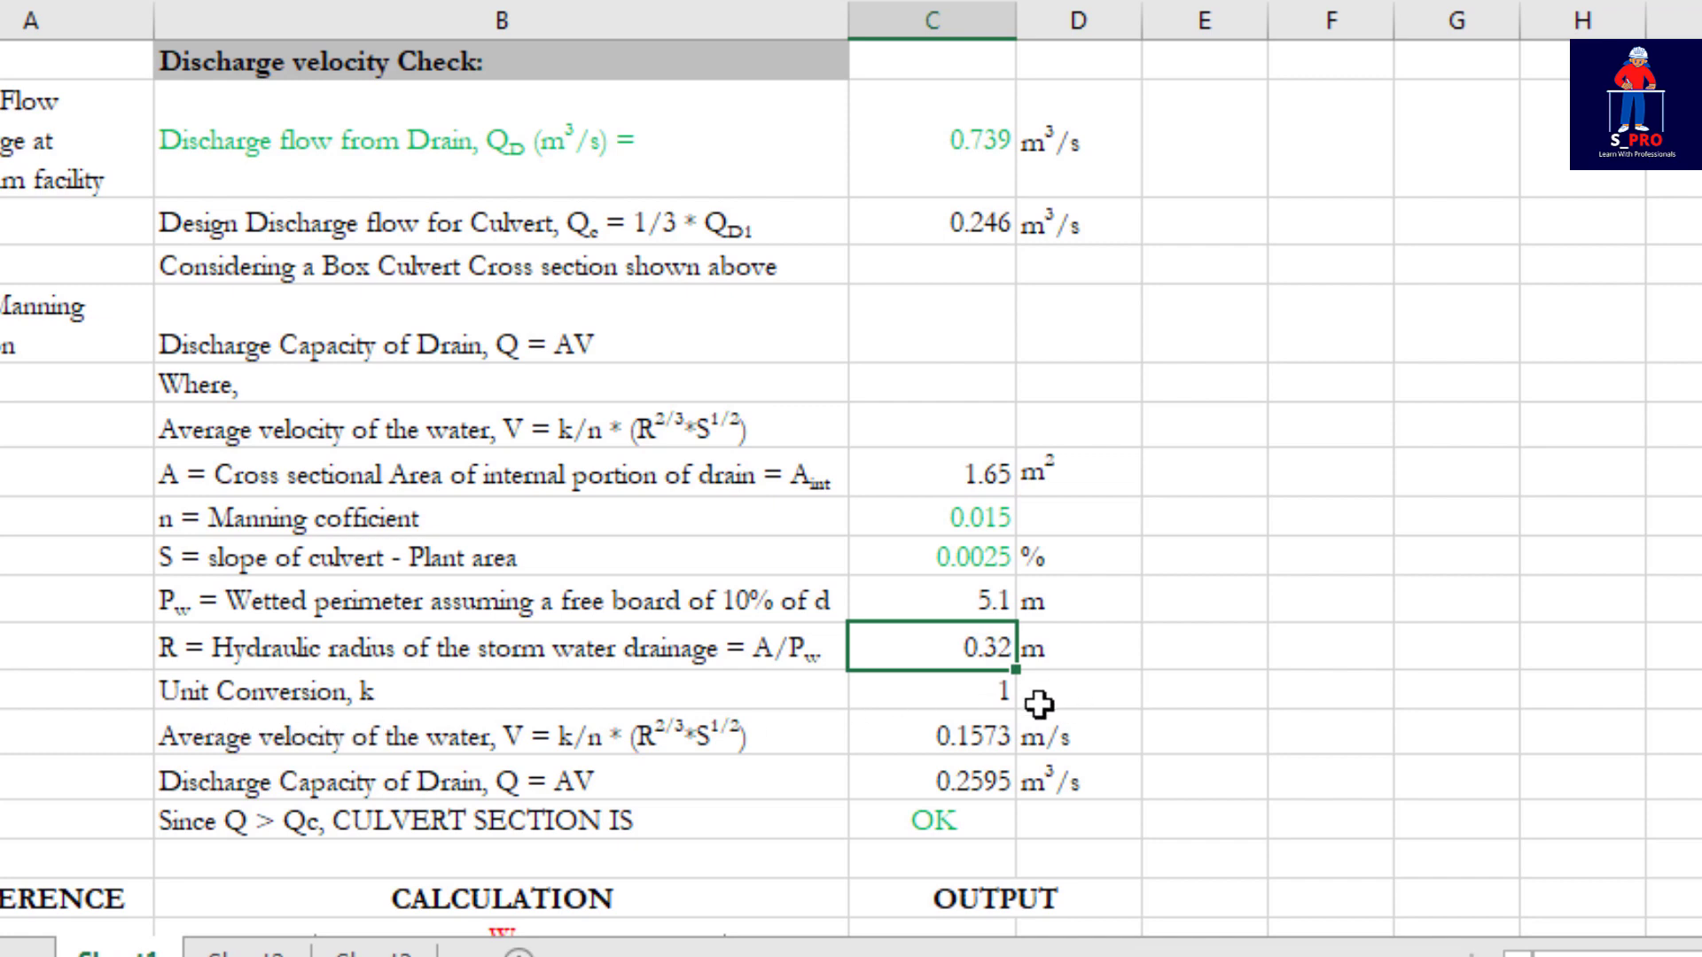
pyautogui.scroll(-1, 1034, 710)
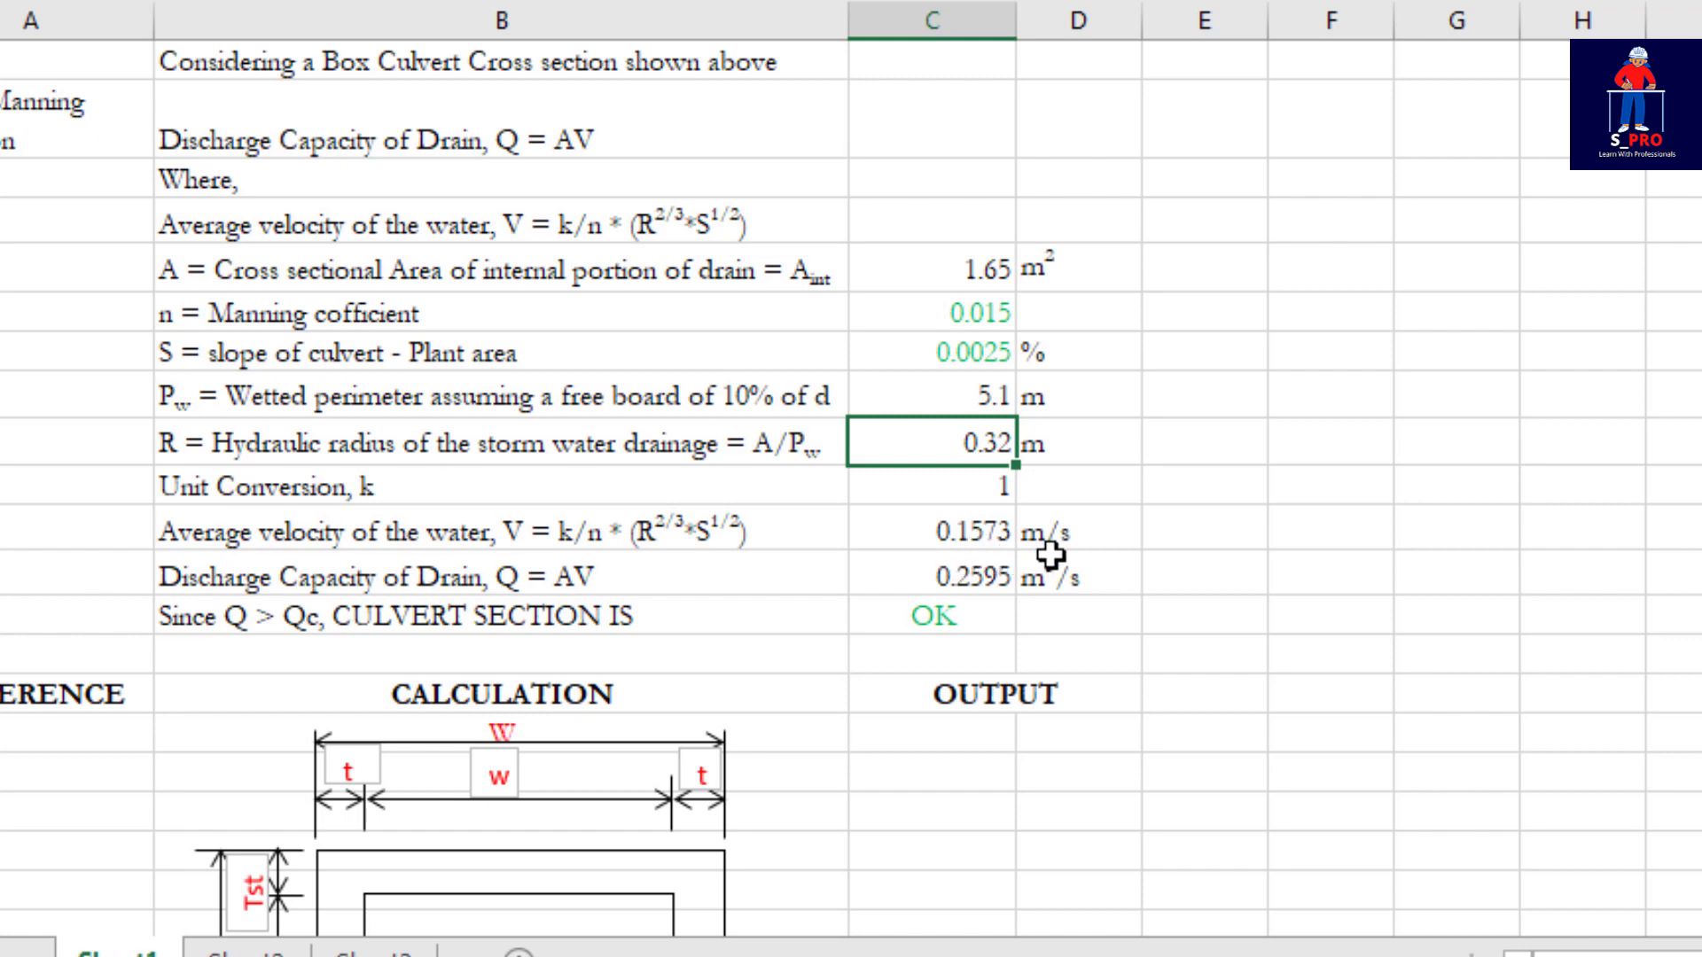
pyautogui.doubleClick(982, 533)
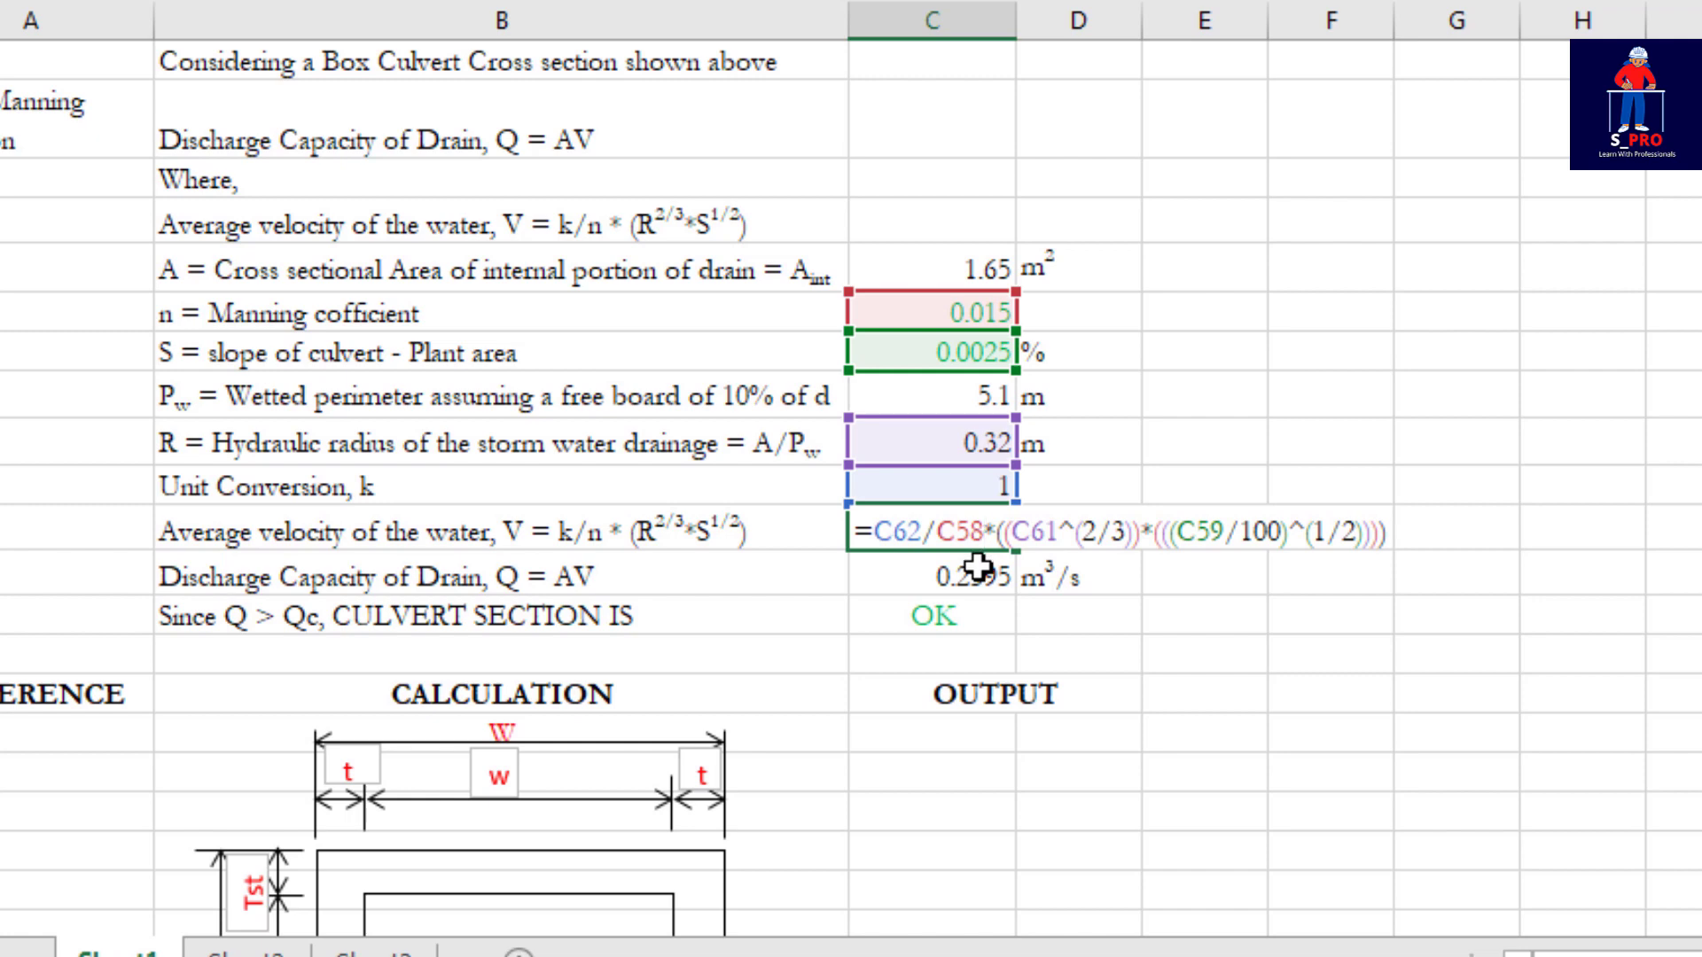
pyautogui.press('Escape')
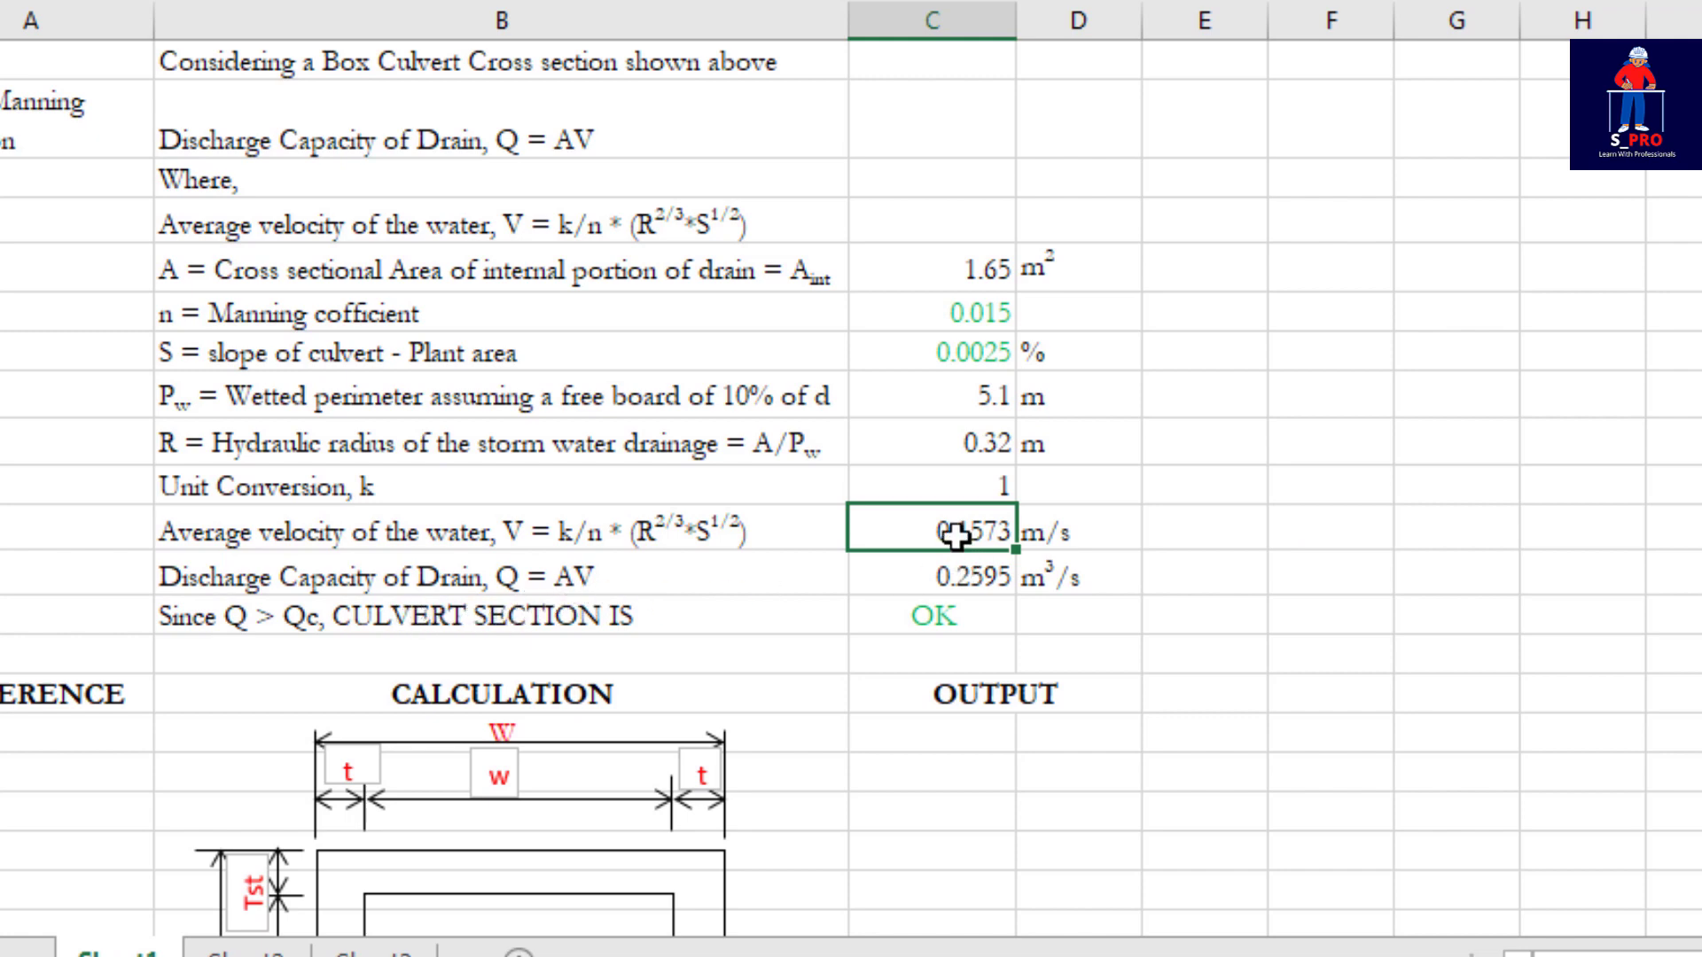
pyautogui.doubleClick(965, 578)
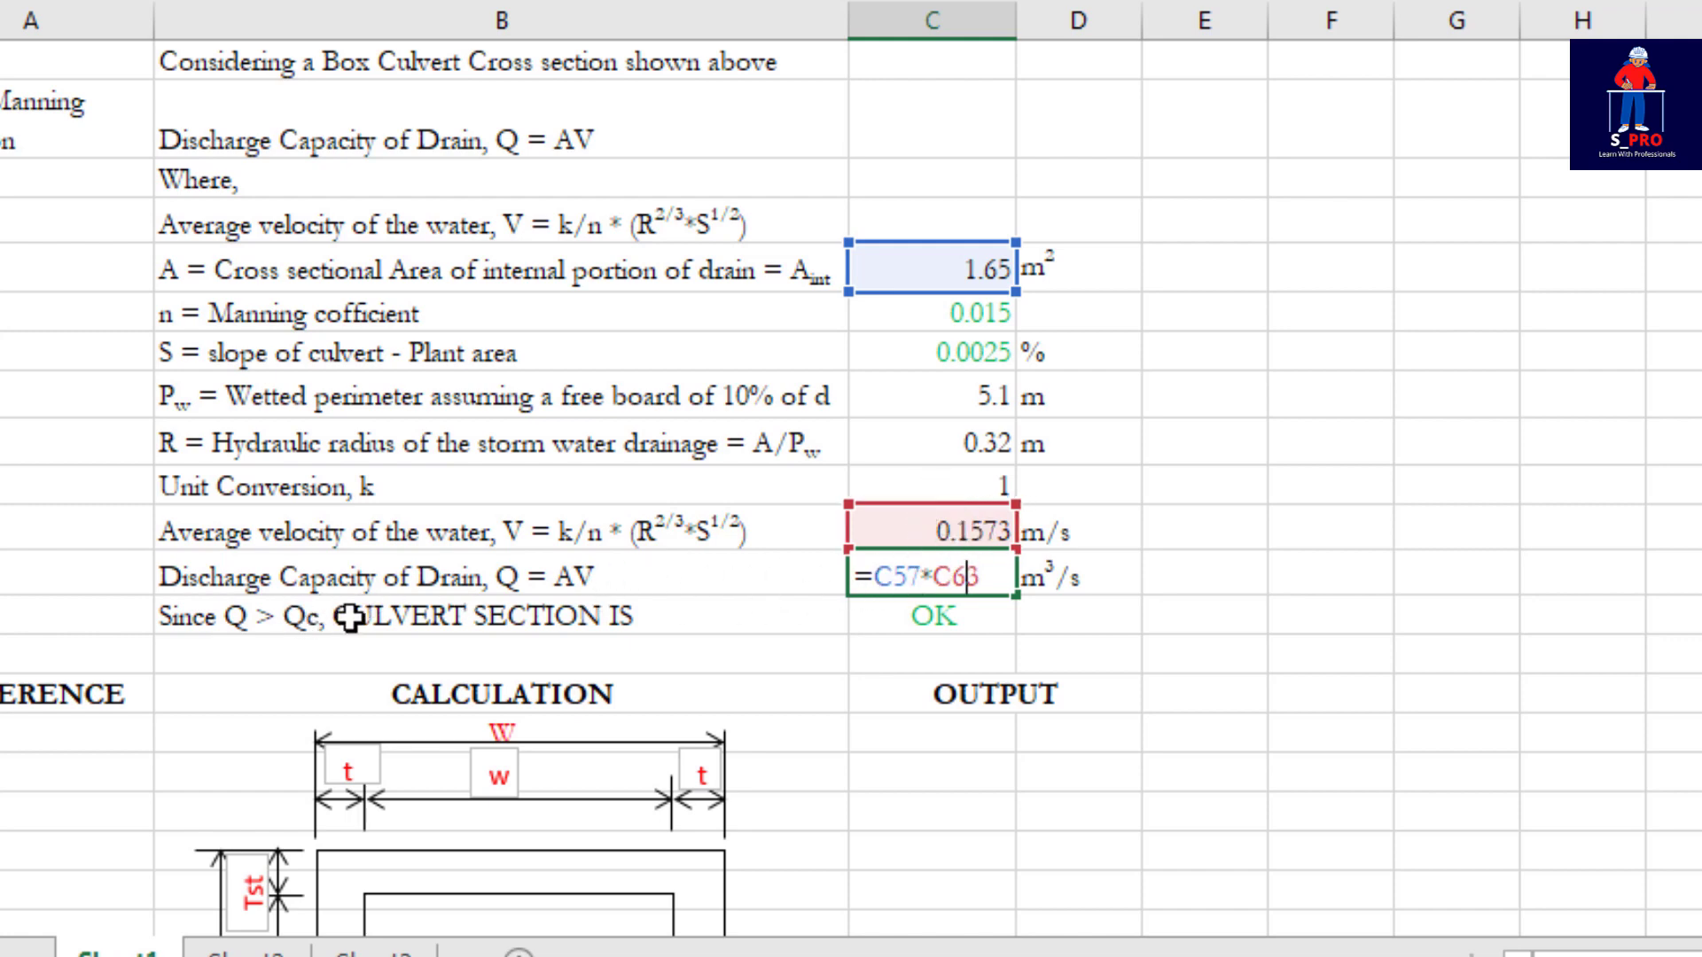
pyautogui.hotkey('ctrl', 'Return')
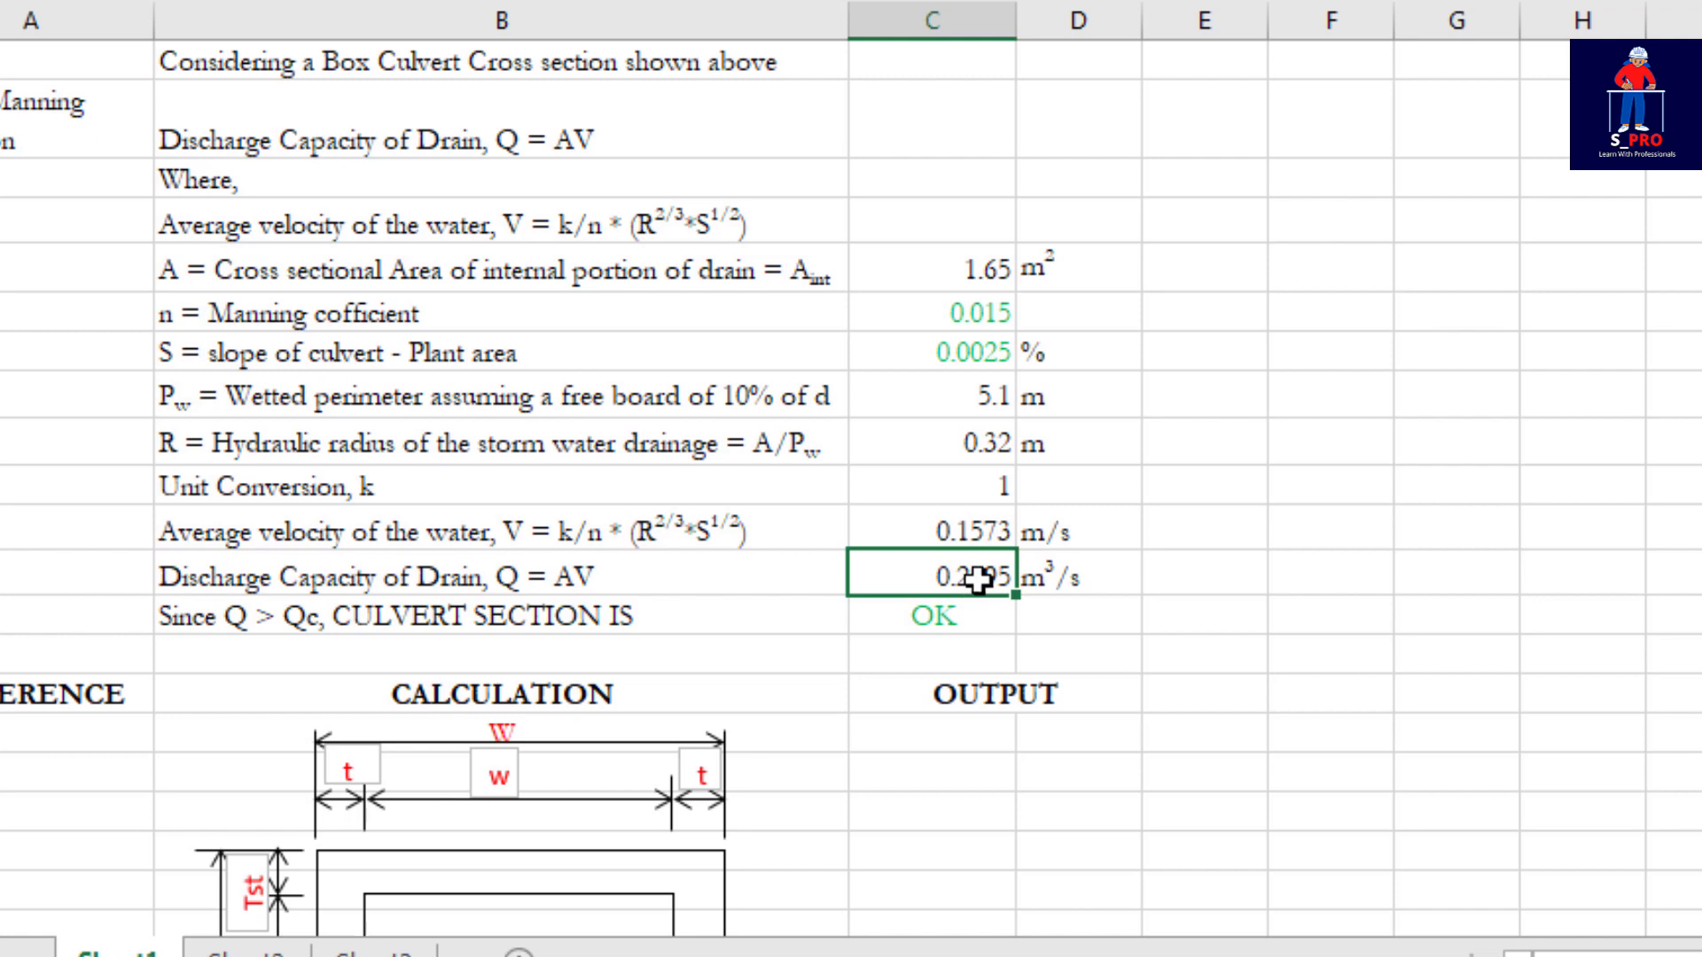
pyautogui.scroll(3, 975, 582)
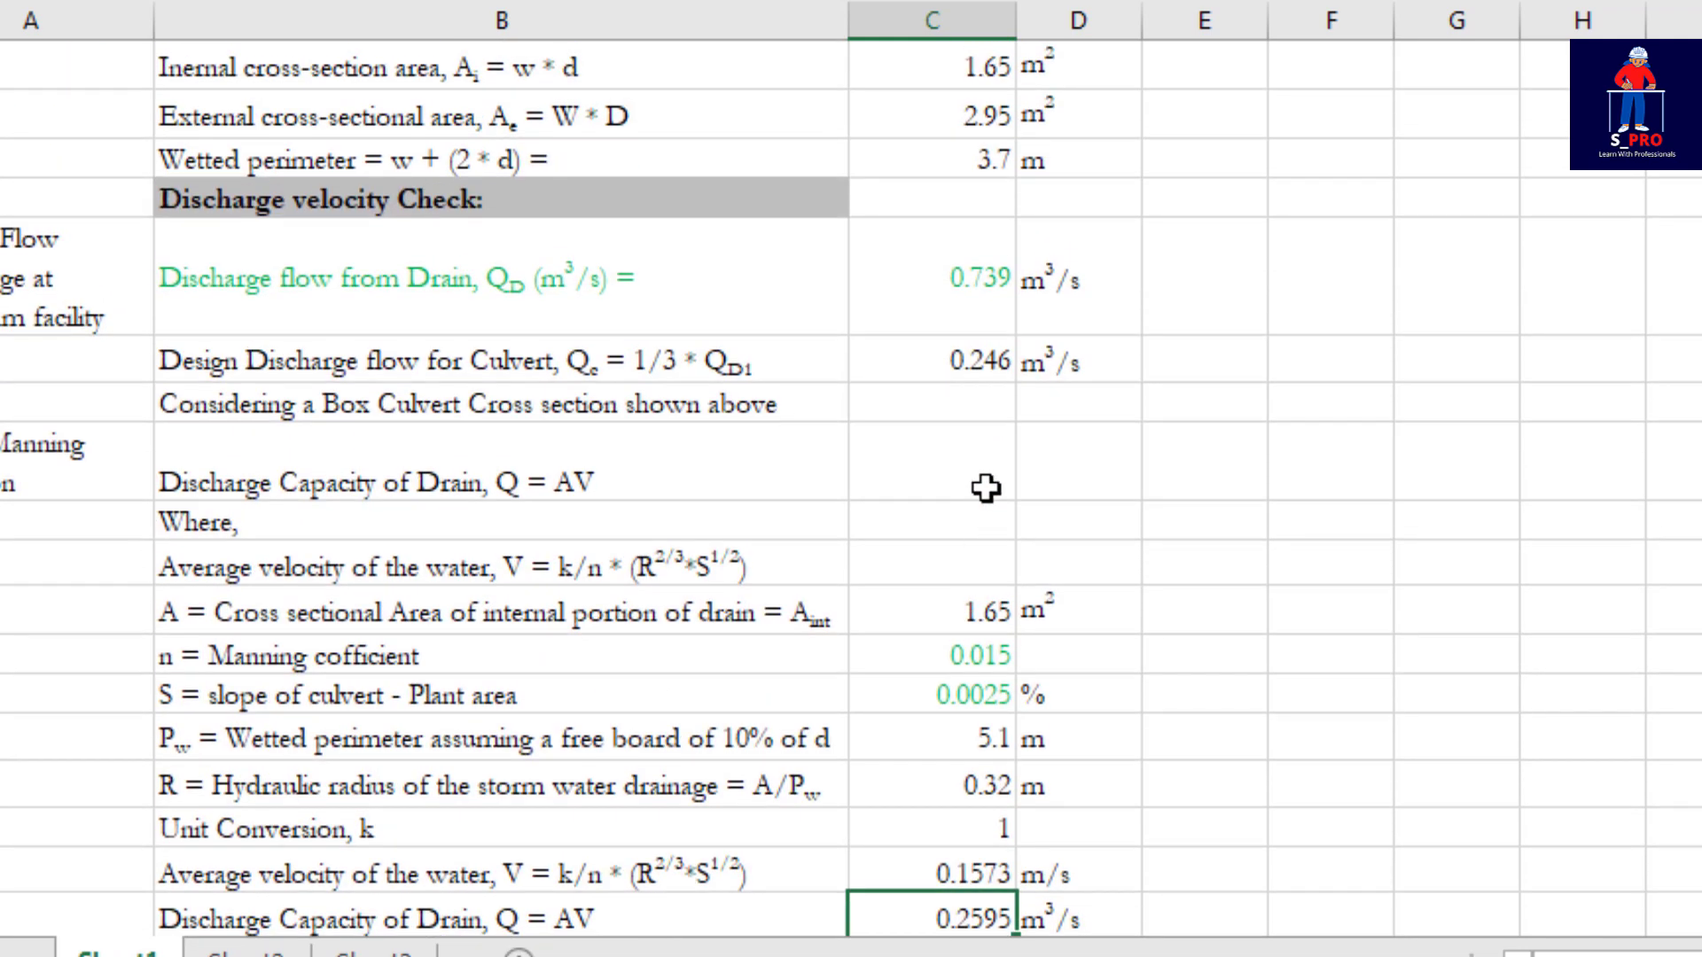
pyautogui.click(981, 358)
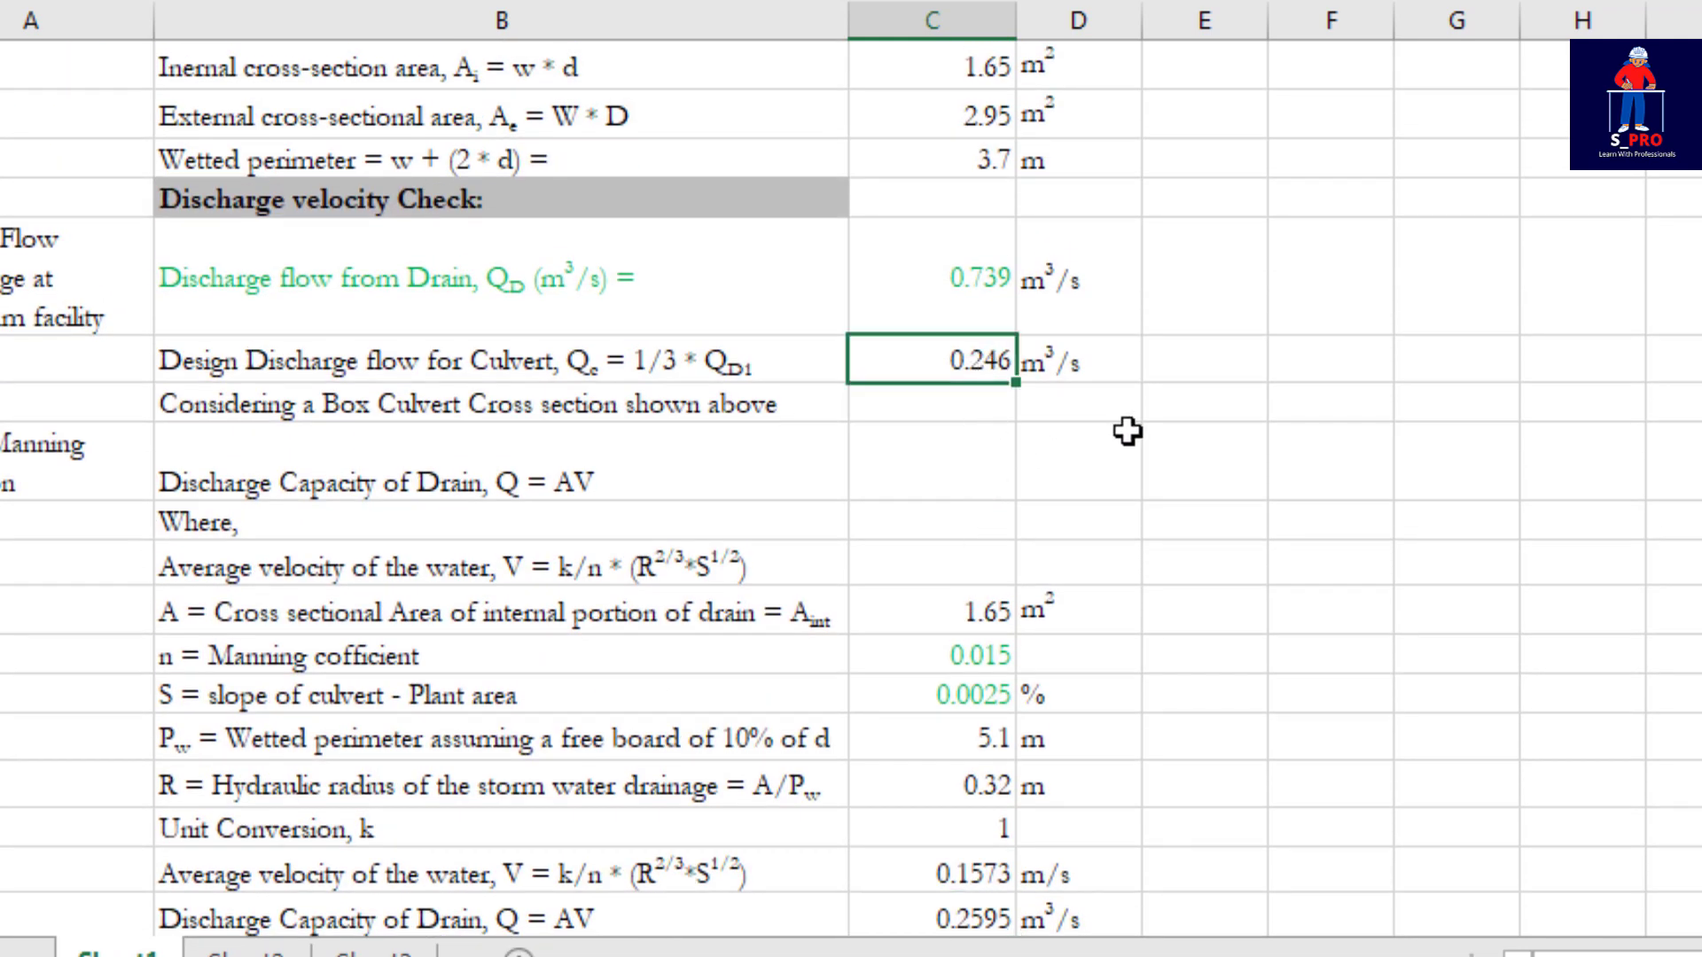
pyautogui.scroll(-1, 981, 608)
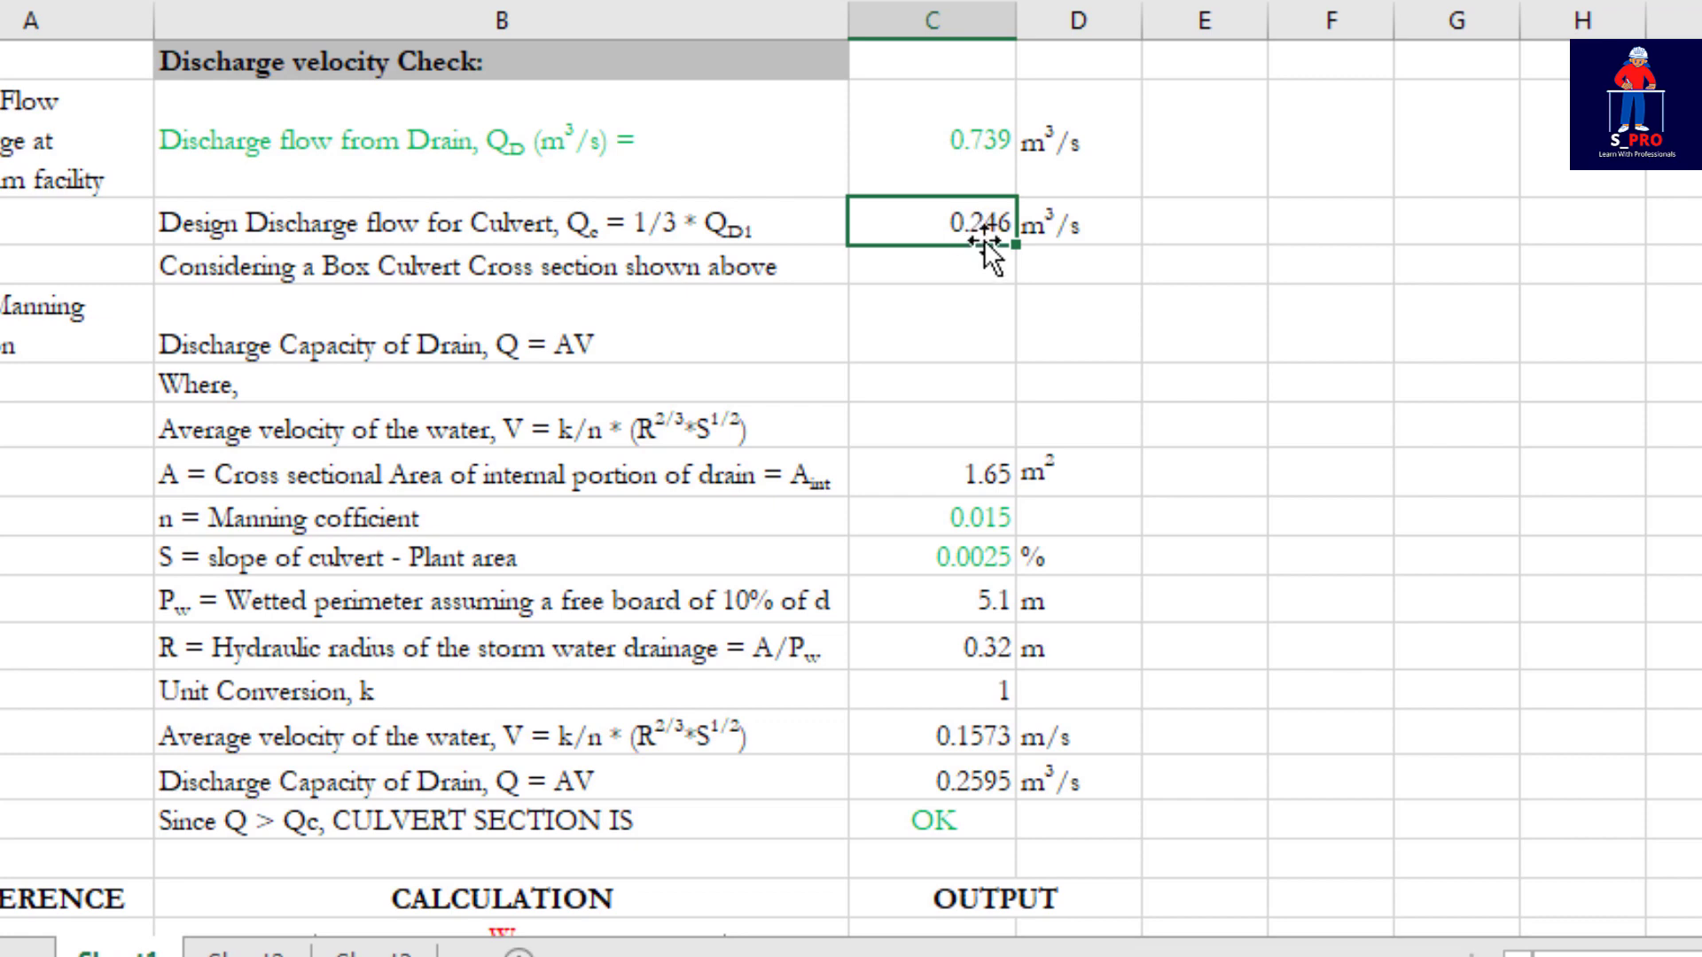
pyautogui.scroll(-1, 993, 237)
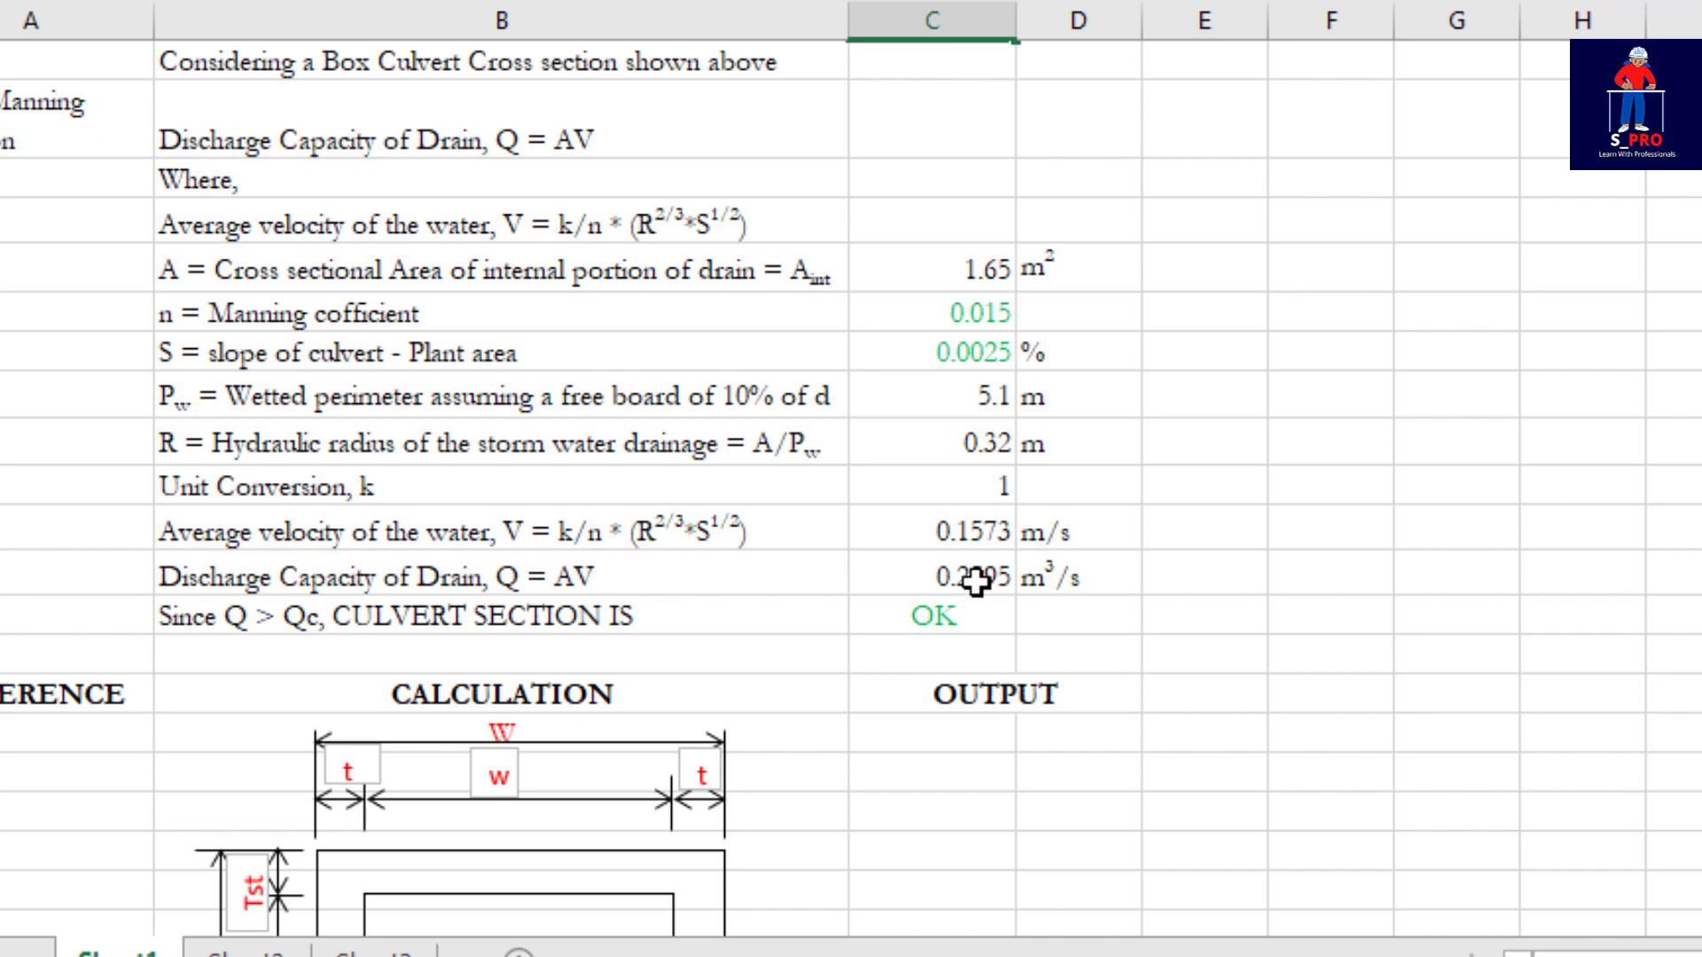
pyautogui.scroll(5, 975, 580)
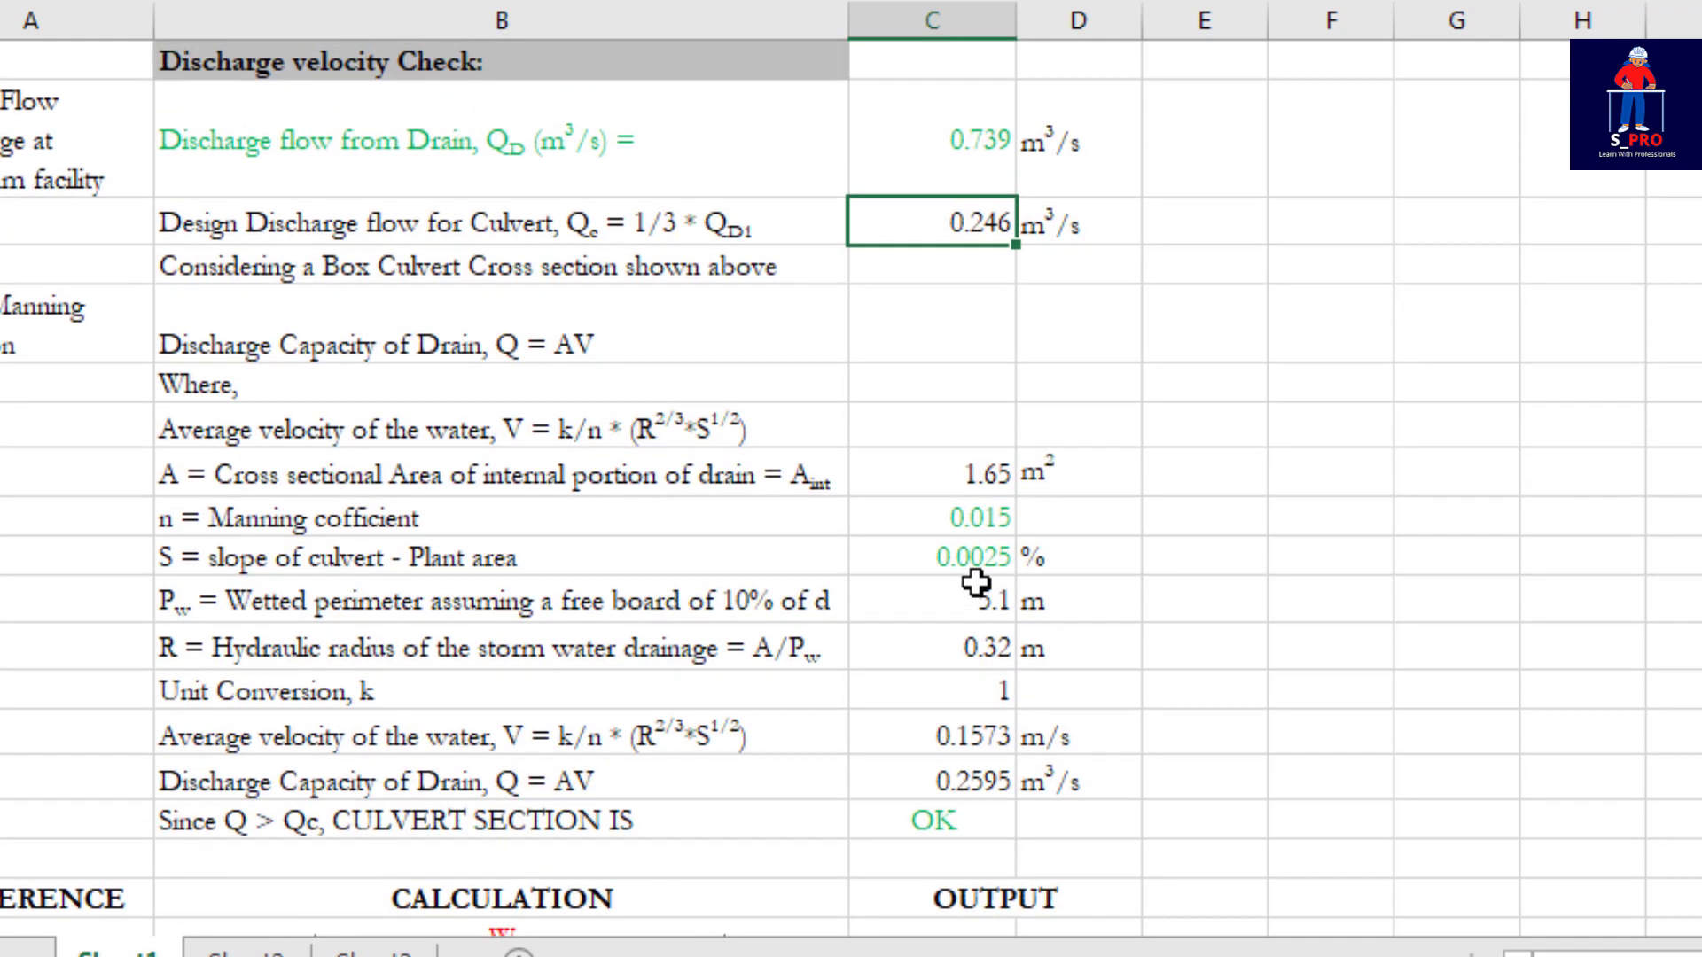
pyautogui.scroll(-5, 975, 581)
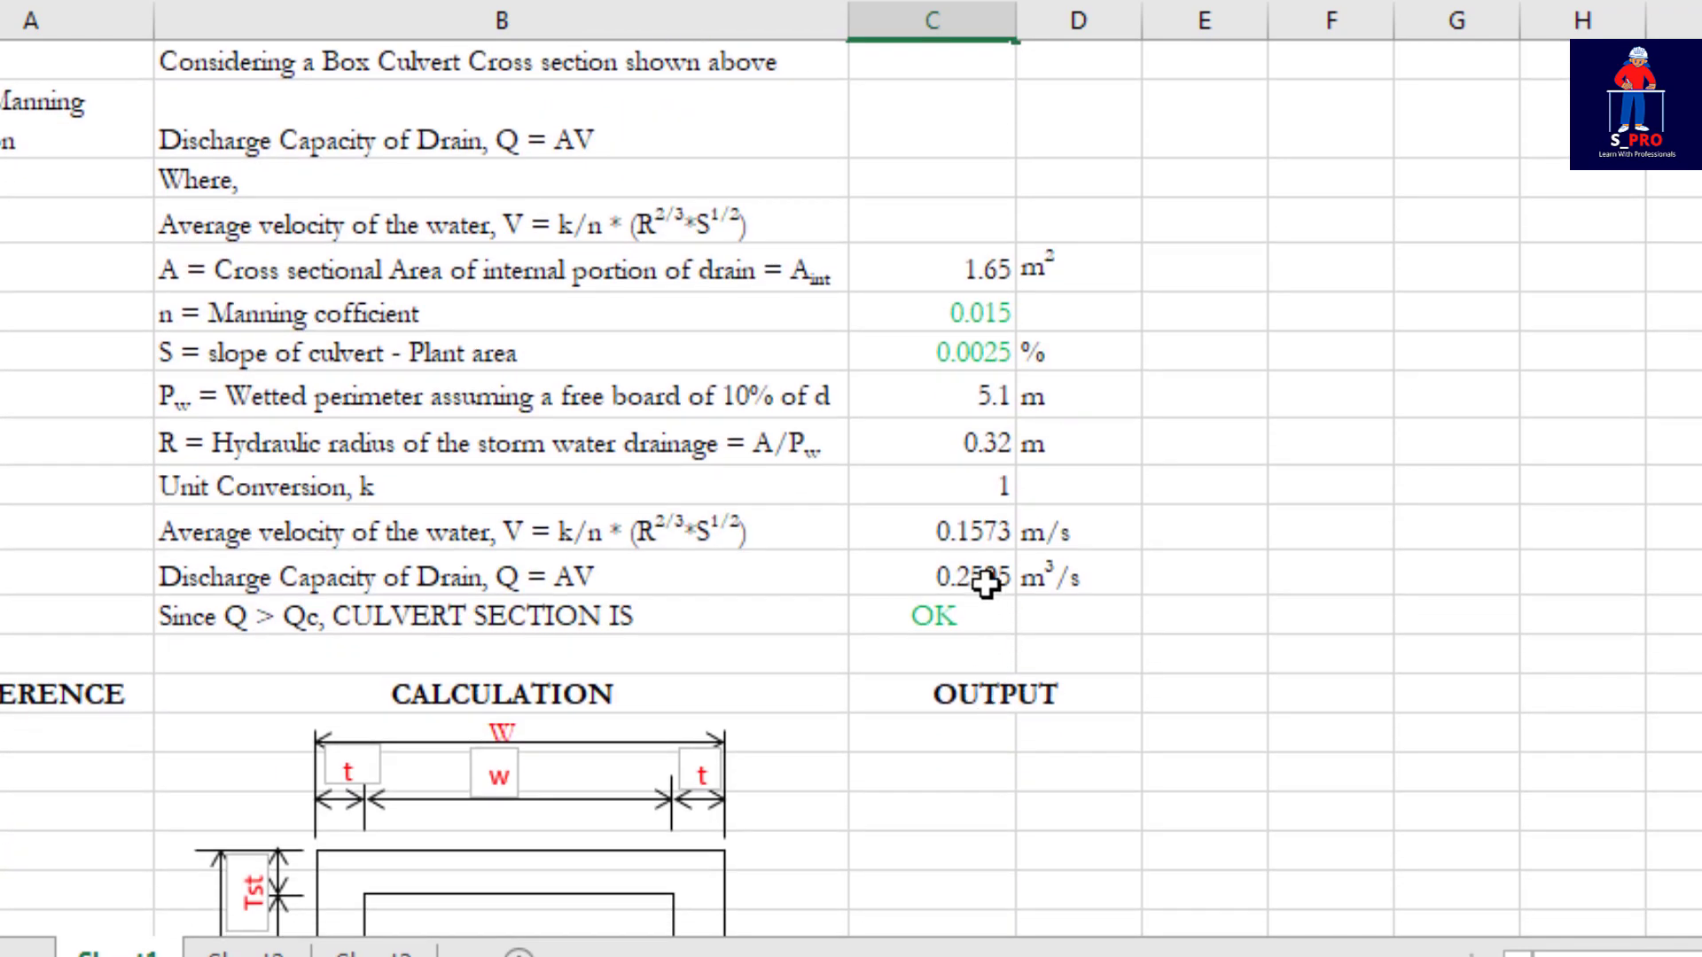
pyautogui.scroll(3, 986, 583)
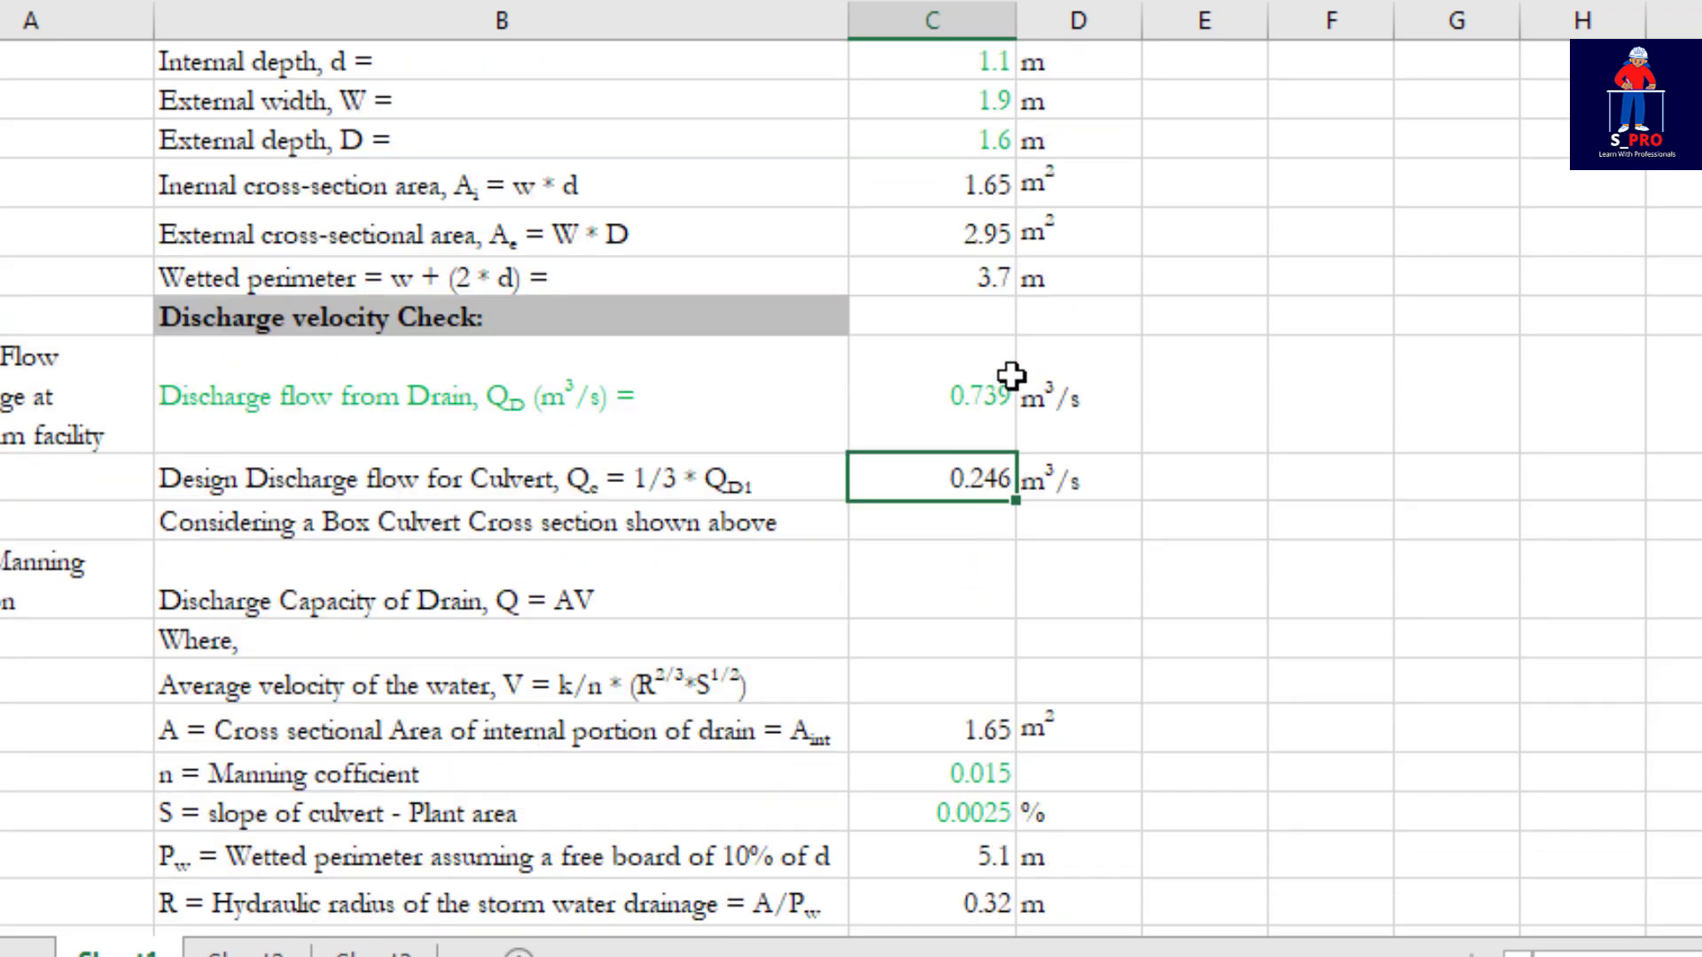
pyautogui.scroll(3, 980, 482)
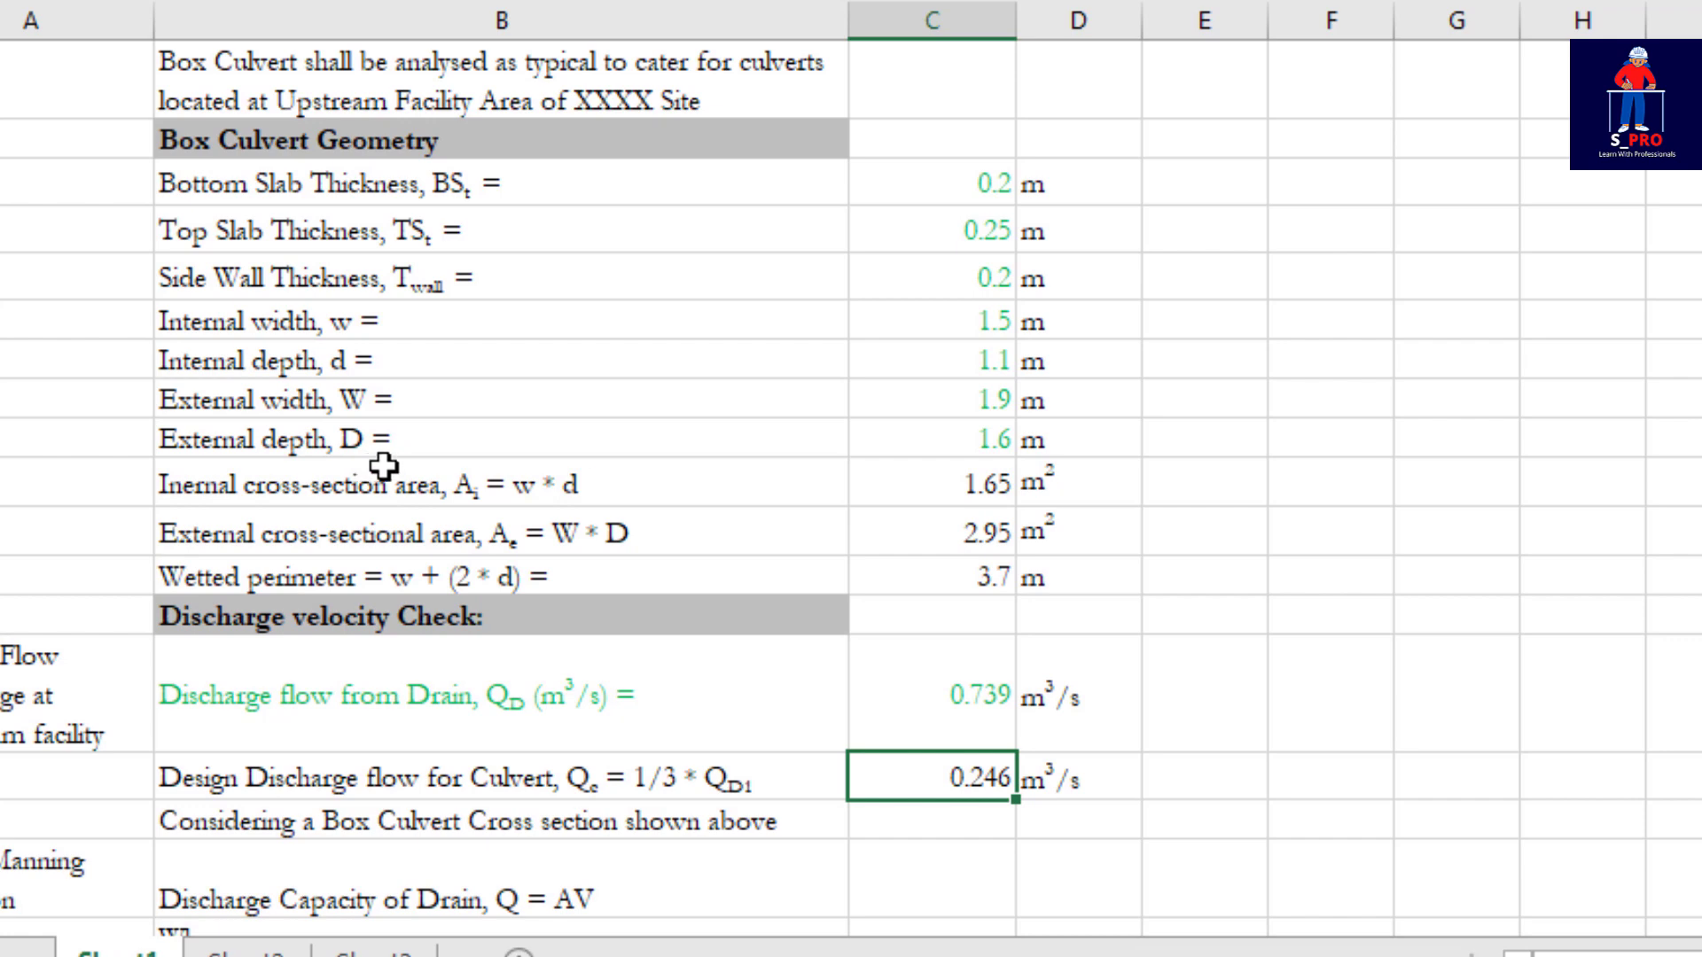
pyautogui.scroll(-3, 984, 443)
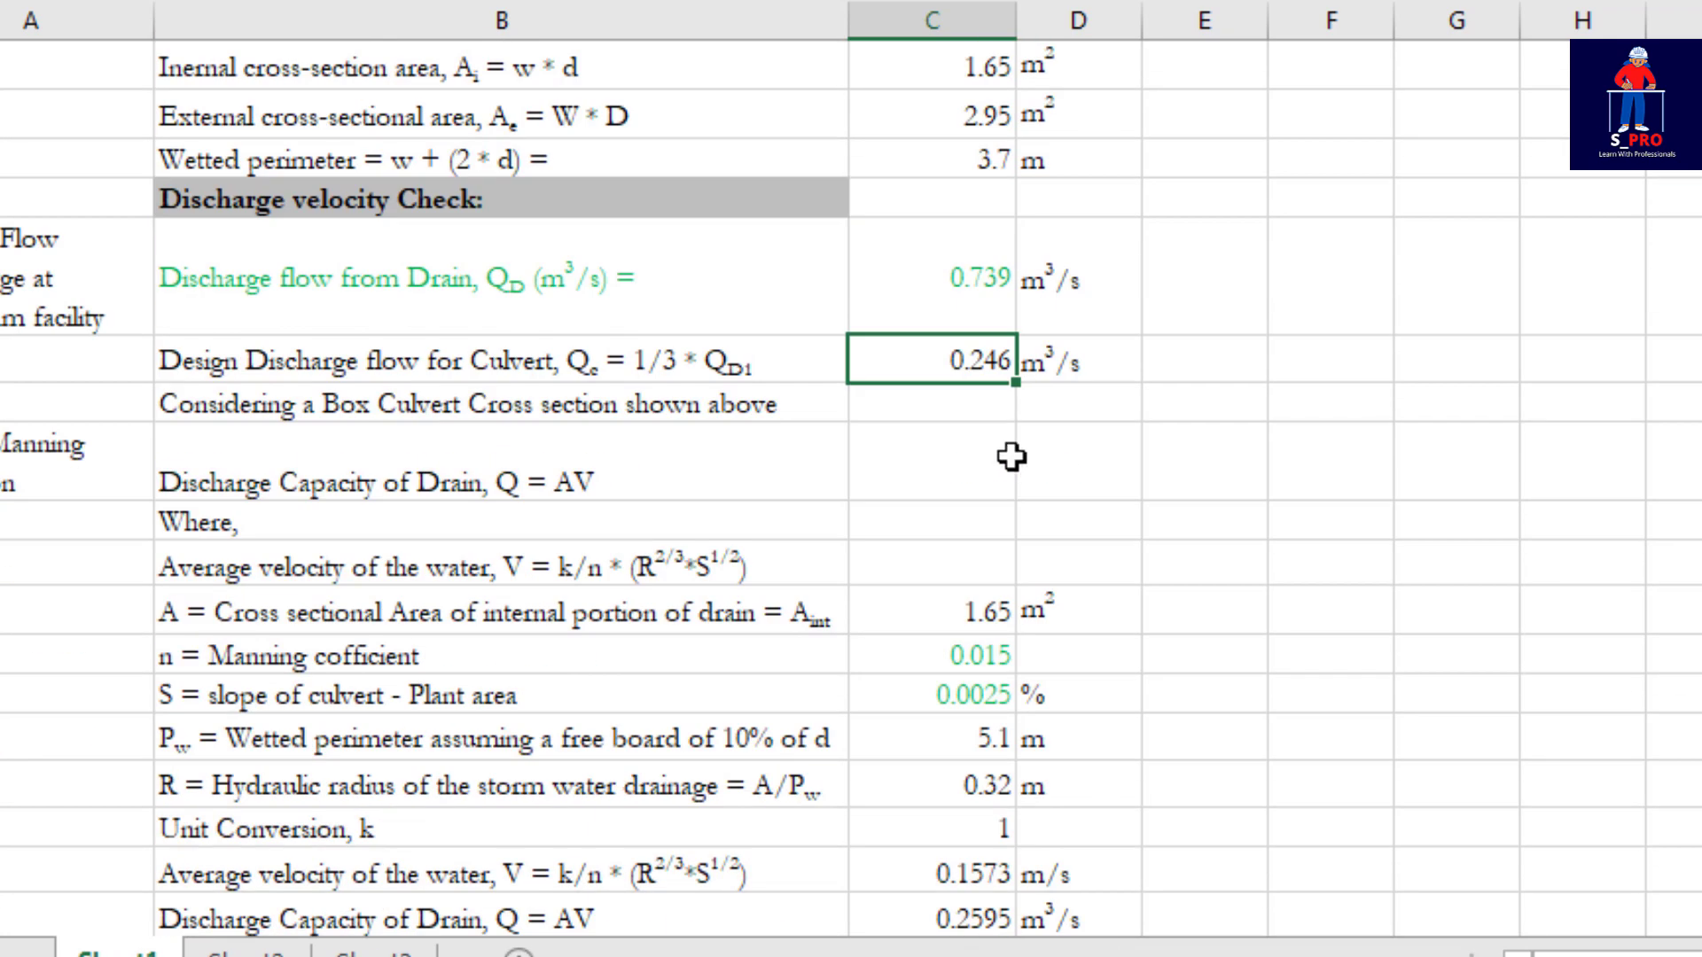
pyautogui.scroll(-2, 1089, 280)
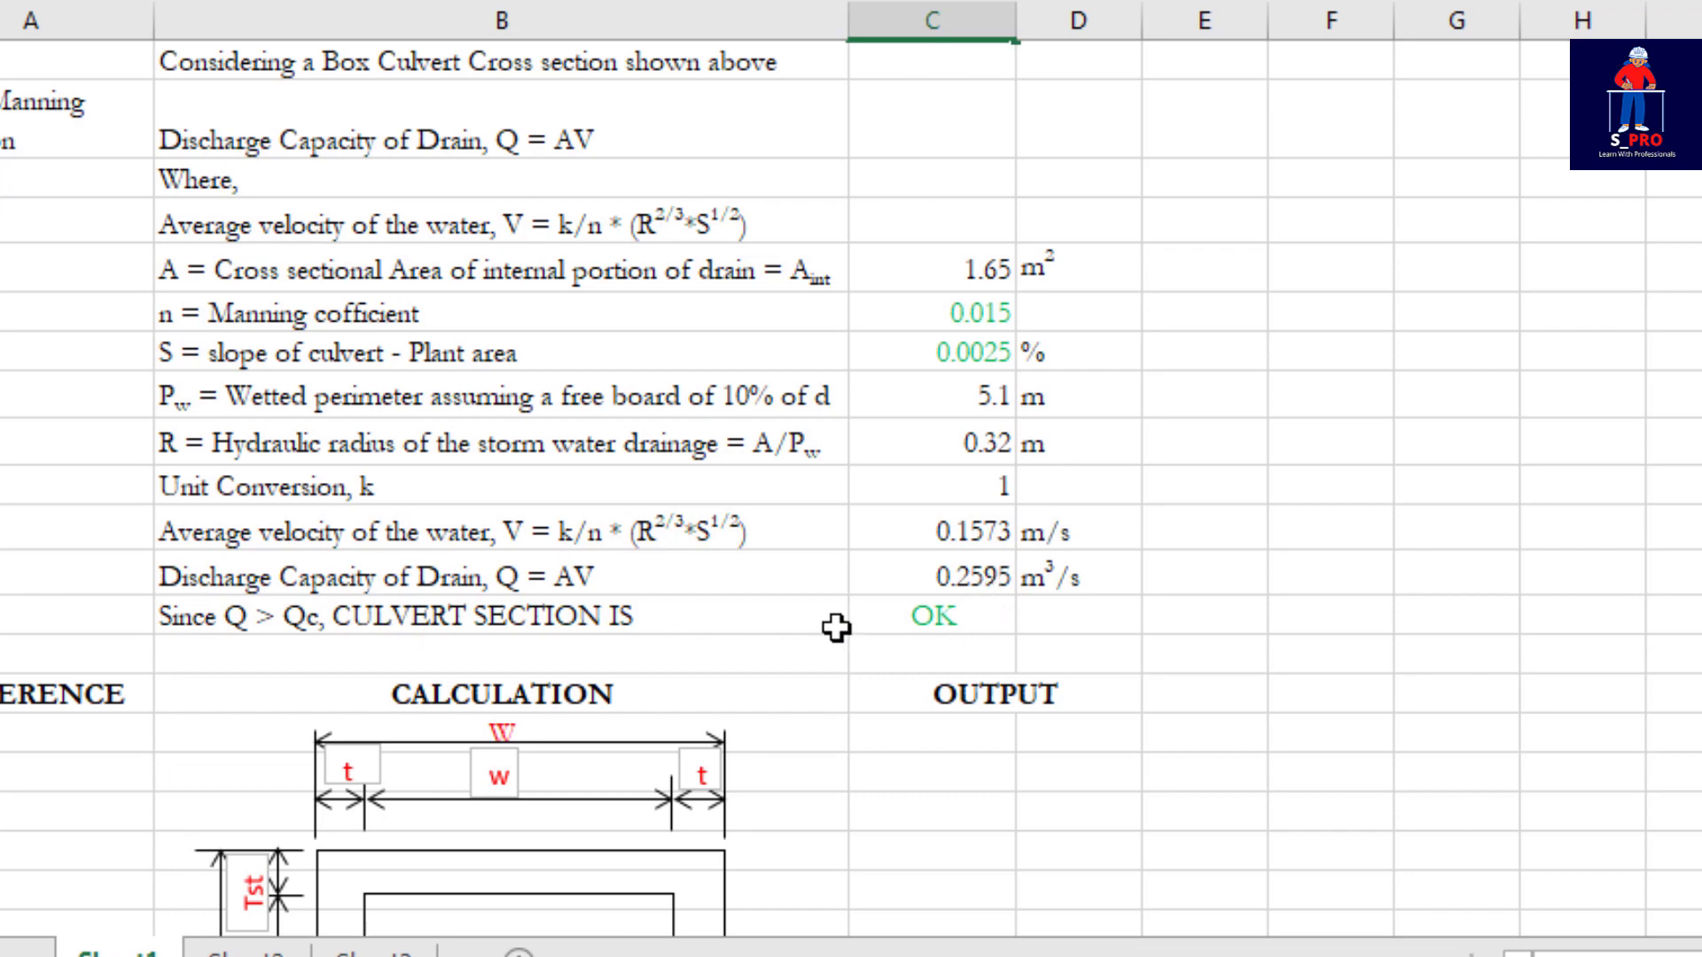
pyautogui.doubleClick(942, 622)
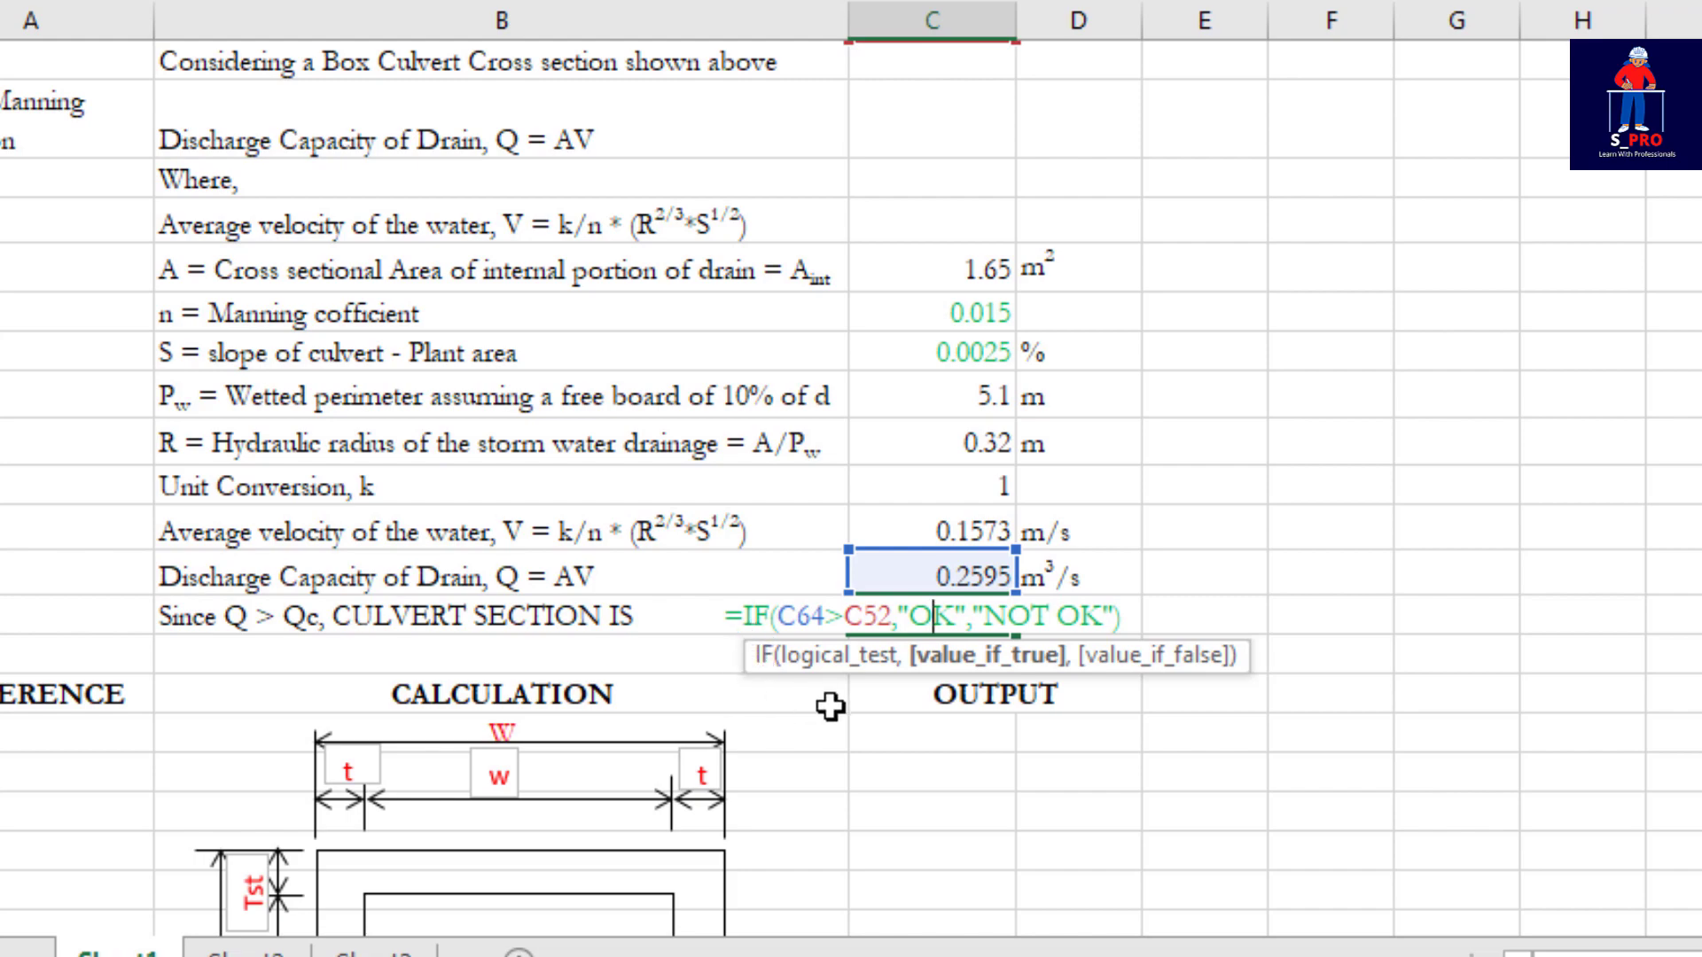
pyautogui.press('Return')
pyautogui.scroll(5, 987, 589)
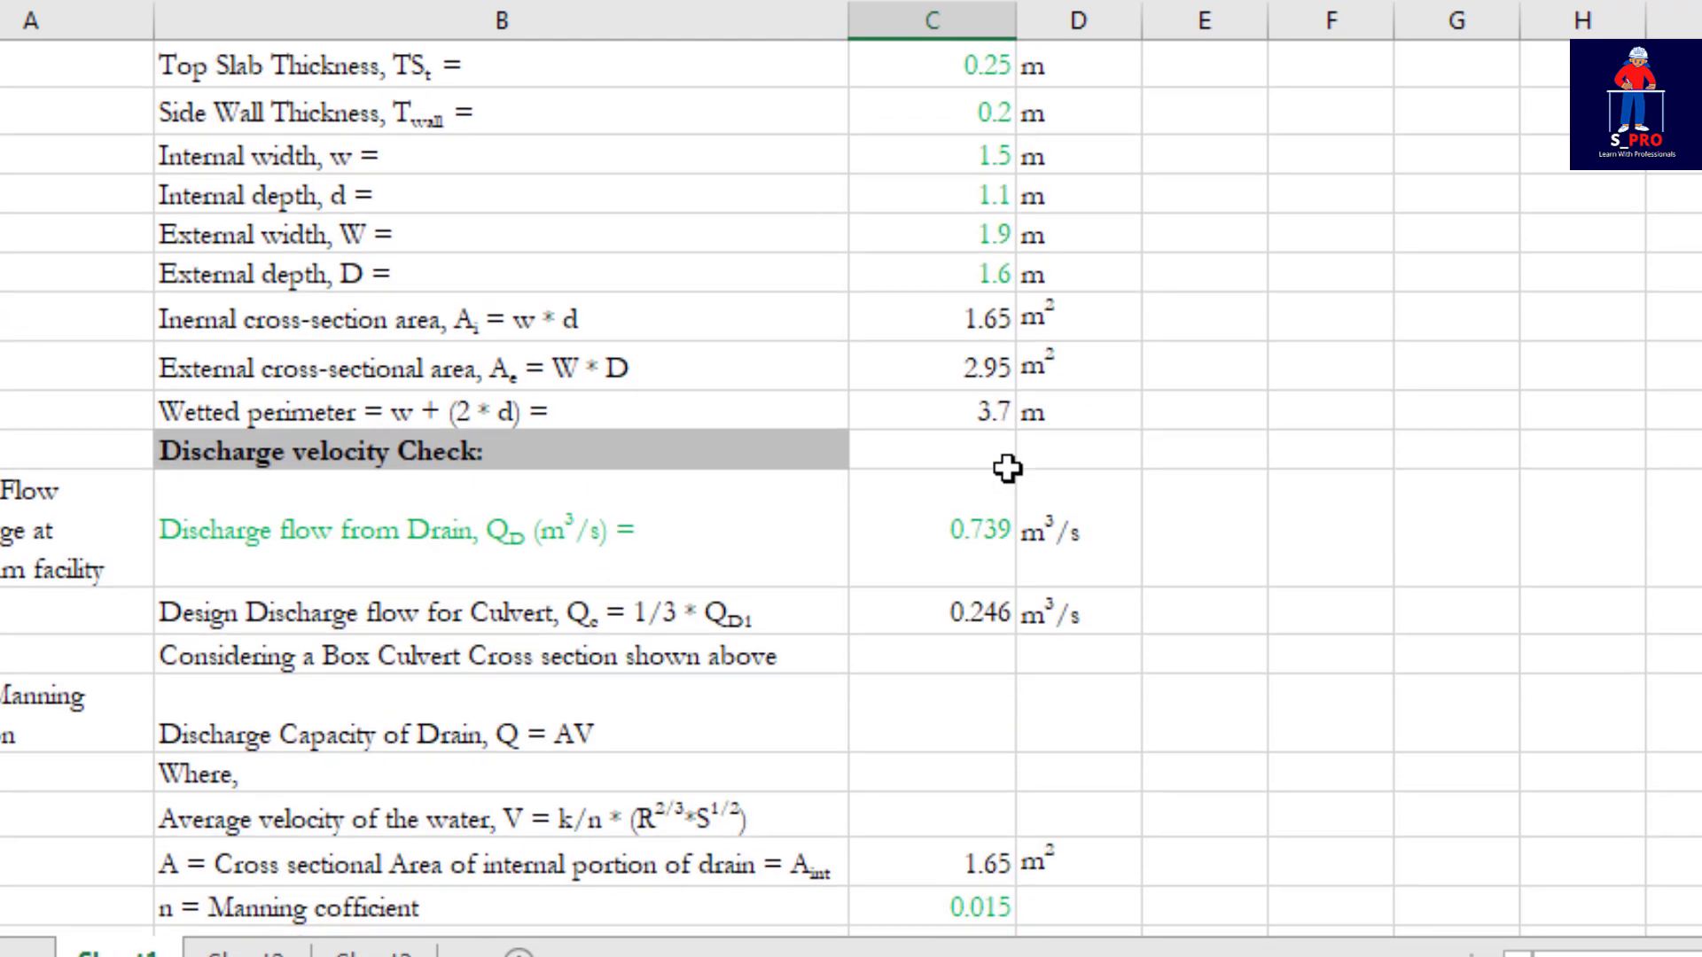
pyautogui.scroll(3, 1008, 469)
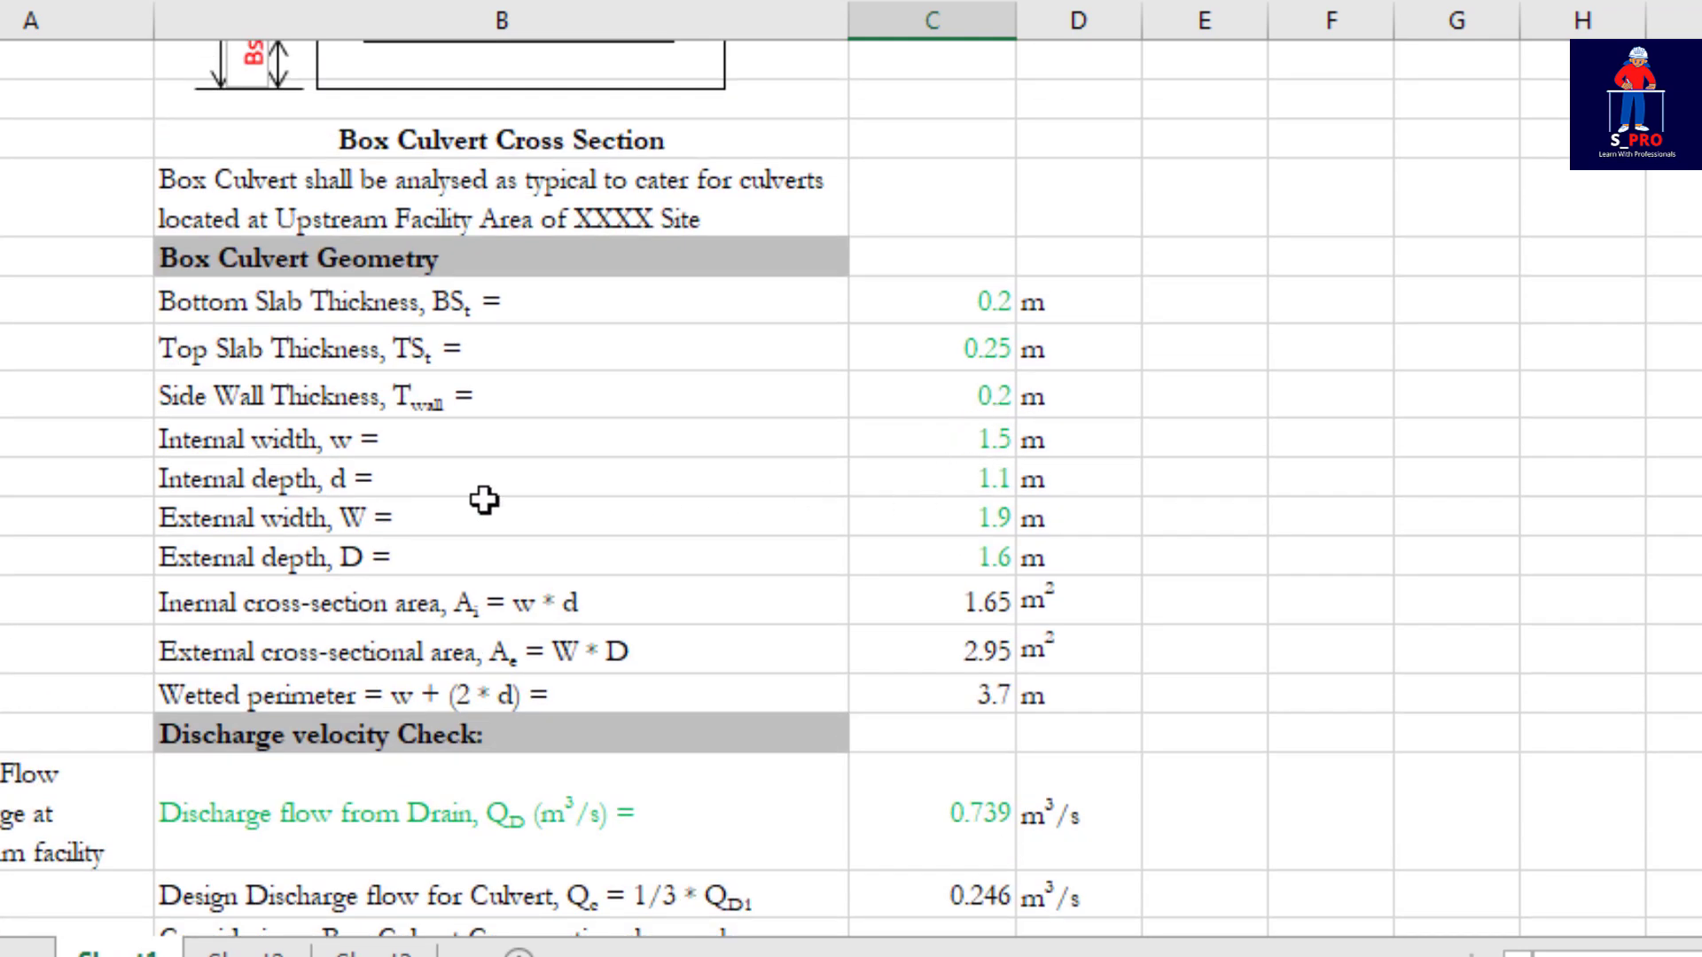
pyautogui.click(995, 438)
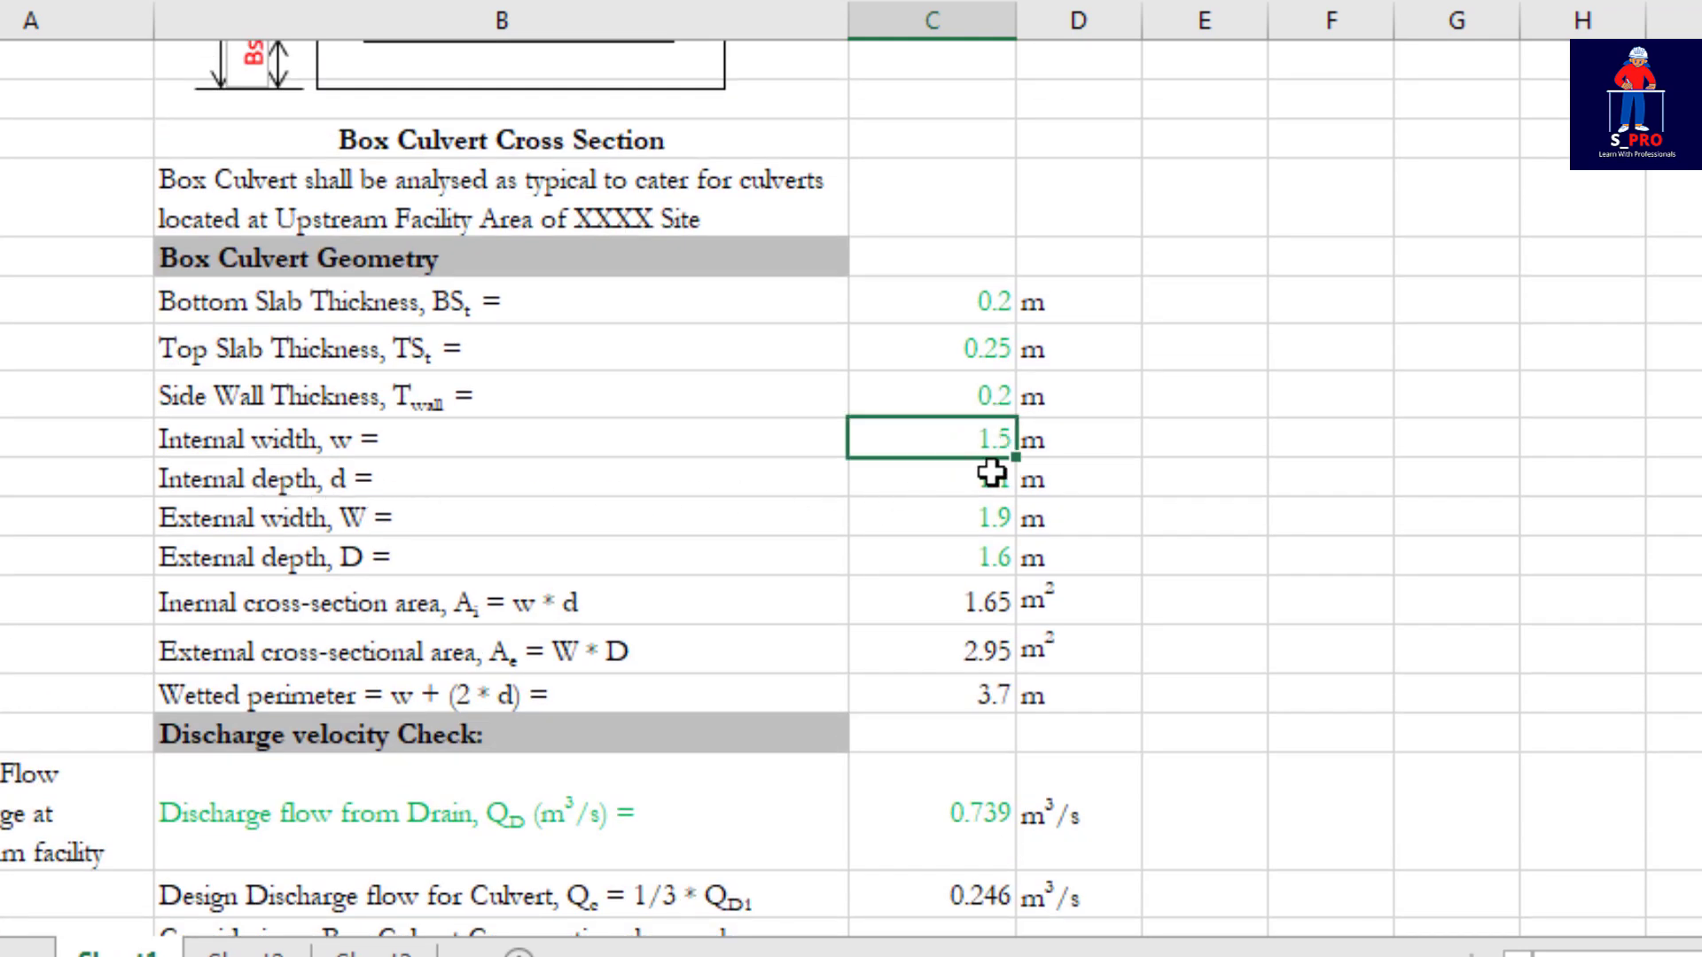
pyautogui.write('1.1')
pyautogui.press('Return')
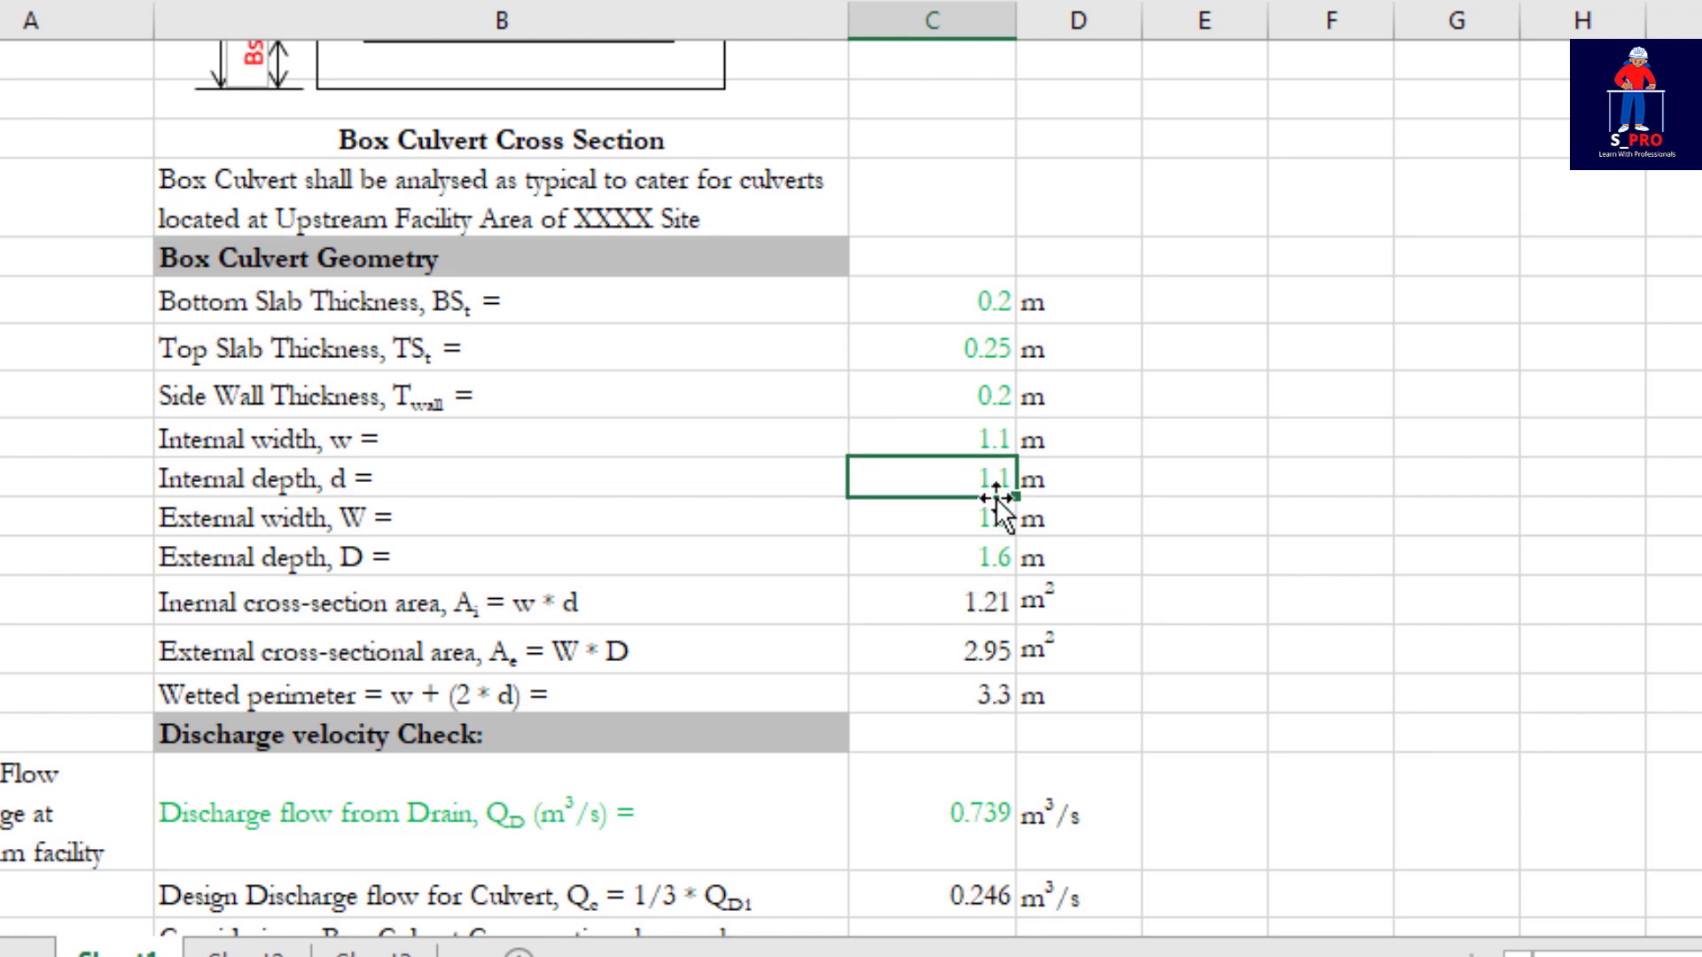
pyautogui.scroll(-5, 1045, 499)
pyautogui.scroll(-2, 1045, 504)
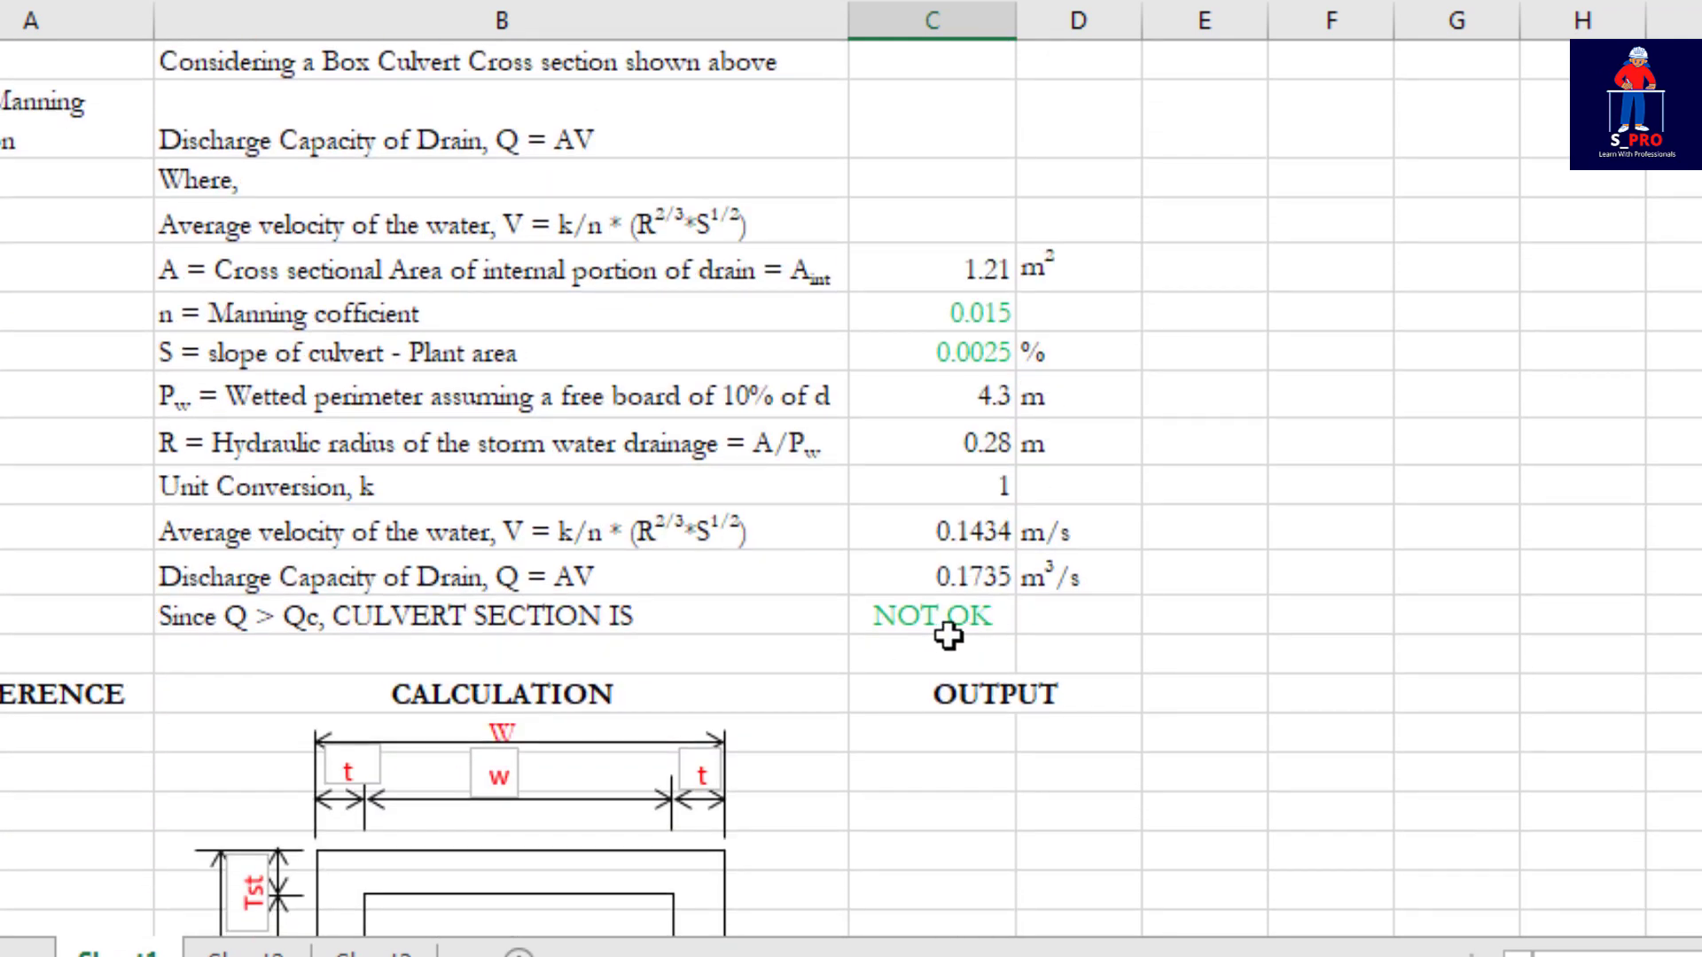
pyautogui.scroll(2, 948, 634)
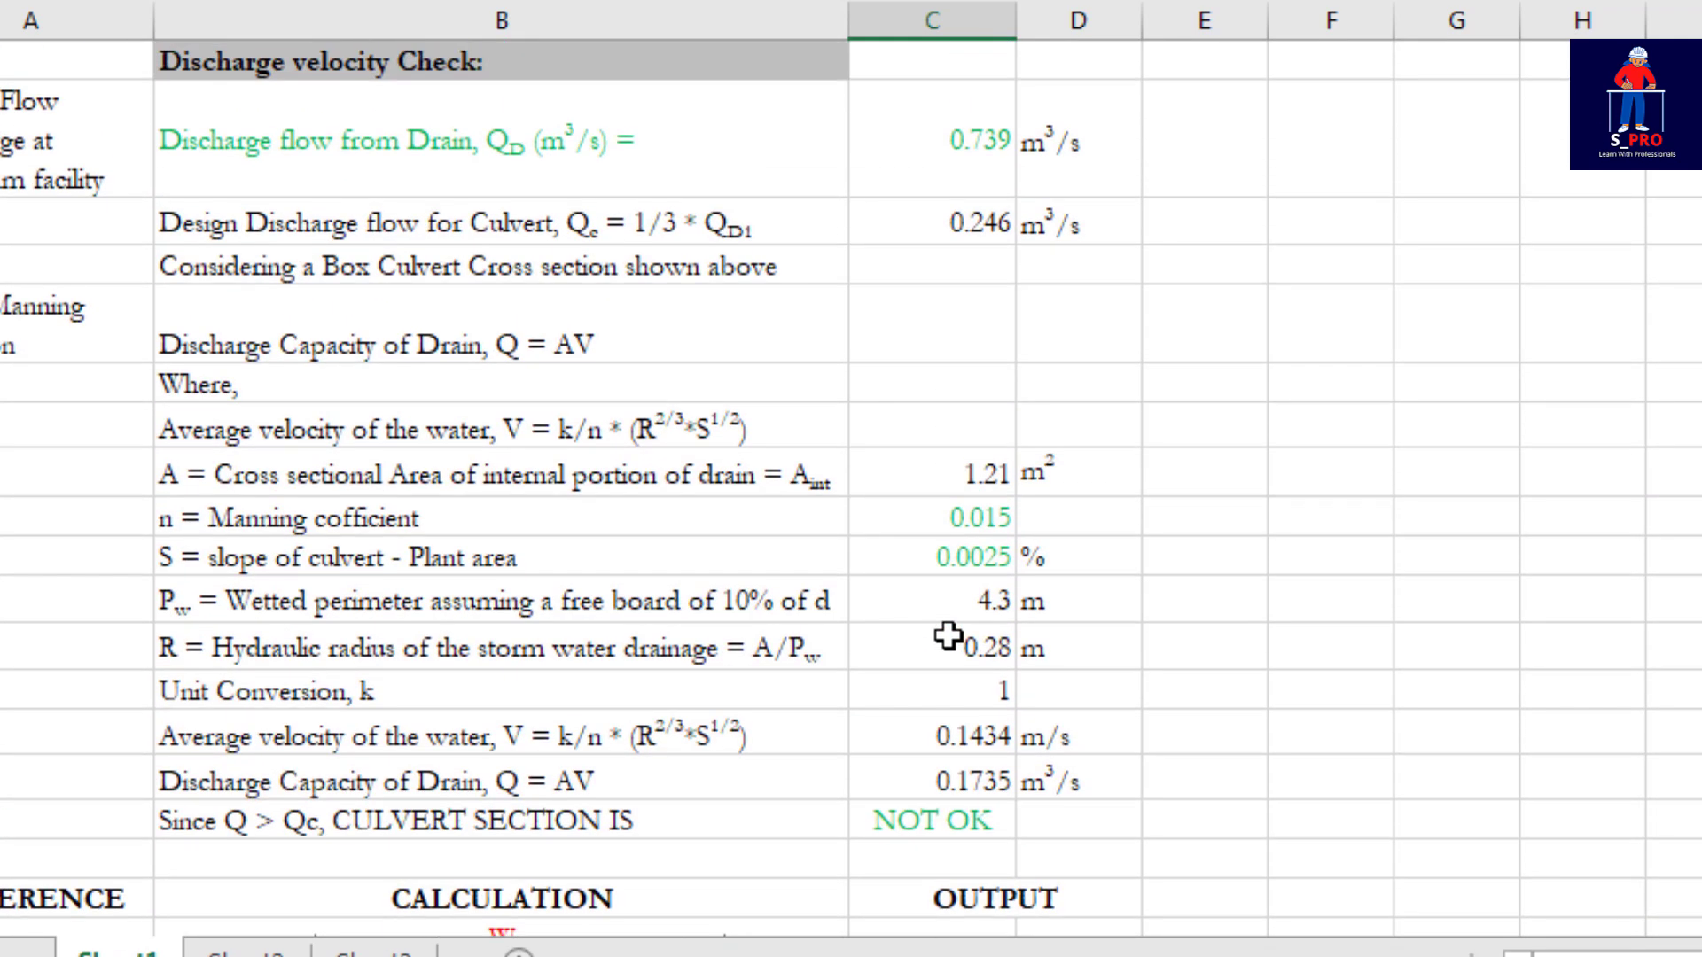
pyautogui.scroll(4, 980, 627)
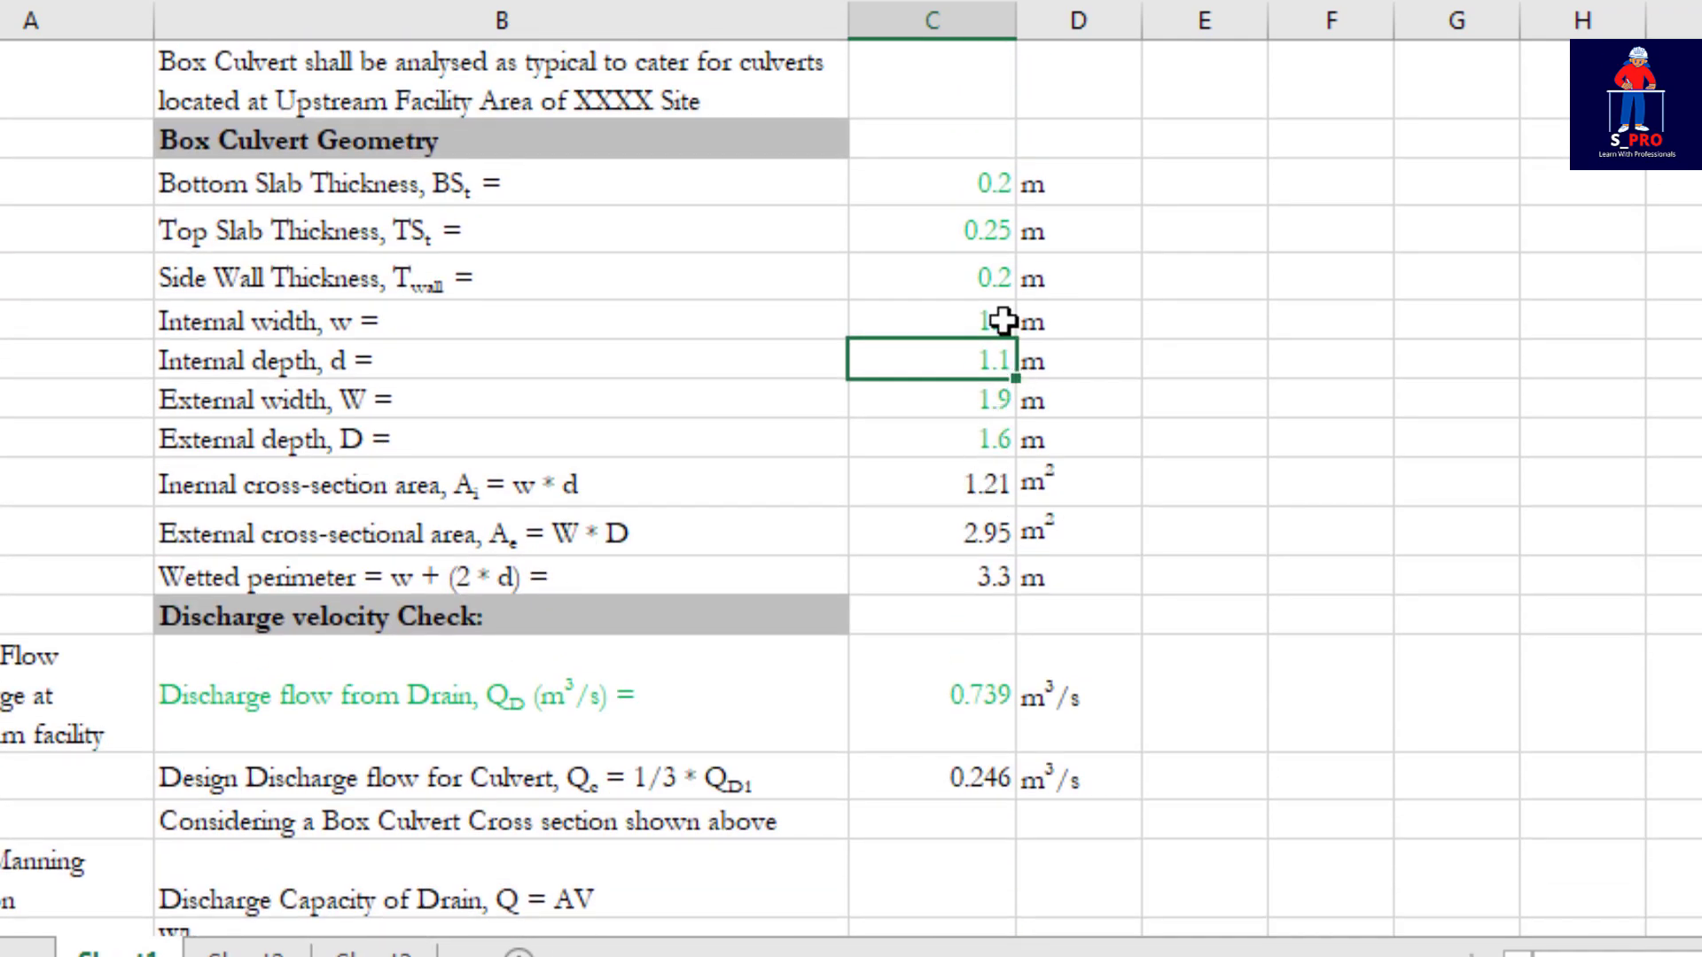
pyautogui.scroll(-3, 1232, 609)
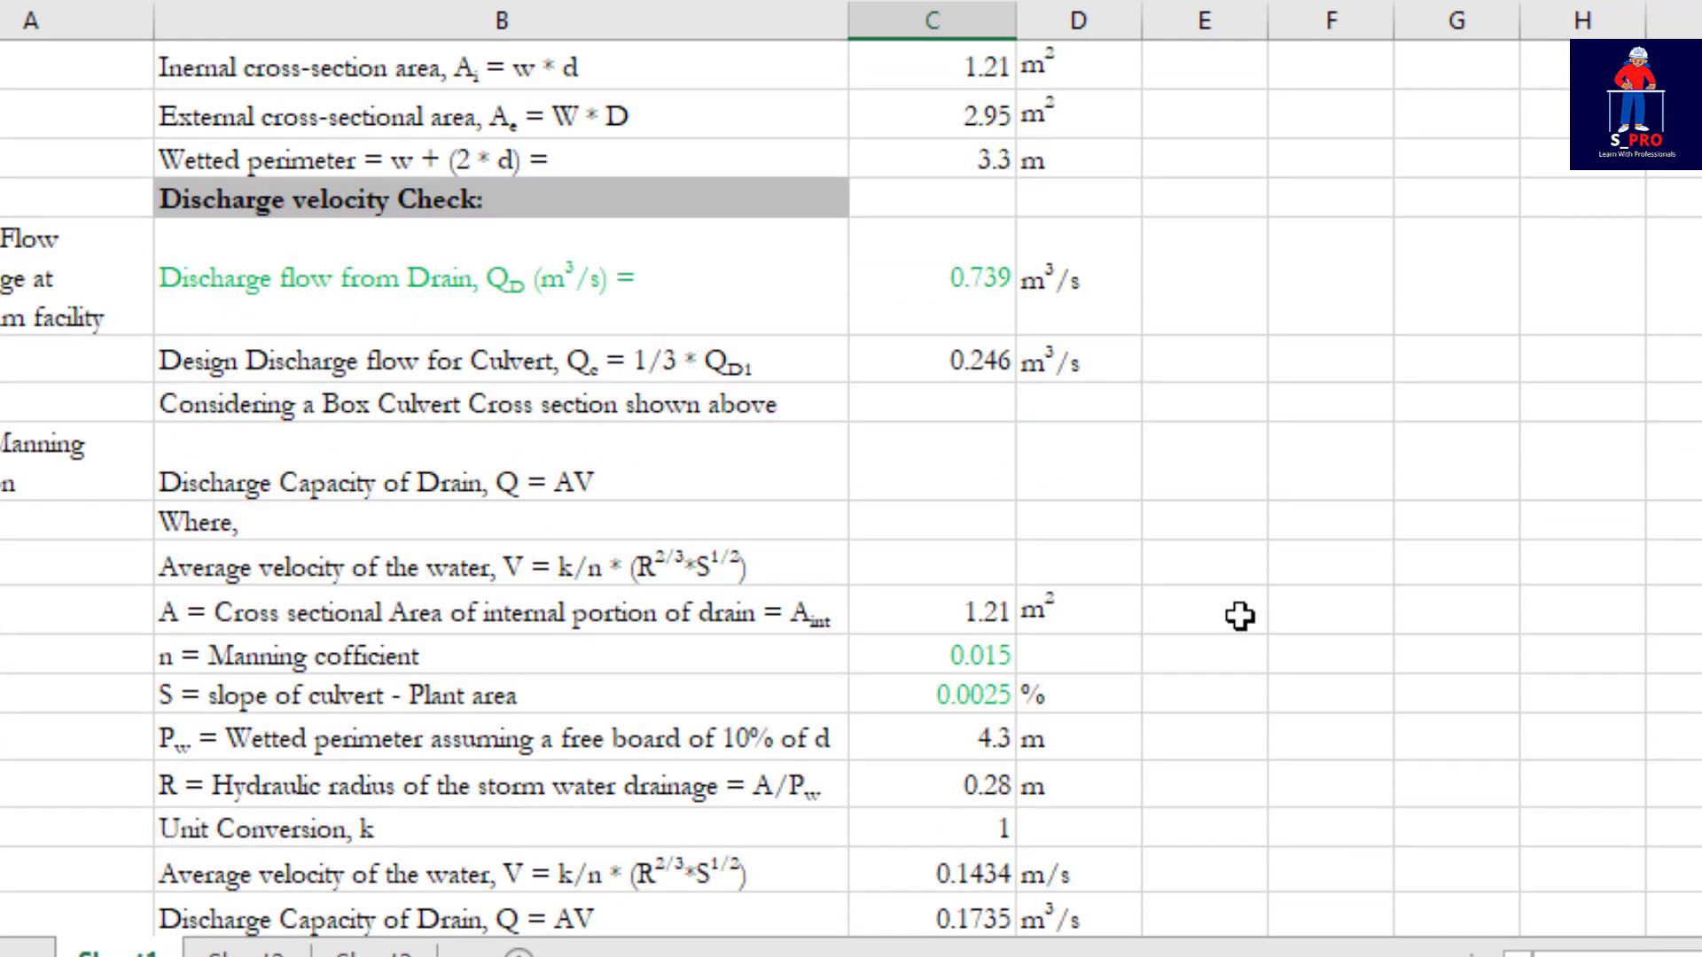
pyautogui.scroll(-3, 1112, 550)
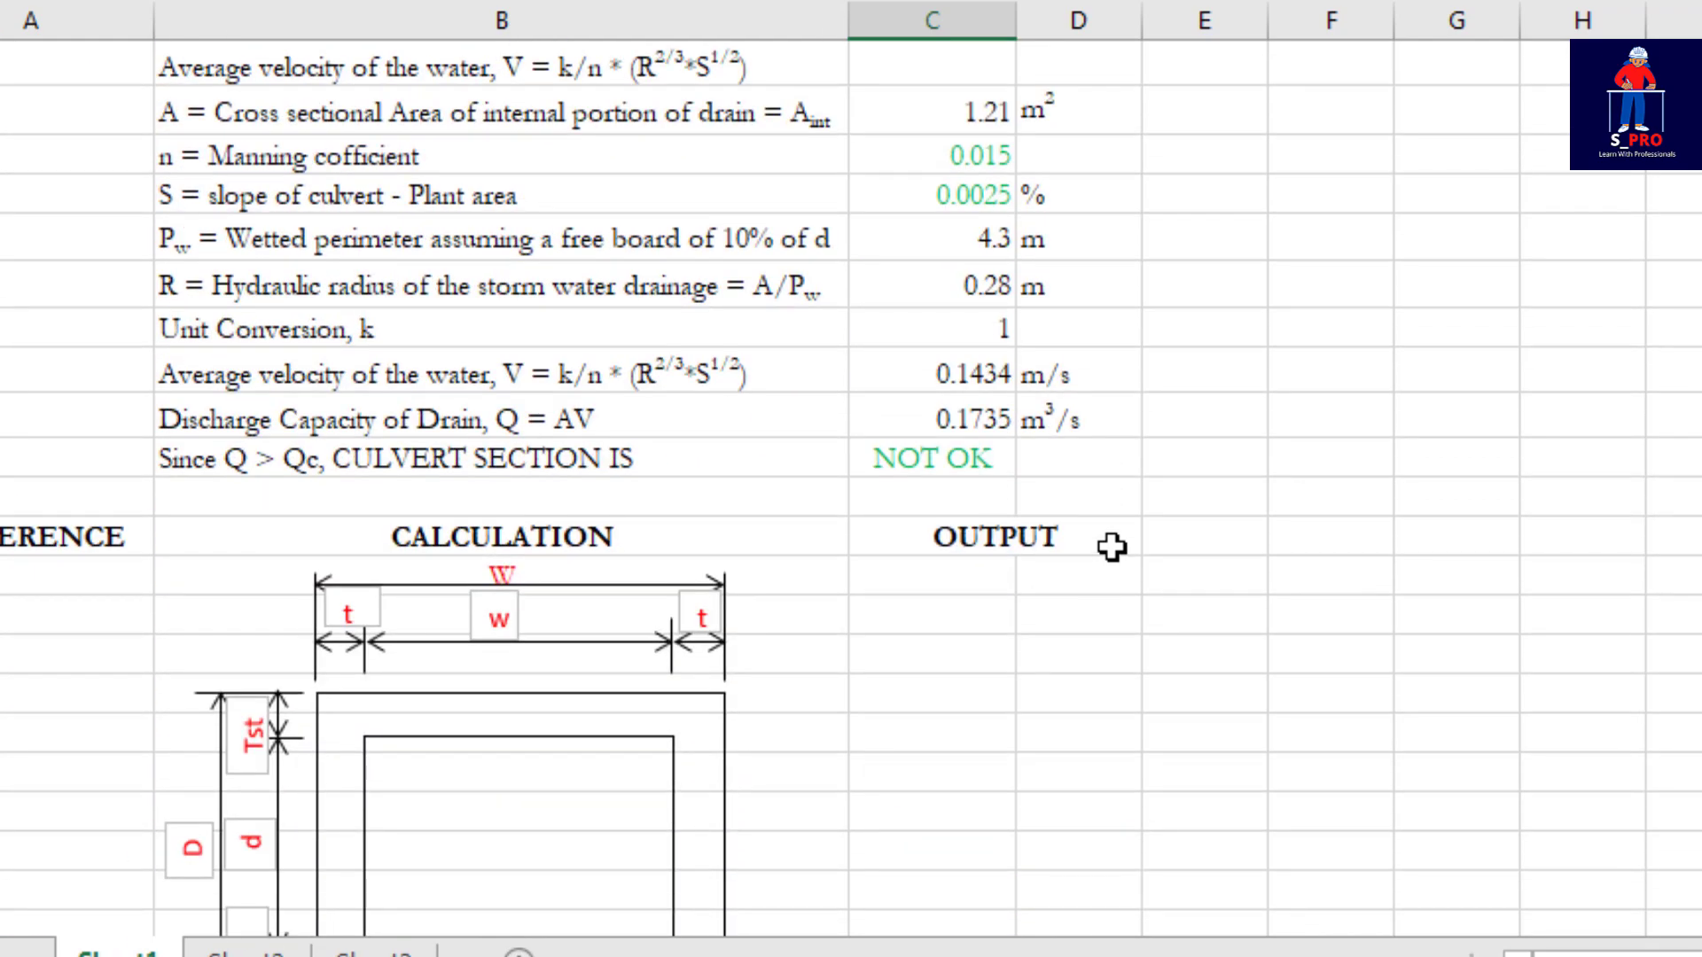
pyautogui.scroll(6, 1113, 547)
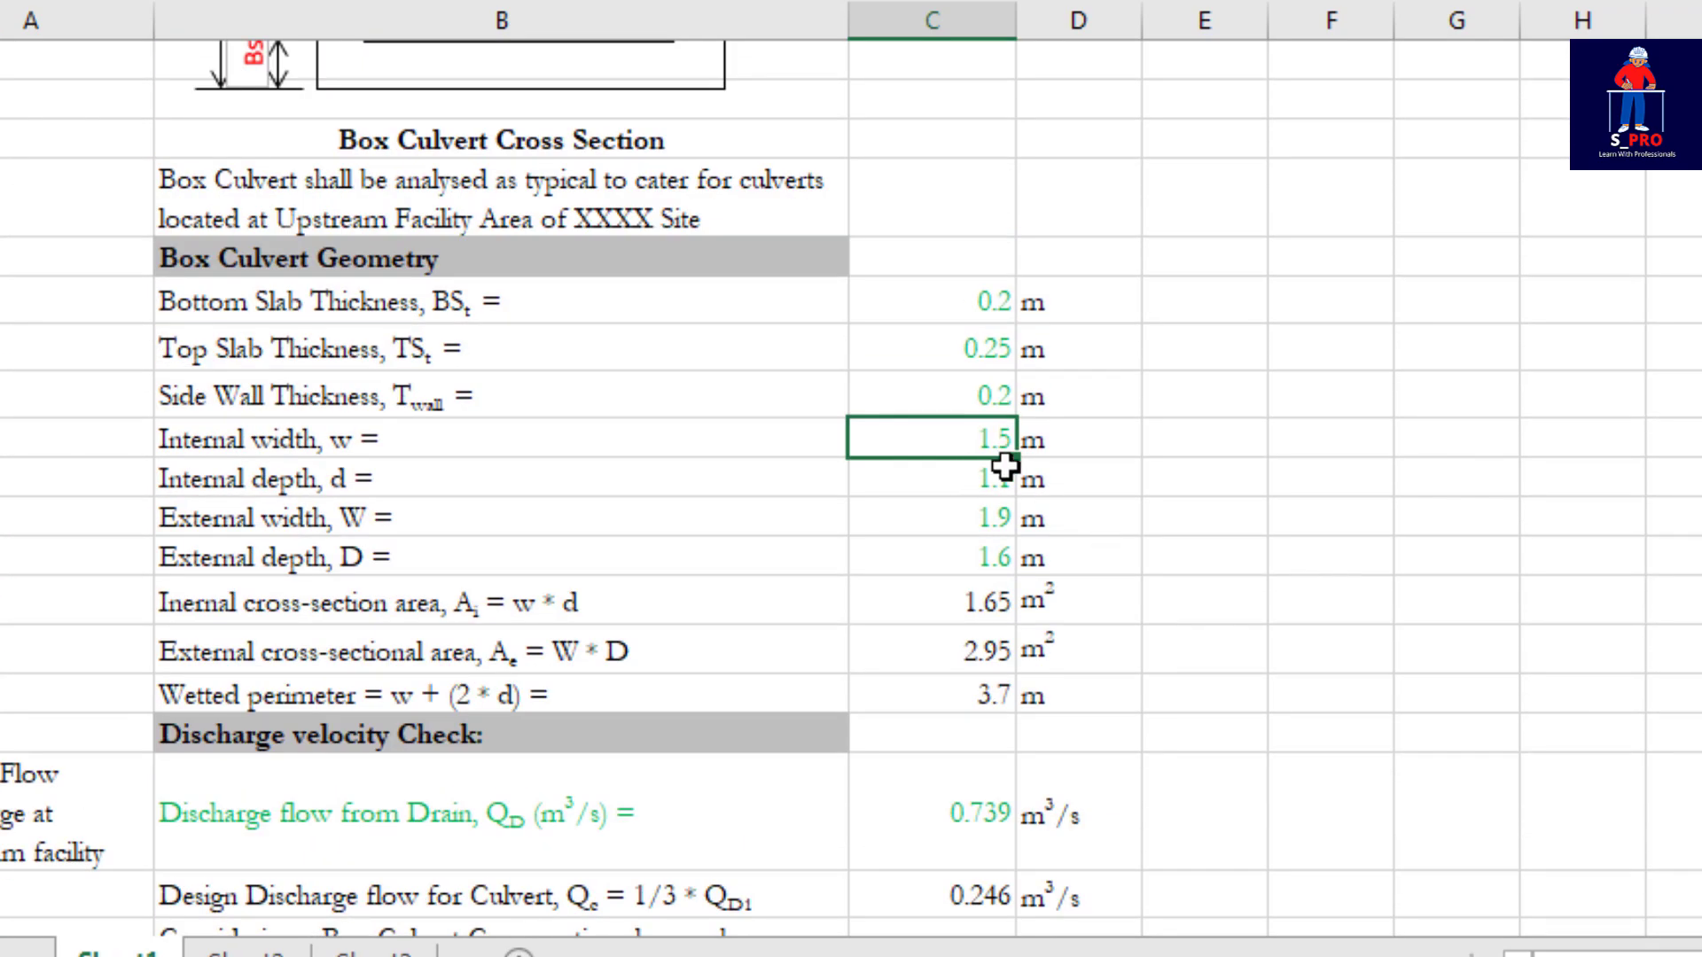
pyautogui.scroll(-4, 1004, 467)
pyautogui.scroll(-2, 1035, 587)
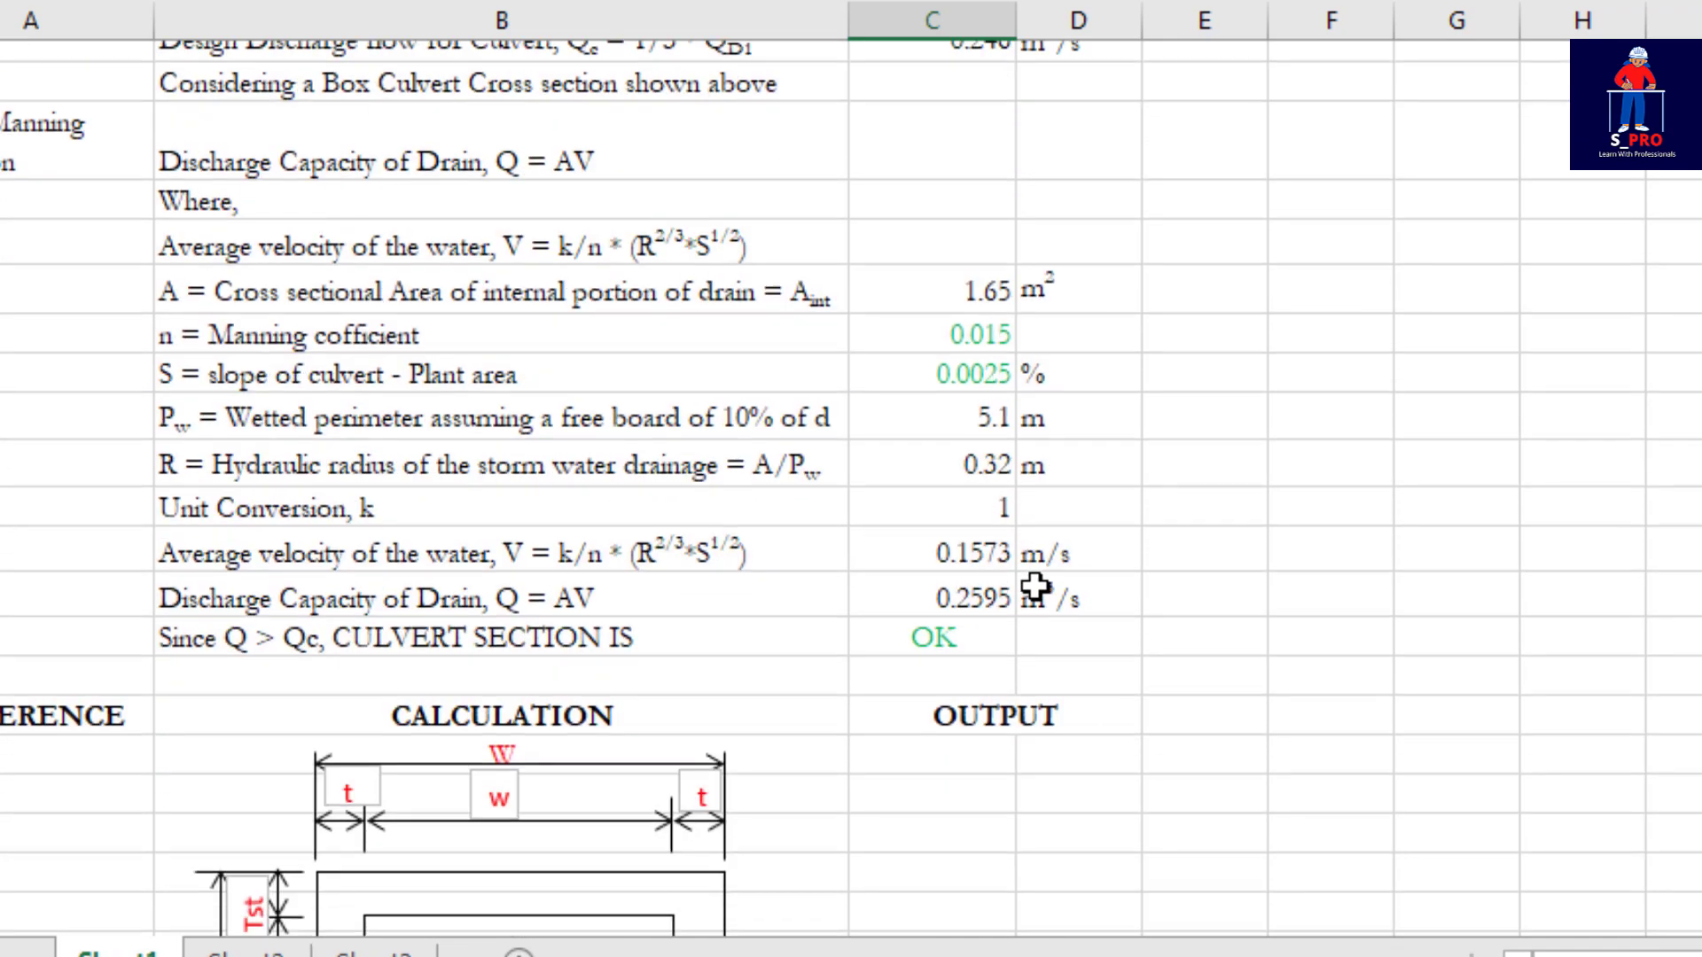
pyautogui.scroll(7, 1002, 602)
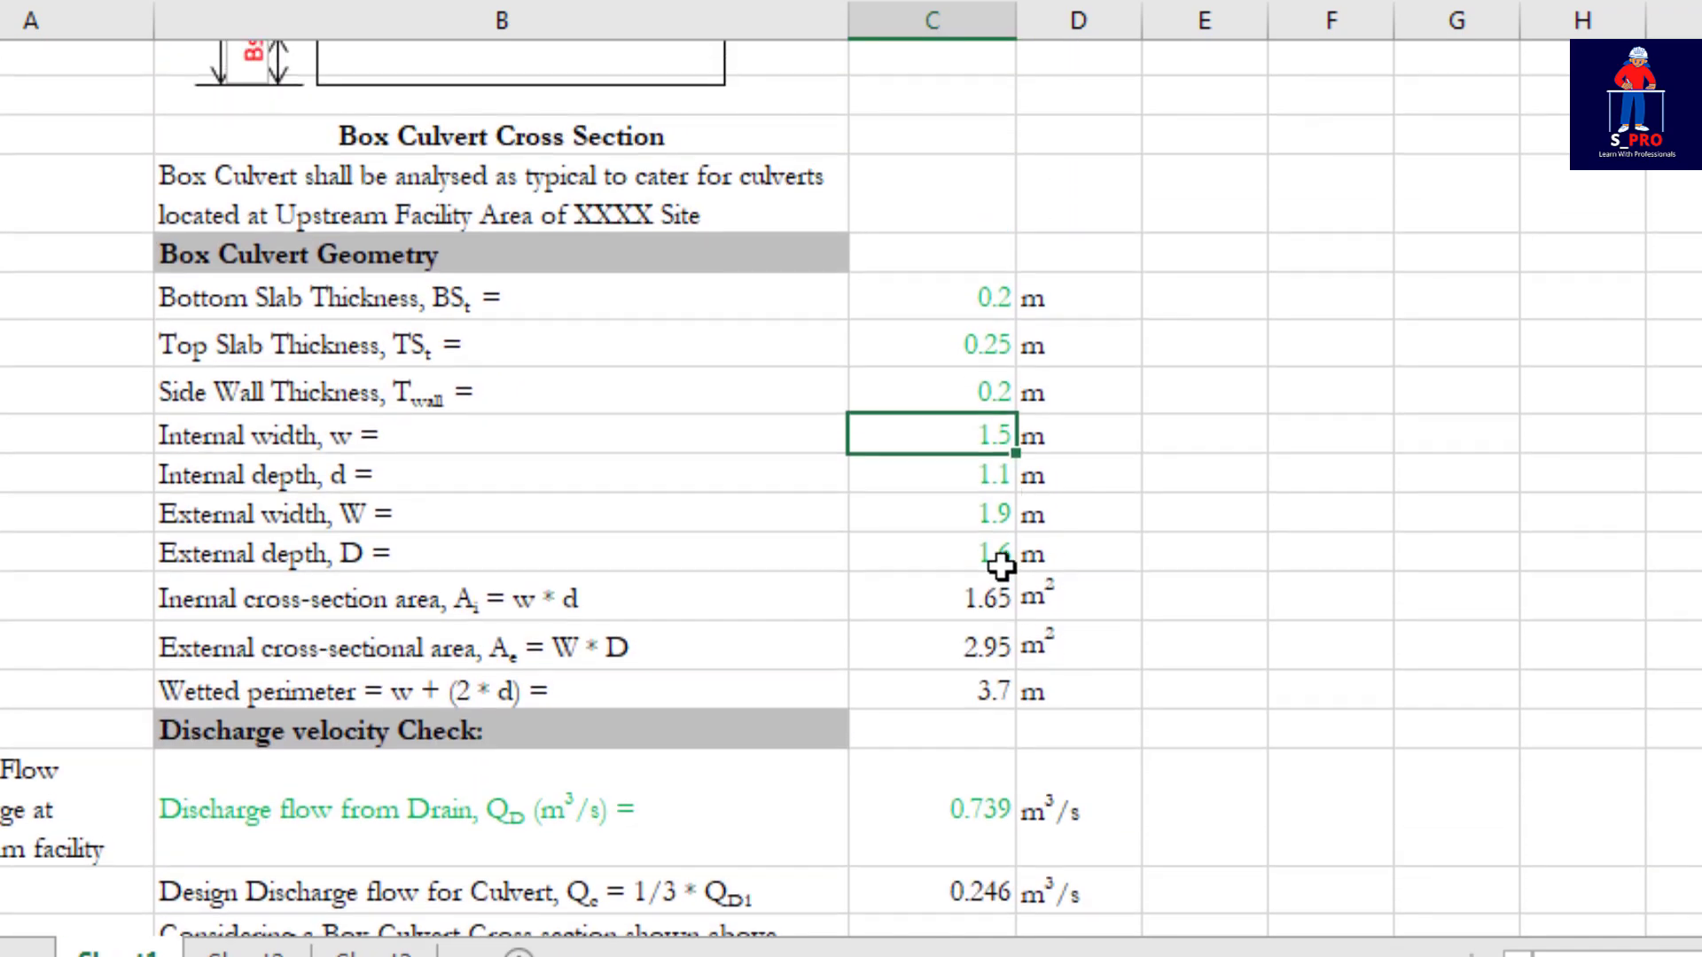